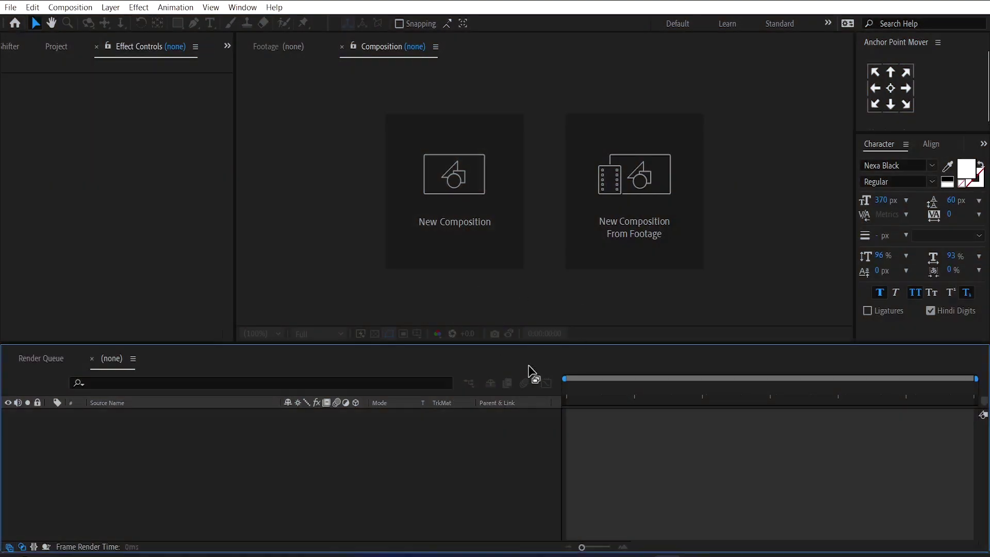
- Create a 1920×1080, 24 fps composition named 'maine comp', 0:00:05:20 long
{"action": "left_click", "coordinate": [57, 50]}
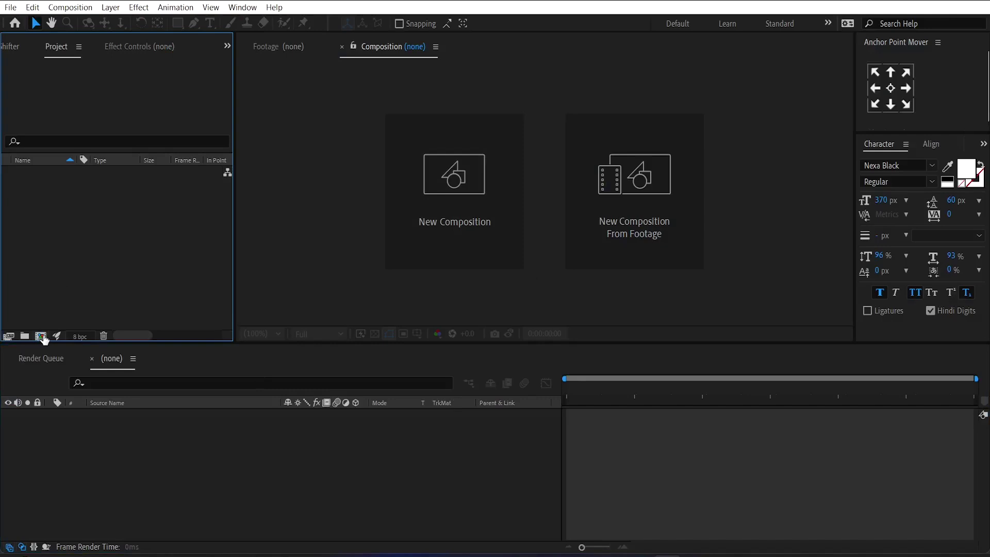
{"action": "left_click", "coordinate": [41, 336]}
{"action": "type", "text": "maine comp"}
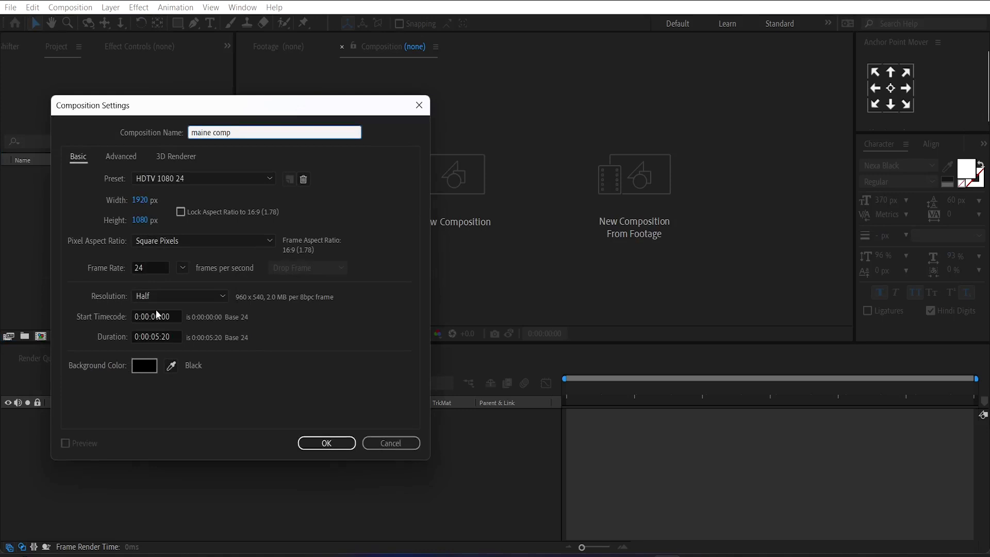
{"action": "left_click", "coordinate": [326, 443]}
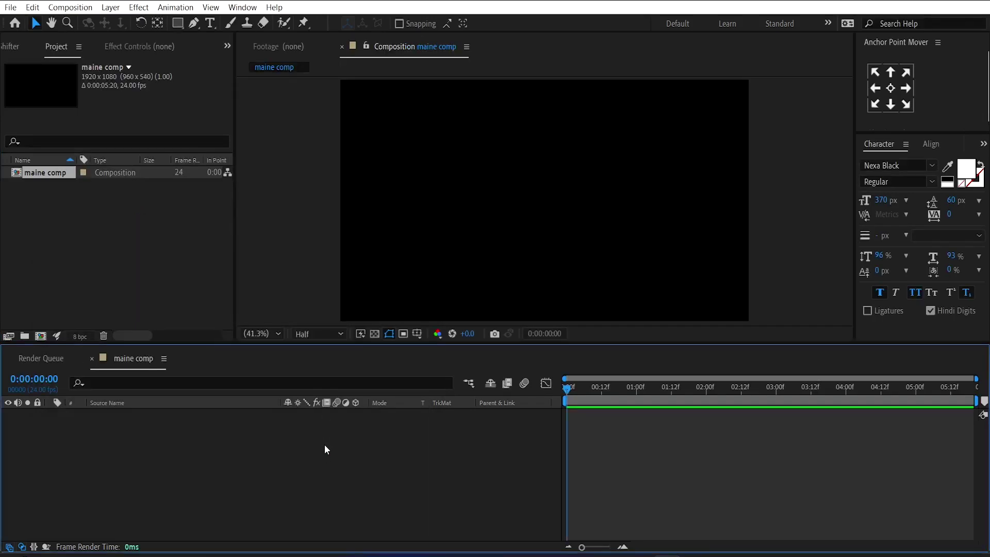
- Add a full-frame black solid named 'fire flames' from the timeline's New menu
{"action": "right_click", "coordinate": [316, 452]}
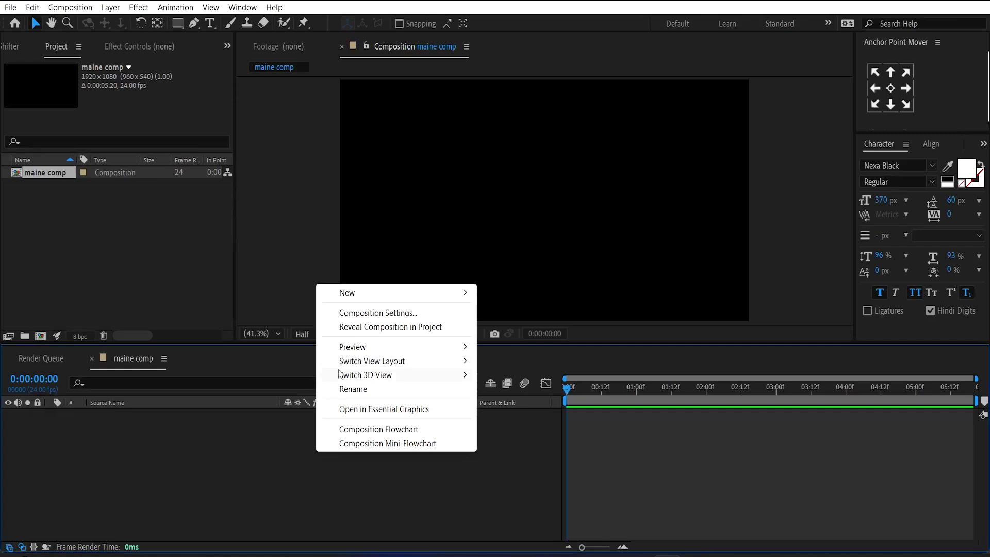
{"action": "mouse_move", "coordinate": [370, 298]}
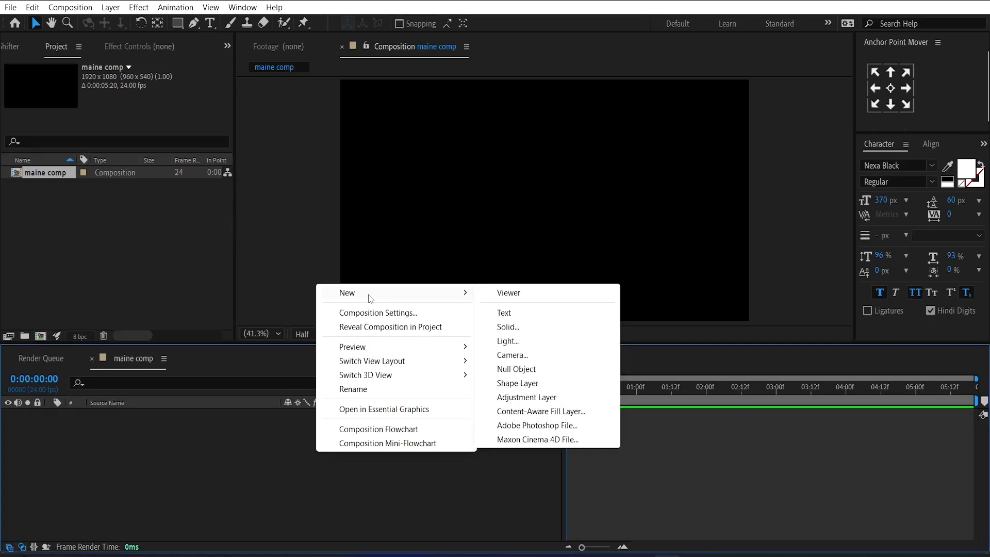
{"action": "left_click", "coordinate": [506, 329]}
{"action": "type", "text": "fire"}
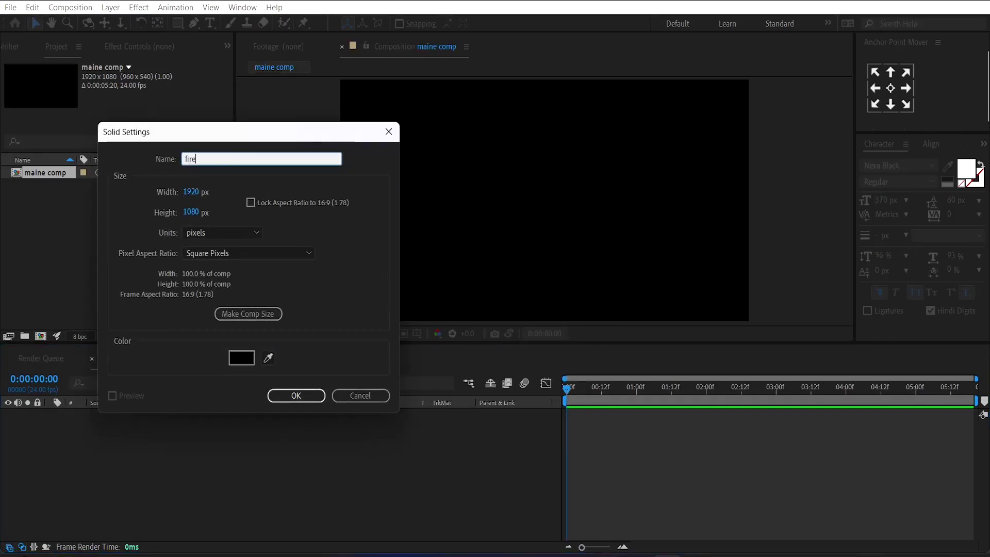
{"action": "type", "text": " flames"}
{"action": "left_click", "coordinate": [297, 397]}
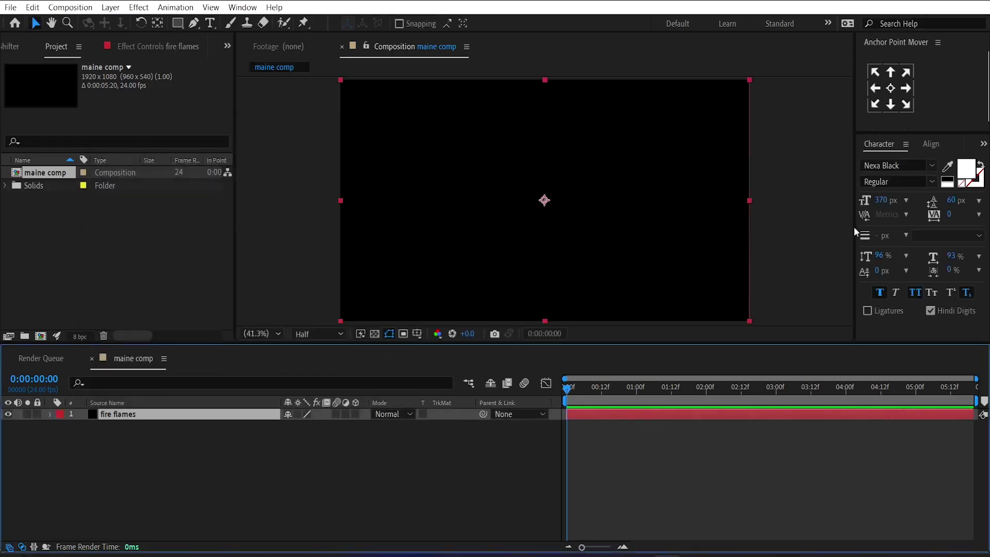
- Search 'fract' in Effects & Presets and apply Fractal Noise to fire flames
{"action": "left_click", "coordinate": [983, 144]}
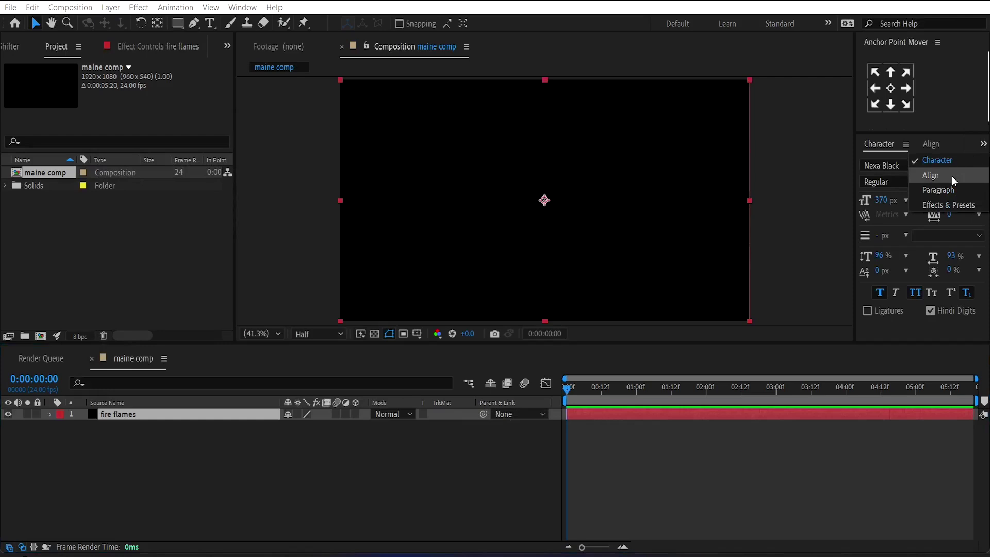
{"action": "left_click", "coordinate": [952, 203]}
{"action": "left_click", "coordinate": [895, 162]}
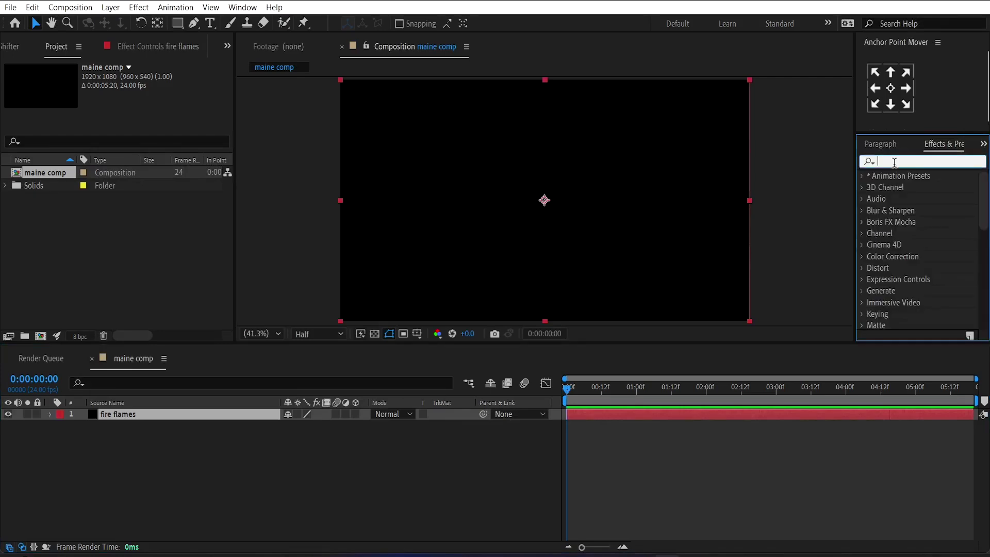
{"action": "type", "text": "fract"}
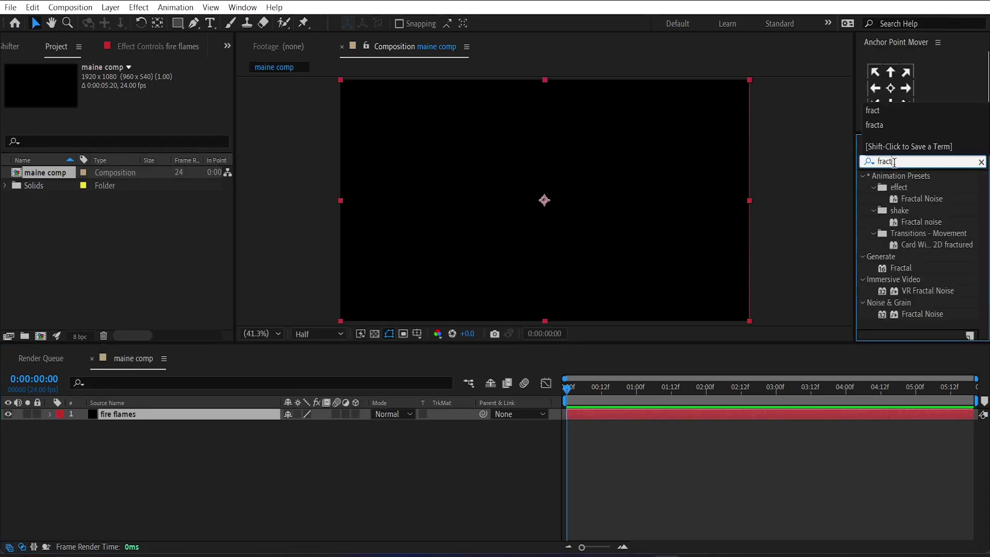
{"action": "double_click", "coordinate": [908, 314]}
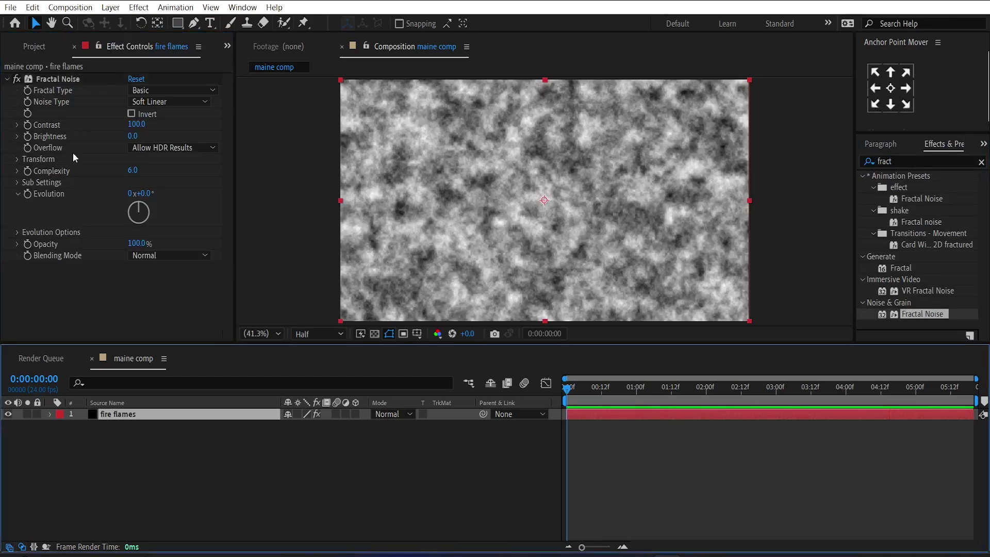
- Set Fractal Noise to Turbulent Smooth, Block noise, Contrast 200 and Brightness -50
{"action": "left_click", "coordinate": [145, 92]}
{"action": "left_click", "coordinate": [167, 125]}
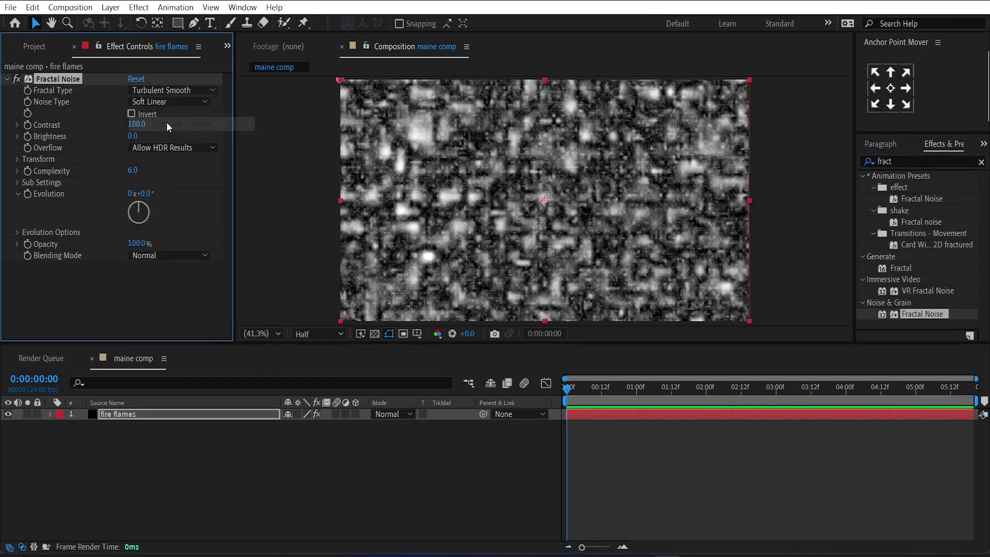
{"action": "left_click", "coordinate": [167, 102]}
{"action": "left_click", "coordinate": [165, 116]}
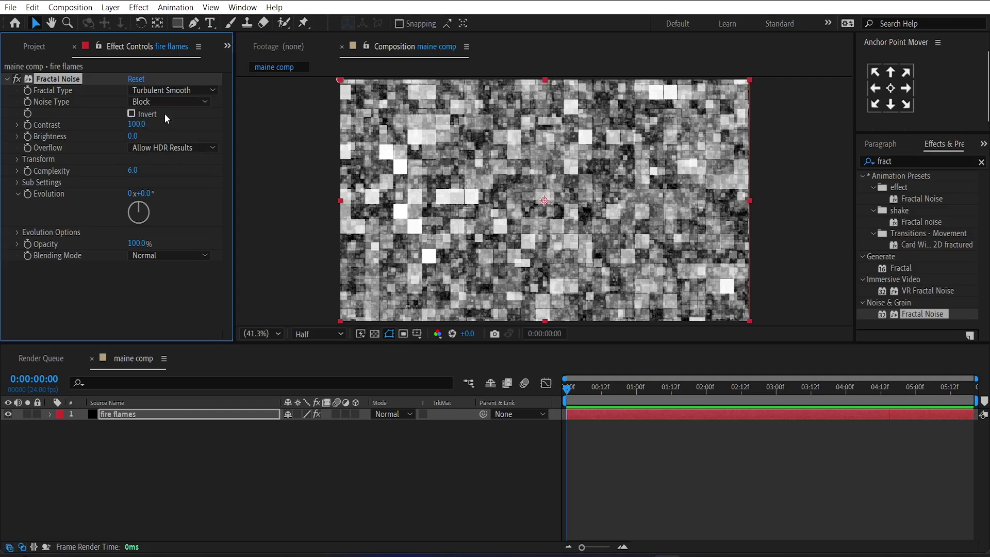
{"action": "left_click", "coordinate": [133, 126]}
{"action": "type", "text": "200"}
{"action": "key", "text": "Return"}
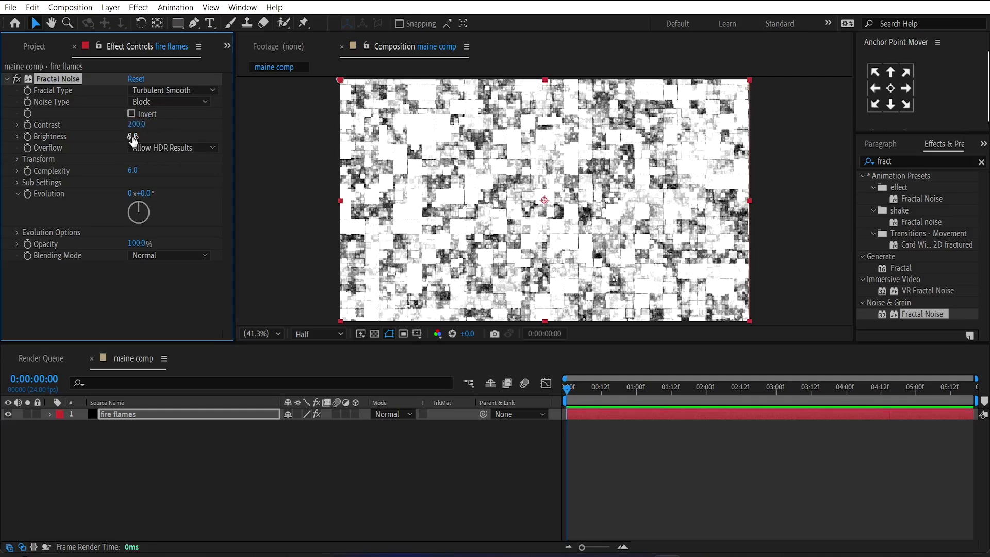
{"action": "left_click", "coordinate": [133, 137]}
{"action": "type", "text": "-50"}
{"action": "key", "text": "Return"}
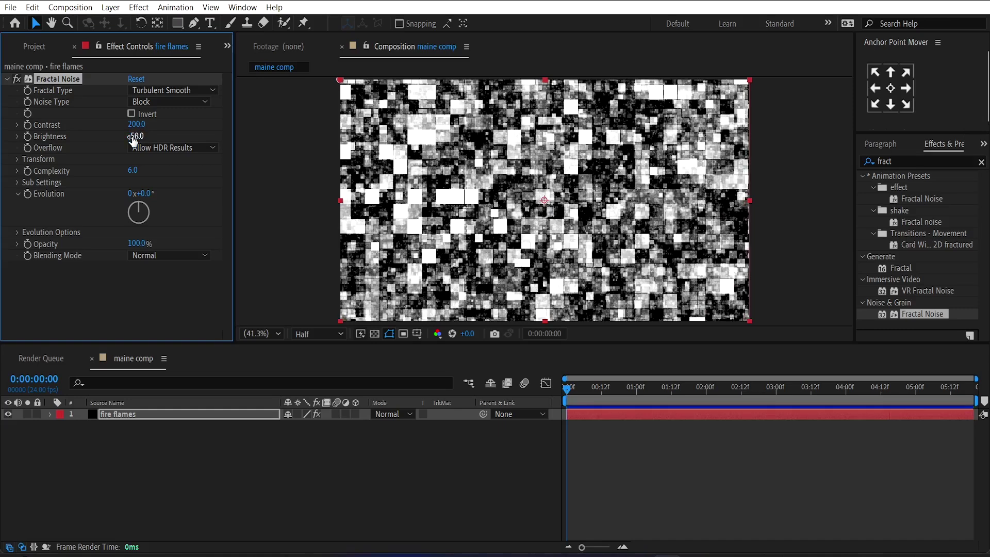
- Turn off Uniform Scaling and set noise Scale Width 25 and Scale Height 1000
{"action": "left_click", "coordinate": [17, 160]}
{"action": "left_click", "coordinate": [132, 182]}
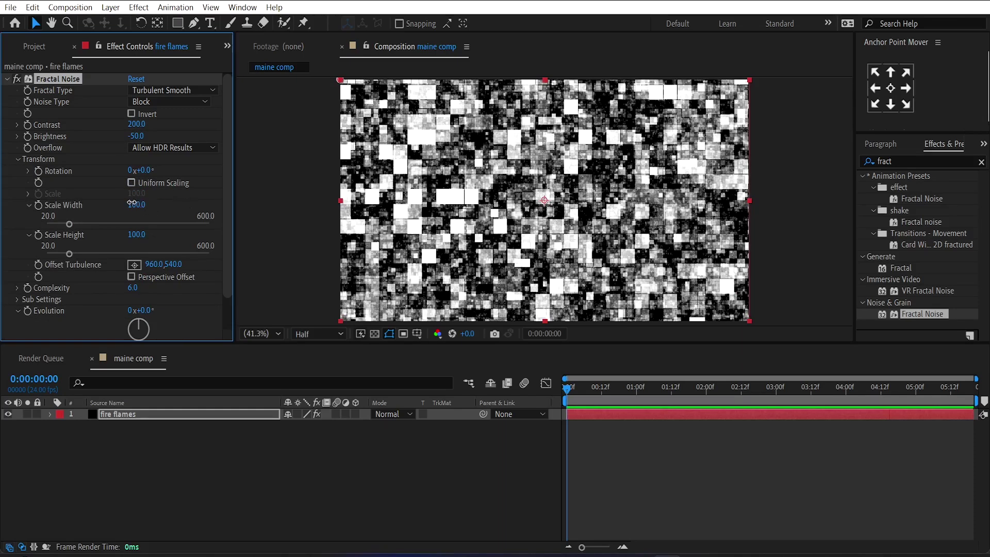
{"action": "left_click", "coordinate": [133, 205]}
{"action": "type", "text": "25"}
{"action": "key", "text": "Return"}
{"action": "left_click", "coordinate": [138, 235]}
{"action": "type", "text": "1"}
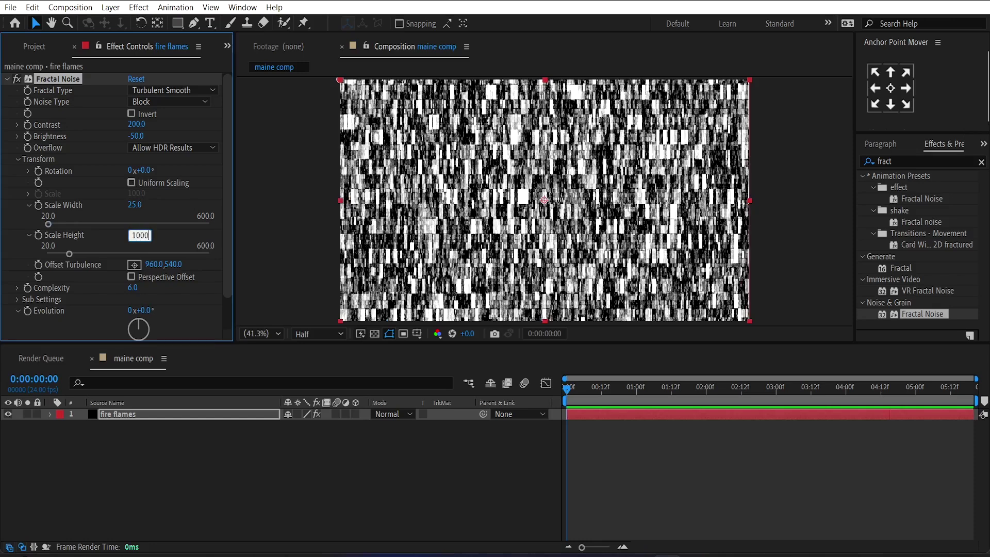
{"action": "key", "text": "Return"}
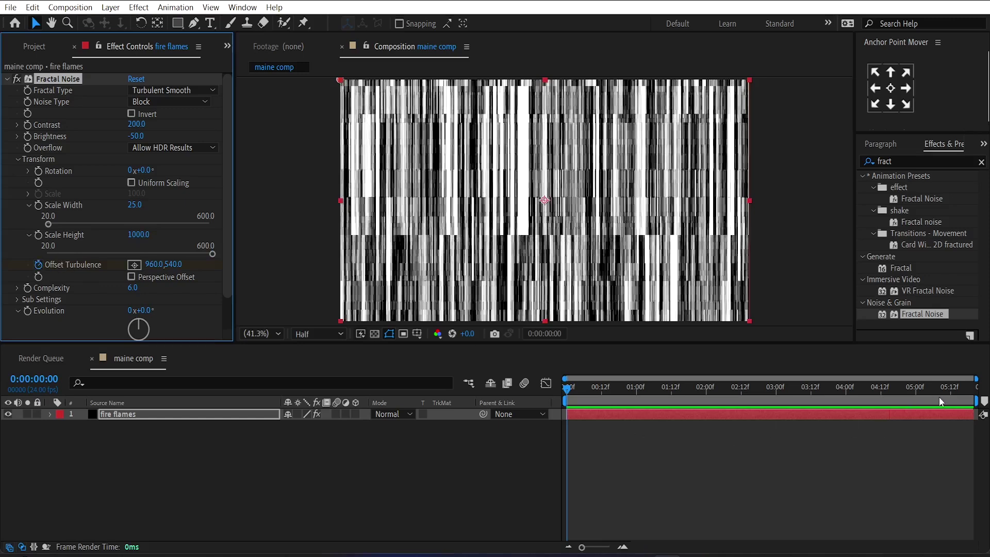
- On the last frame, begin entering 5000 for the vertical Offset Turbulence
{"action": "left_click_drag", "start_coordinate": [939, 402], "coordinate": [970, 405]}
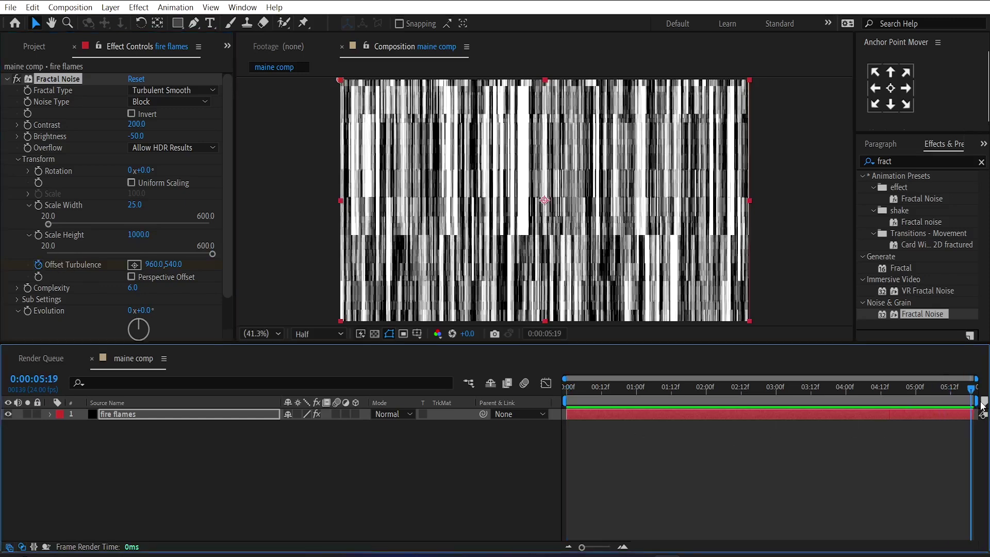
{"action": "left_click", "coordinate": [174, 264]}
{"action": "type", "text": "5"}
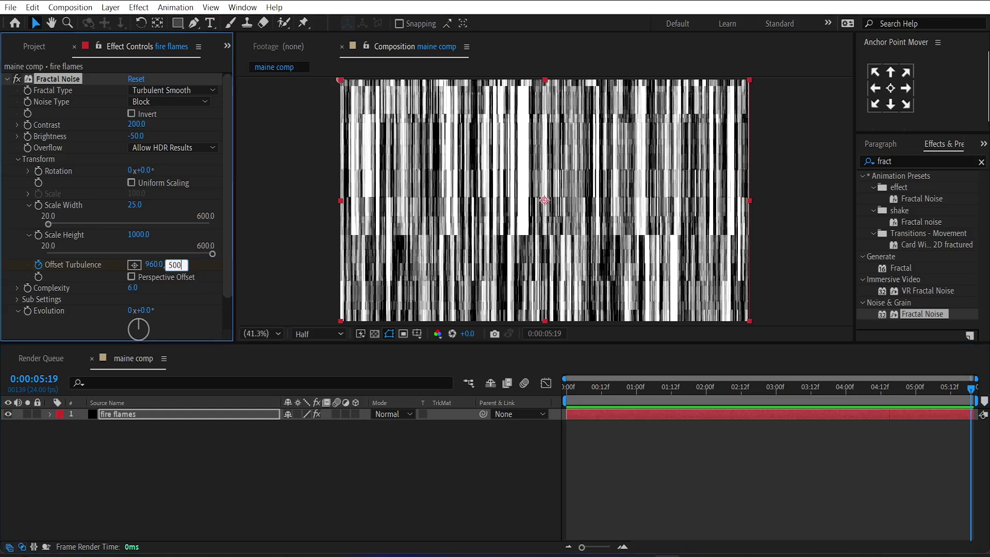
- Commit Offset Turbulence 960,5000 and give Evolution the expression time*500
{"action": "key", "text": "Return"}
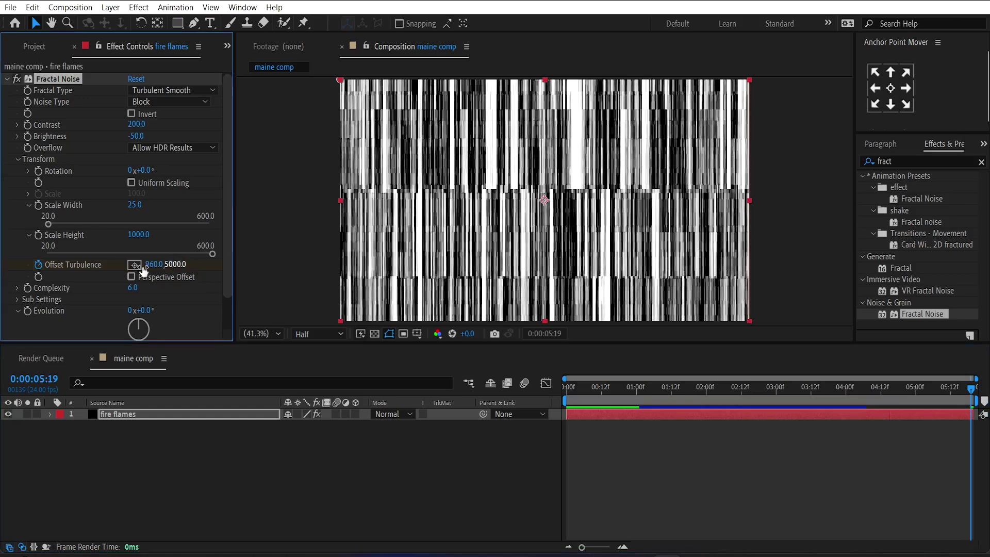
{"action": "left_click", "coordinate": [27, 313], "text": "alt"}
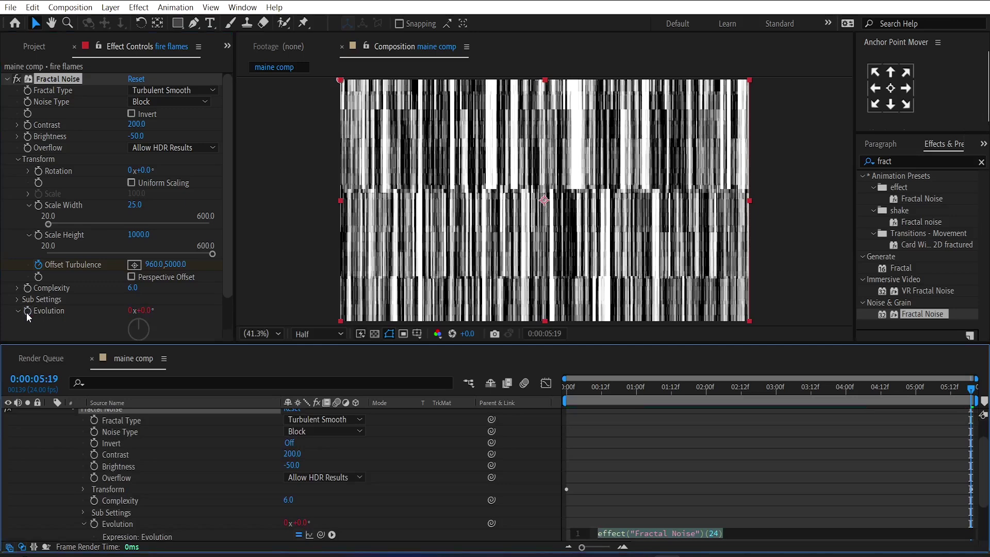
{"action": "type", "text": "time"}
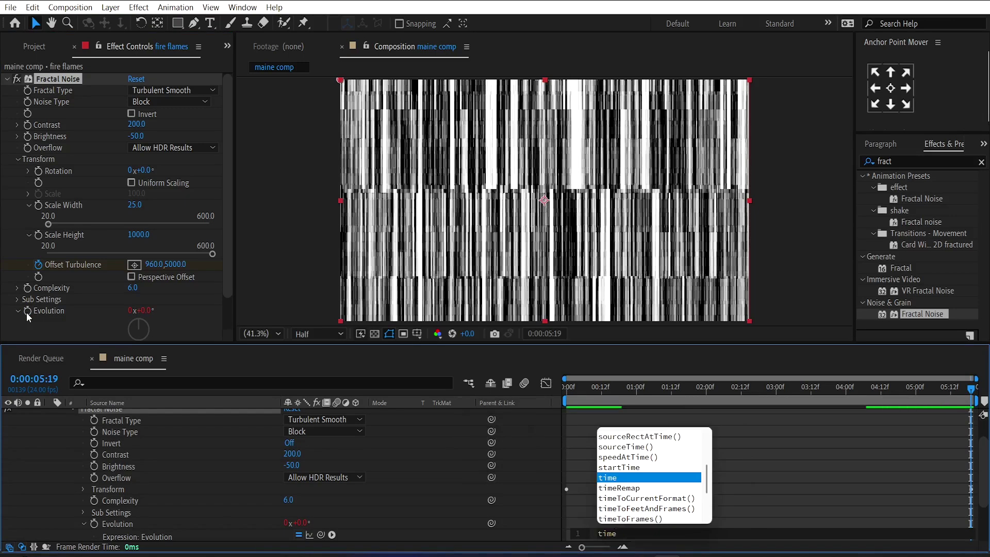
{"action": "key", "text": "Return"}
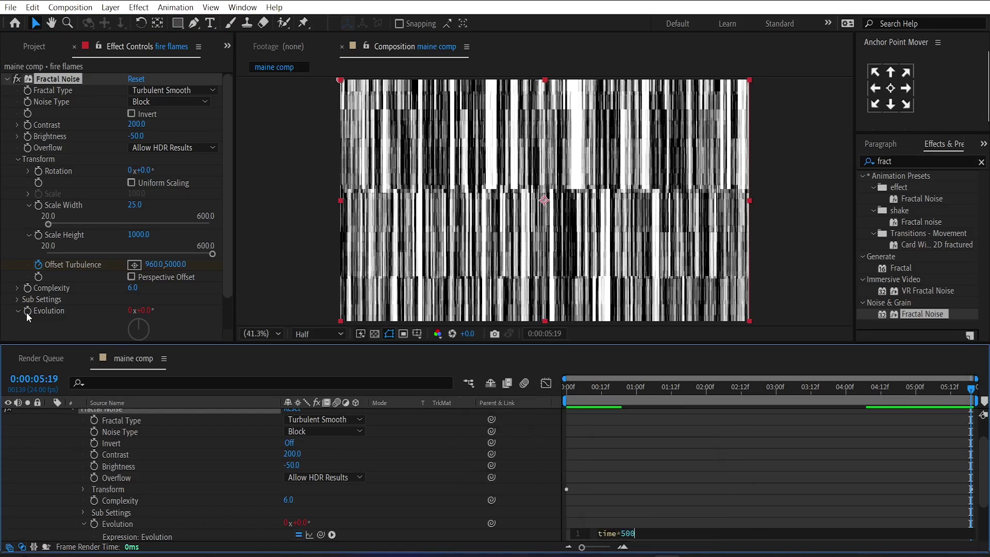
{"action": "type", "text": "*500"}
- Preview the animated noise from the start of the composition
{"action": "left_click_drag", "start_coordinate": [590, 390], "coordinate": [526, 397]}
{"action": "key", "text": "space"}
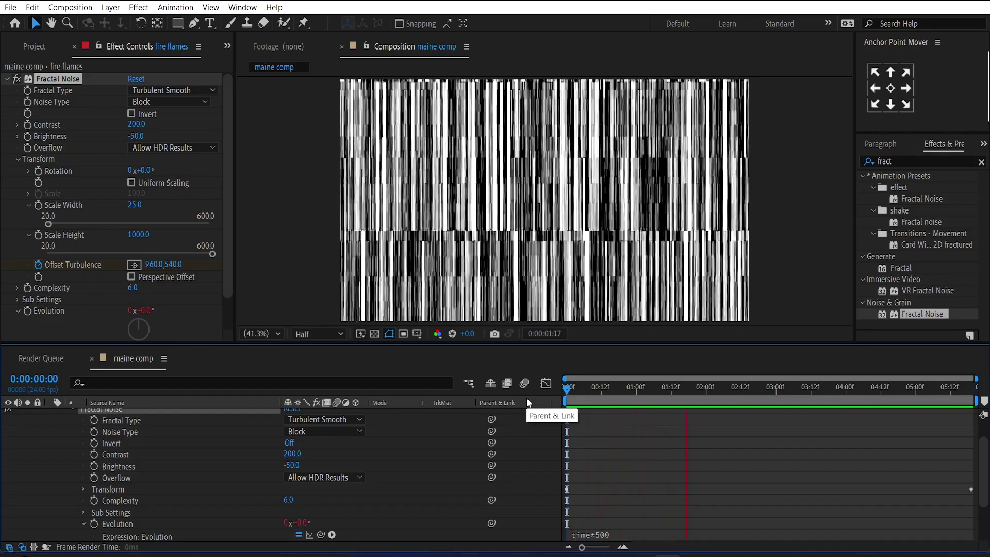
{"action": "key", "text": "space"}
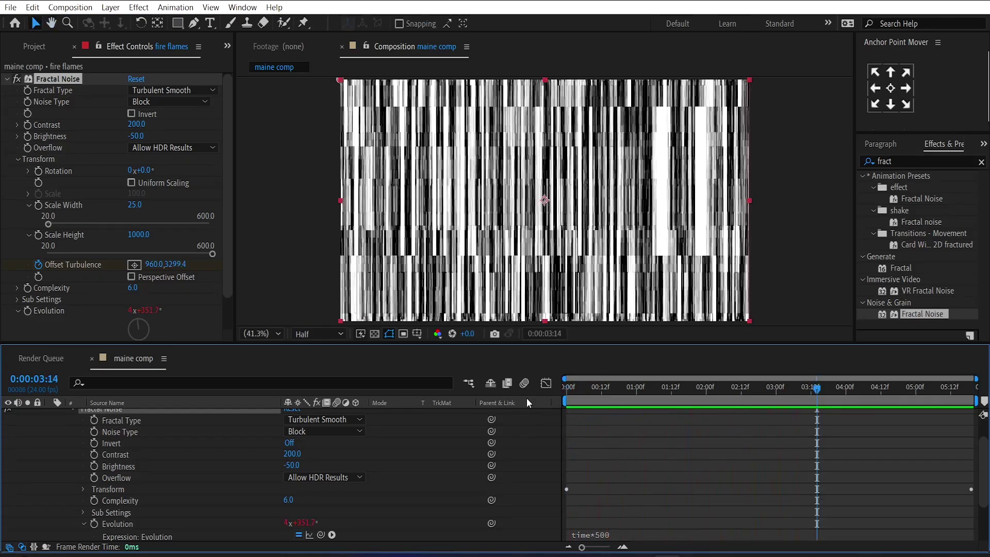
- Collapse the layer properties and apply the Tint effect to fire flames
{"action": "key", "text": "u"}
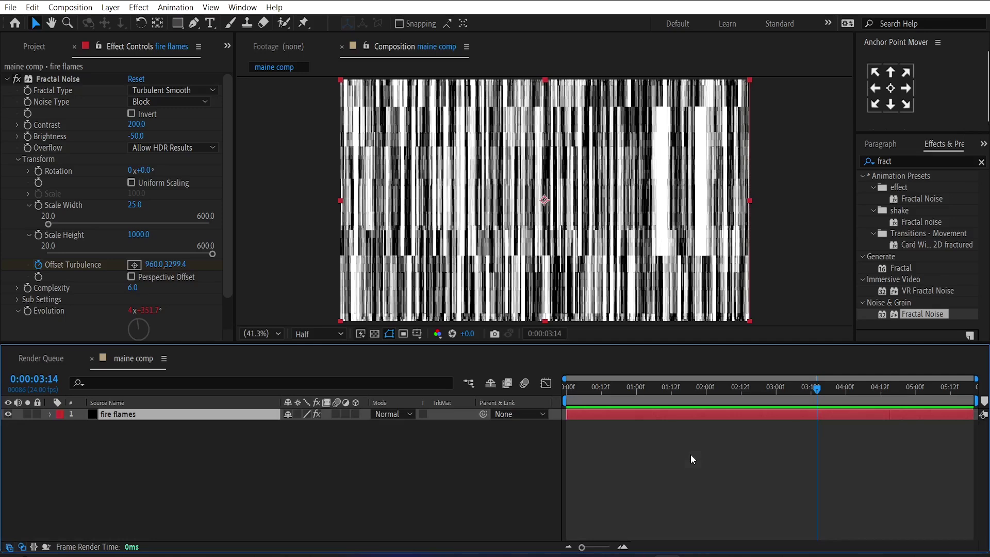
{"action": "left_click", "coordinate": [661, 452]}
{"action": "left_click", "coordinate": [615, 417]}
{"action": "left_click", "coordinate": [902, 161]}
{"action": "type", "text": "tint"}
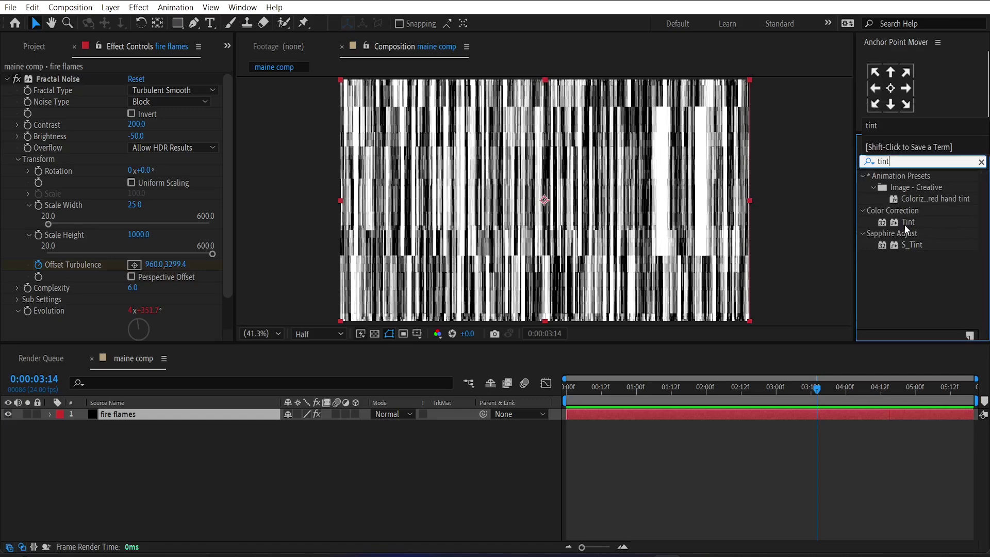
{"action": "double_click", "coordinate": [905, 225]}
- Map Tint's white to grey D2D2D2 and hide the fire flames layer
{"action": "left_click", "coordinate": [134, 312]}
{"action": "type", "text": "D2D2D2"}
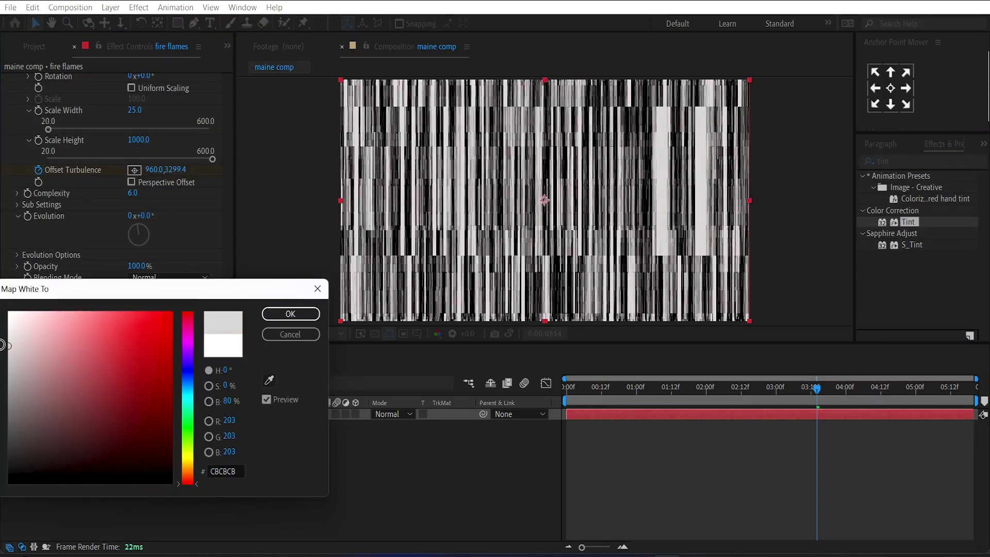
{"action": "left_click", "coordinate": [288, 314]}
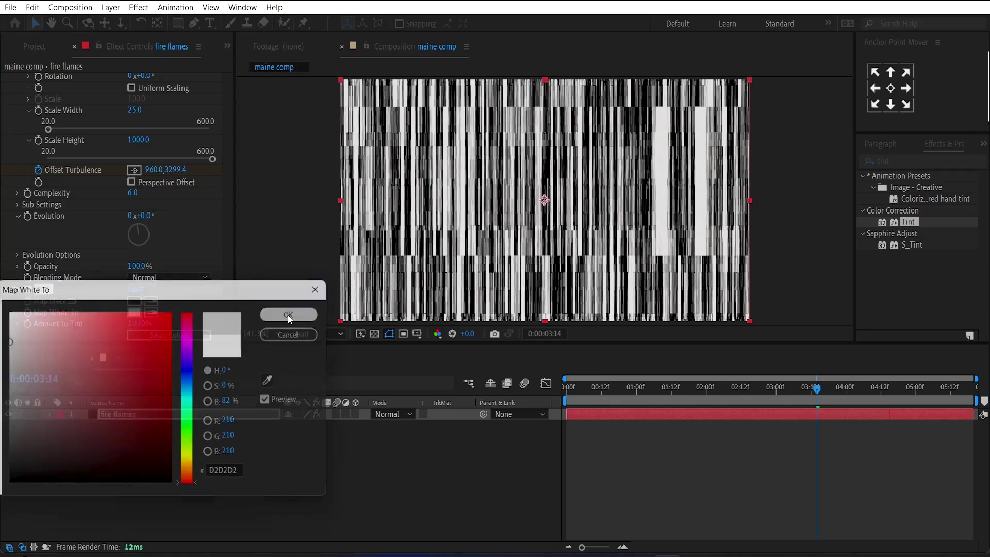
{"action": "left_click", "coordinate": [8, 414]}
- Create a text layer reading 'FIRE' with the Type tool
{"action": "left_click", "coordinate": [211, 23]}
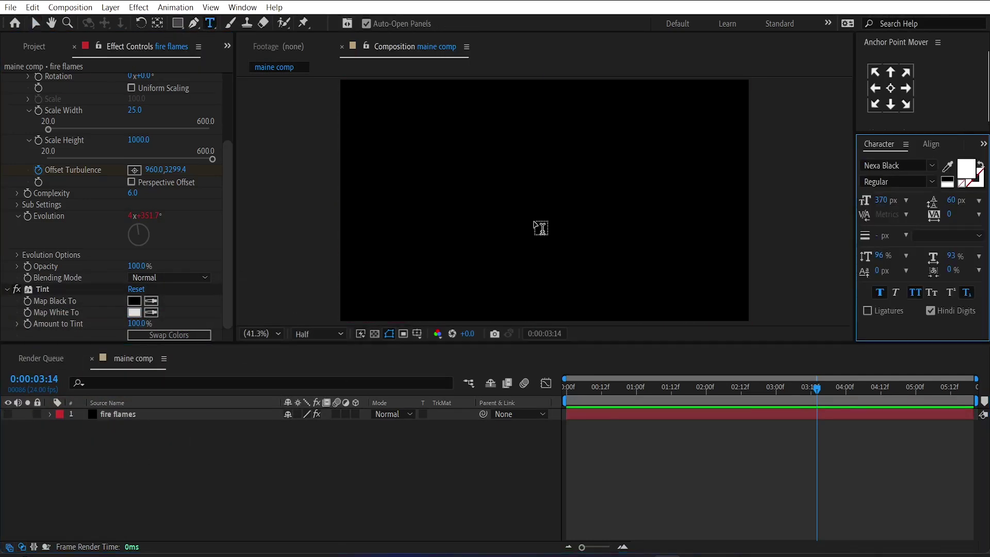
{"action": "left_click", "coordinate": [493, 199]}
{"action": "type", "text": "fire"}
{"action": "left_click", "coordinate": [609, 416]}
- Centre FIRE's anchor point and align it horizontally and vertically in the composition
{"action": "left_click", "coordinate": [891, 89]}
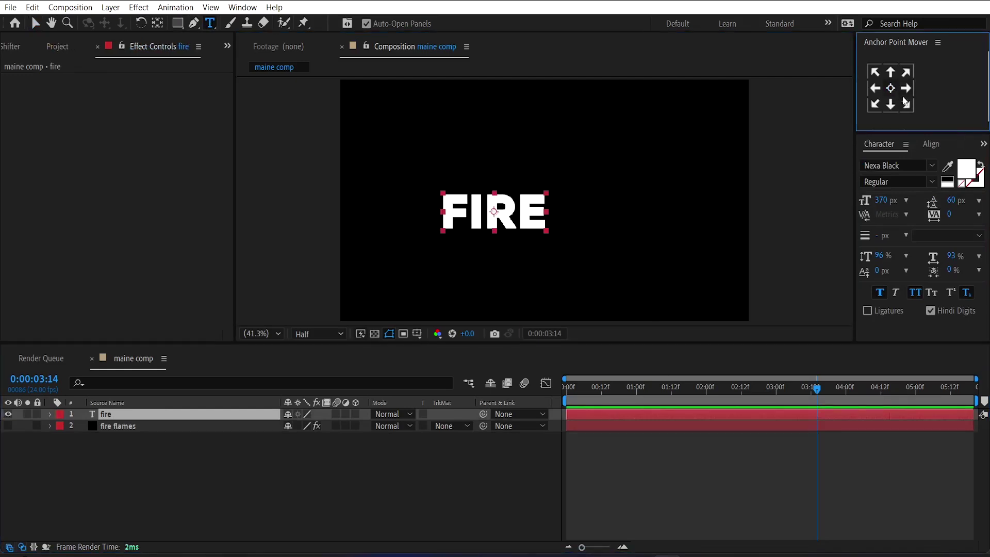
{"action": "left_click", "coordinate": [932, 144]}
{"action": "left_click", "coordinate": [890, 177]}
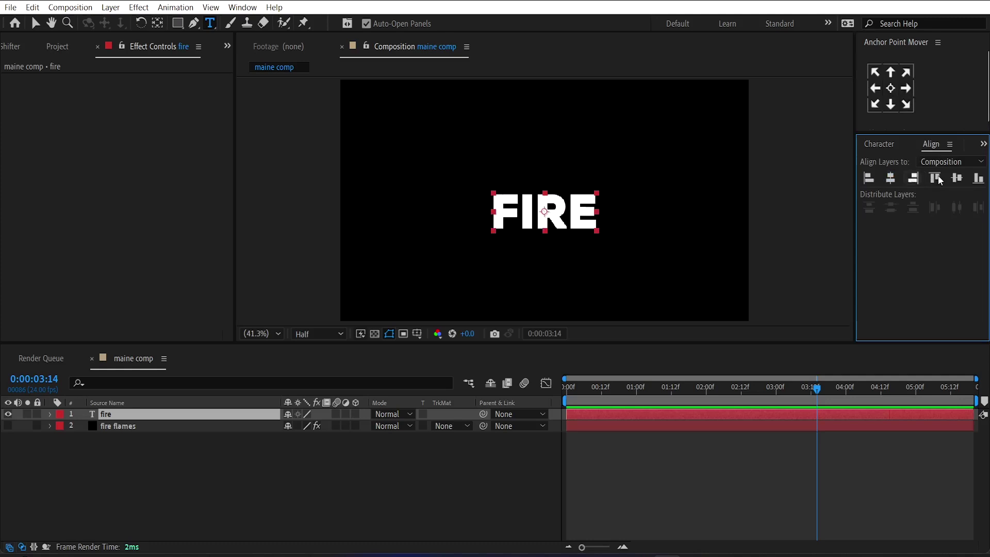
{"action": "left_click", "coordinate": [960, 178]}
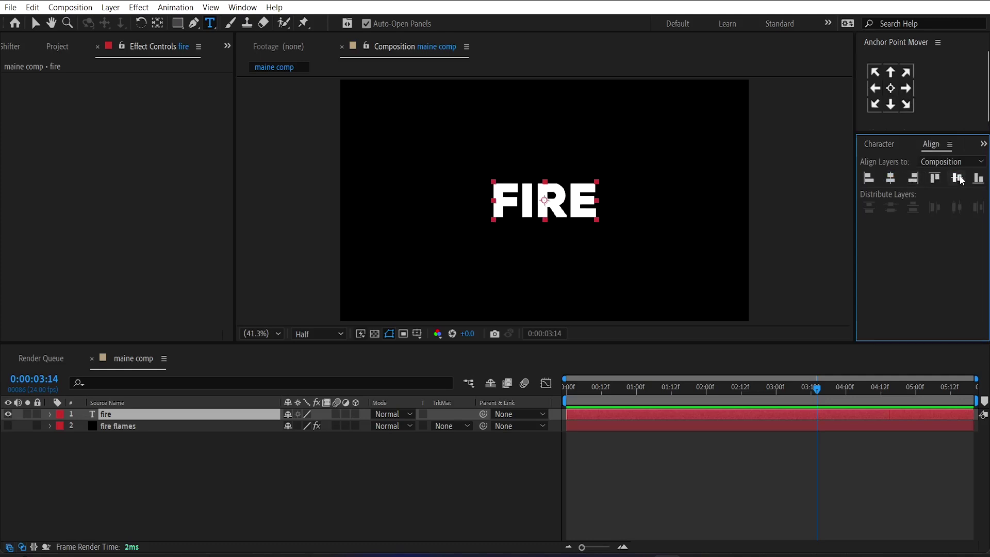
{"action": "left_click", "coordinate": [634, 418]}
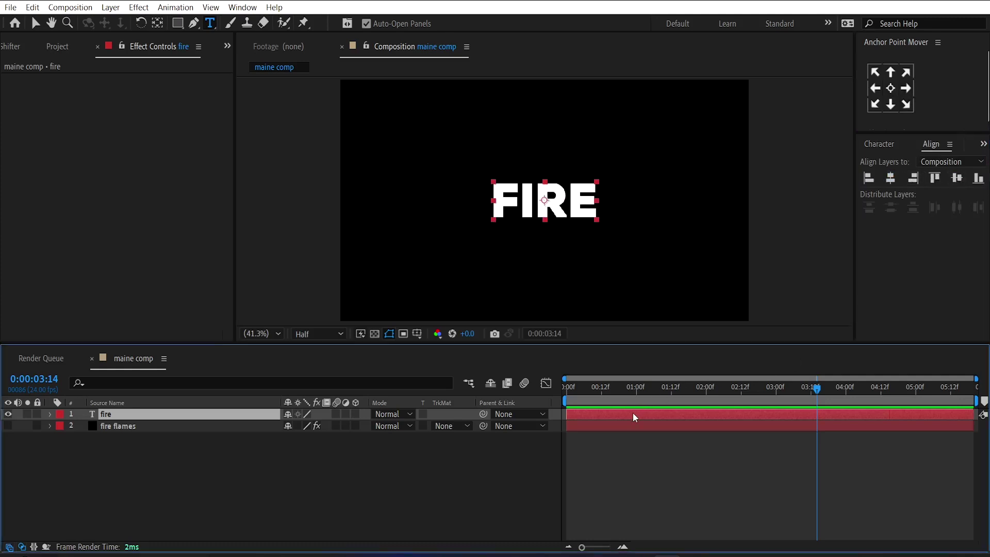
- Add a Tracking animator to FIRE and keyframe Tracking Amount 0 at the start
{"action": "left_click", "coordinate": [51, 414]}
{"action": "left_click", "coordinate": [362, 427]}
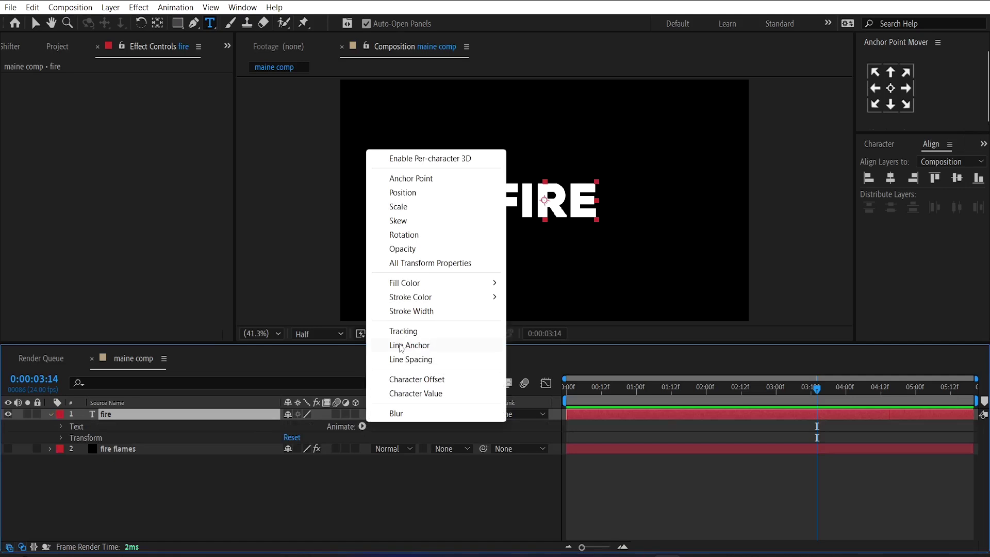
{"action": "left_click", "coordinate": [404, 331]}
{"action": "key", "text": "Home"}
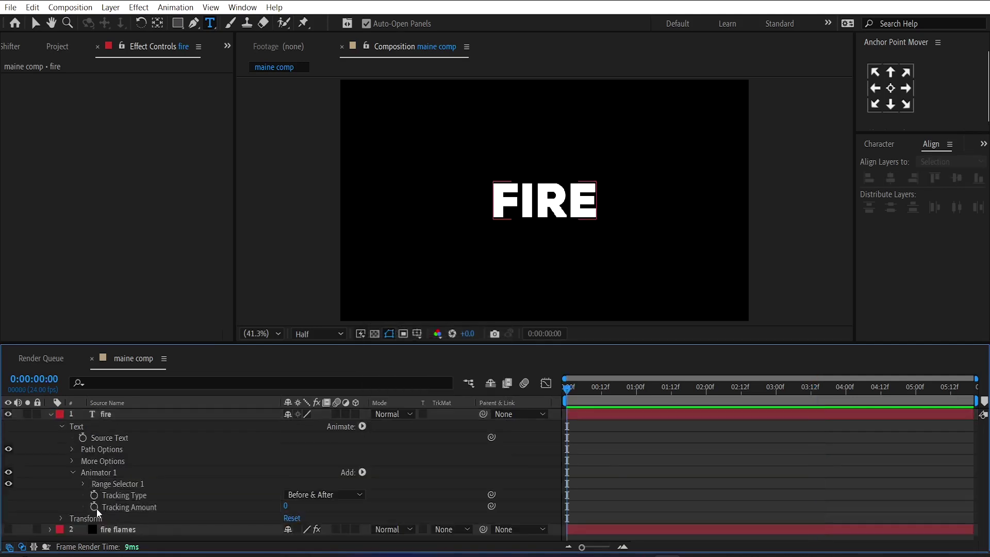
{"action": "left_click", "coordinate": [93, 507]}
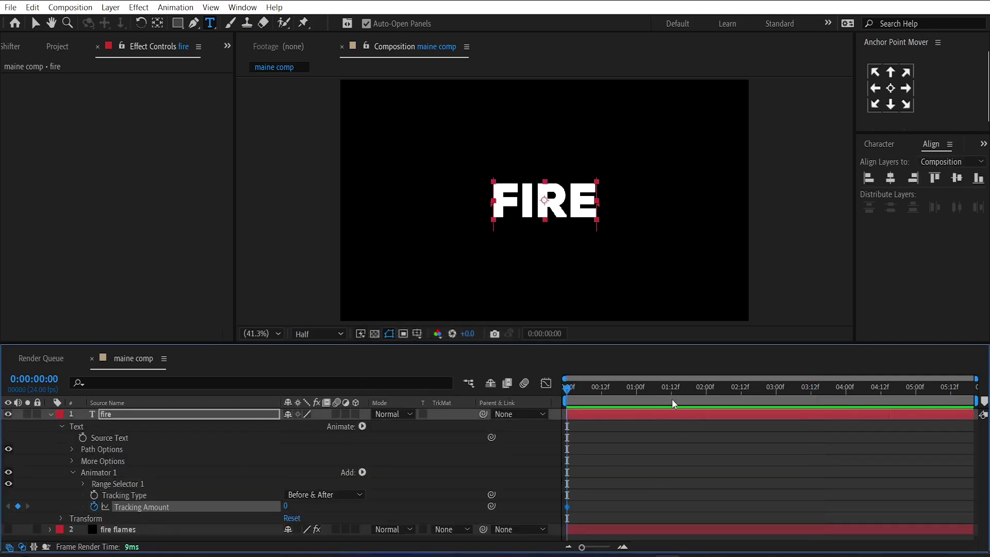
- Keyframe Tracking Amount 70 at 0:00:01:01 and back to 0 at 0:00:02:13
{"action": "left_click", "coordinate": [673, 401]}
{"action": "left_click_drag", "start_coordinate": [672, 401], "coordinate": [640, 401]}
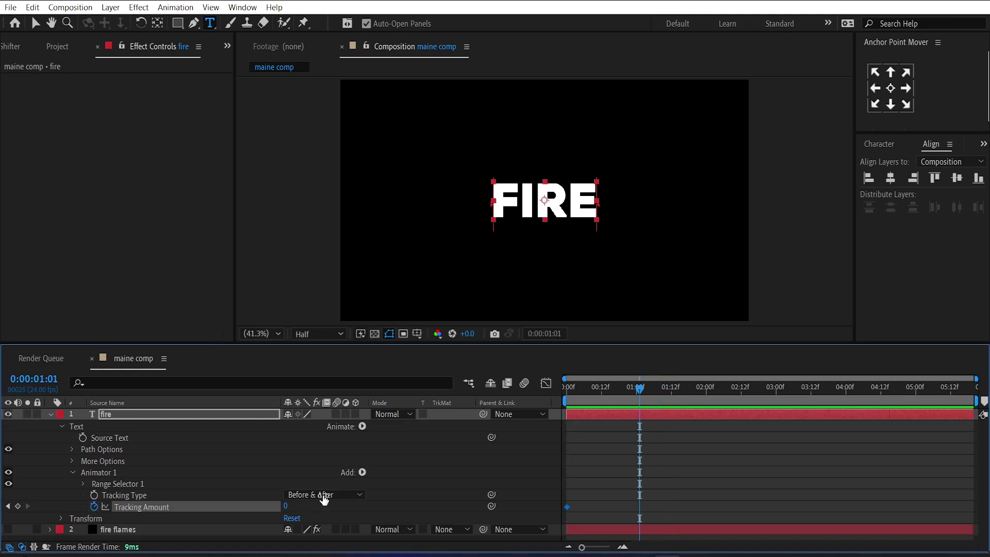
{"action": "left_click", "coordinate": [287, 506]}
{"action": "key", "text": "Return"}
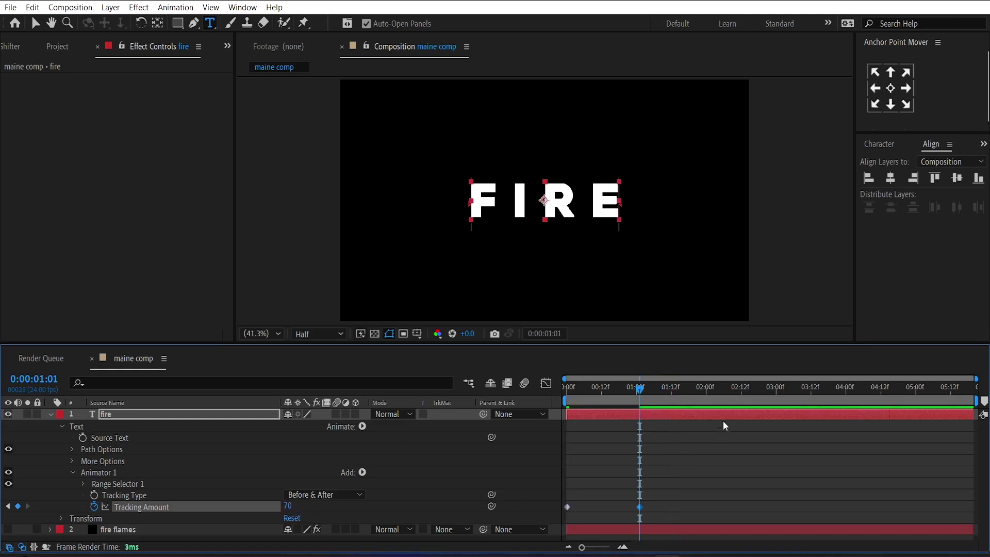
{"action": "left_click_drag", "start_coordinate": [738, 395], "coordinate": [745, 395]}
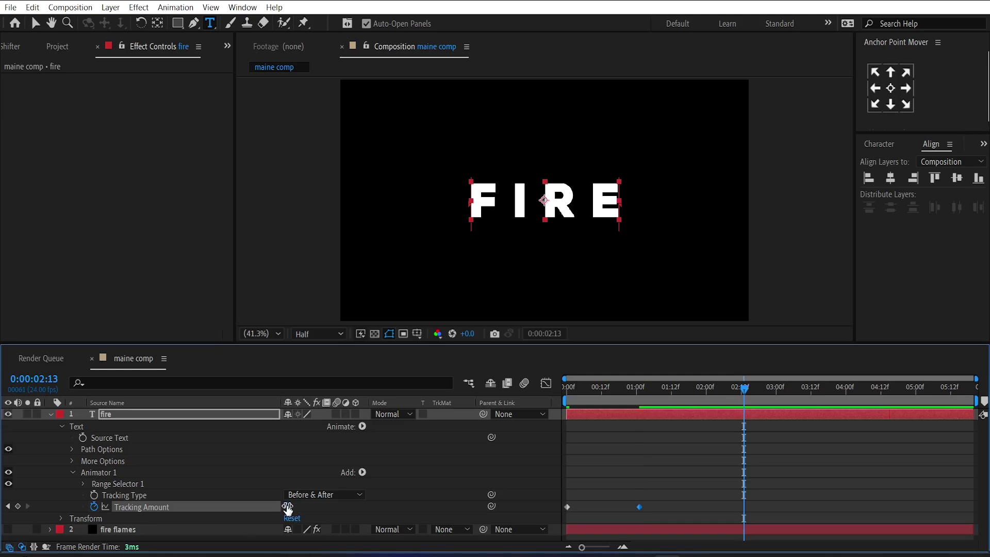
{"action": "left_click", "coordinate": [287, 506]}
{"action": "type", "text": "0"}
{"action": "key", "text": "Return"}
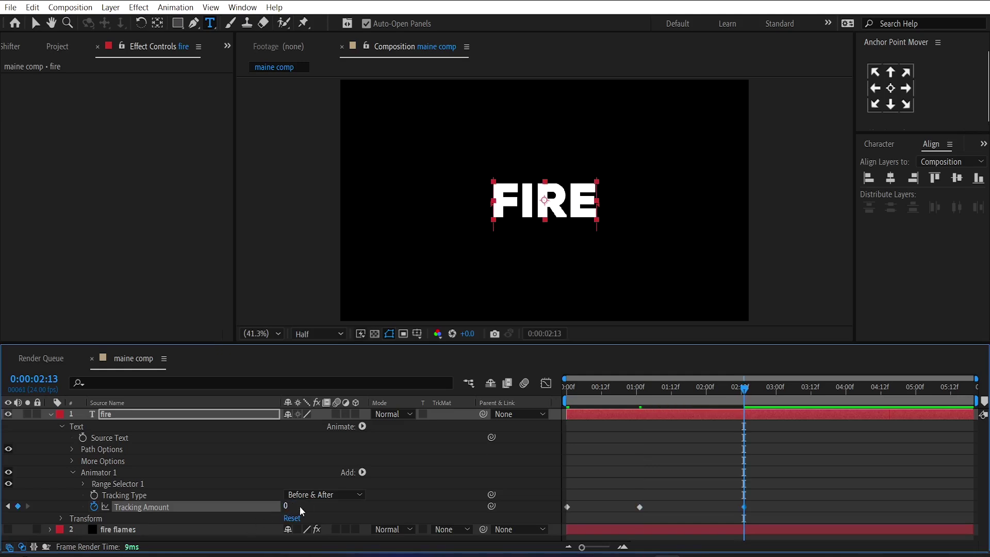
- Return to the start and make the fire flames layer visible again
{"action": "left_click", "coordinate": [501, 517]}
{"action": "key", "text": "Home"}
{"action": "left_click", "coordinate": [118, 529]}
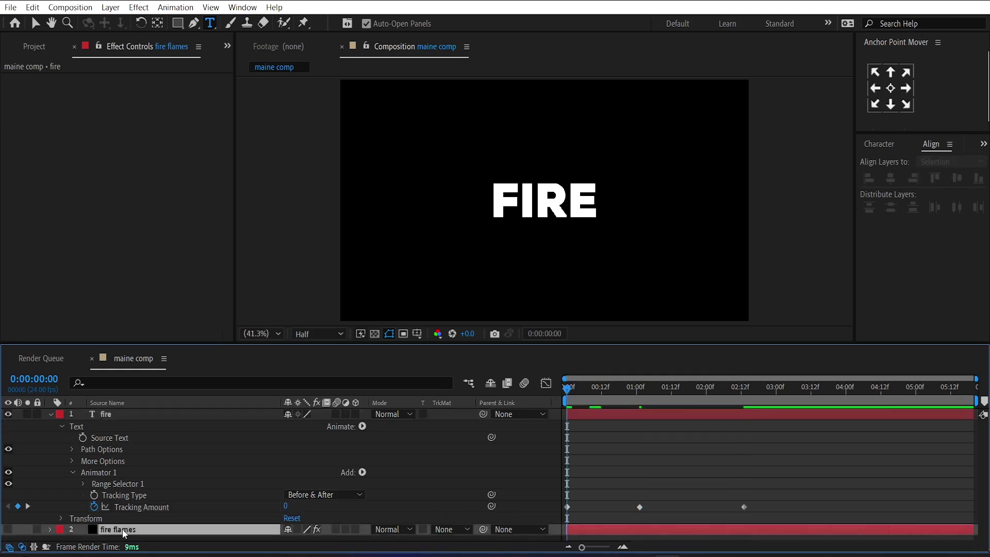
{"action": "left_click", "coordinate": [8, 530]}
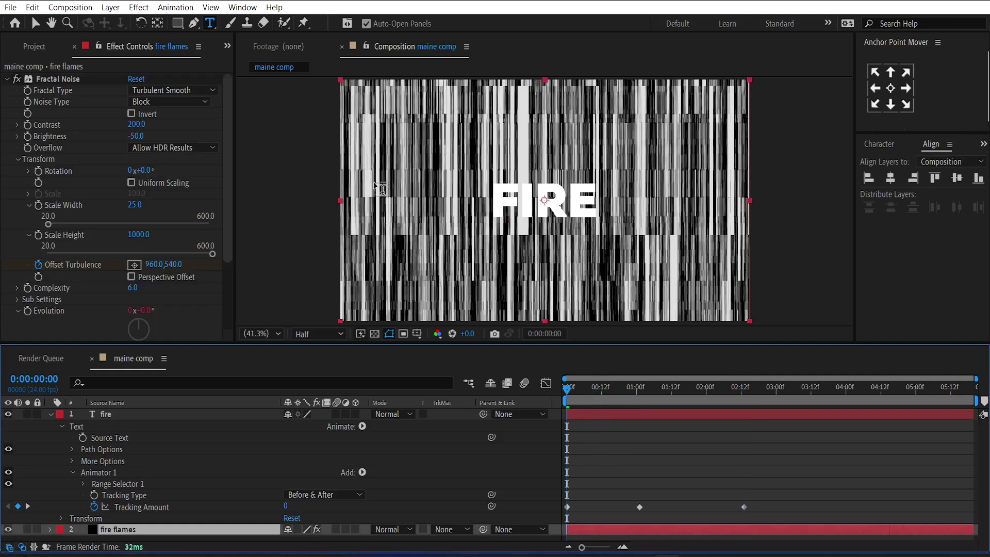
- Draw four rectangle masks rising above F, I, R and E, then zoom to 50%
{"action": "left_click", "coordinate": [177, 23]}
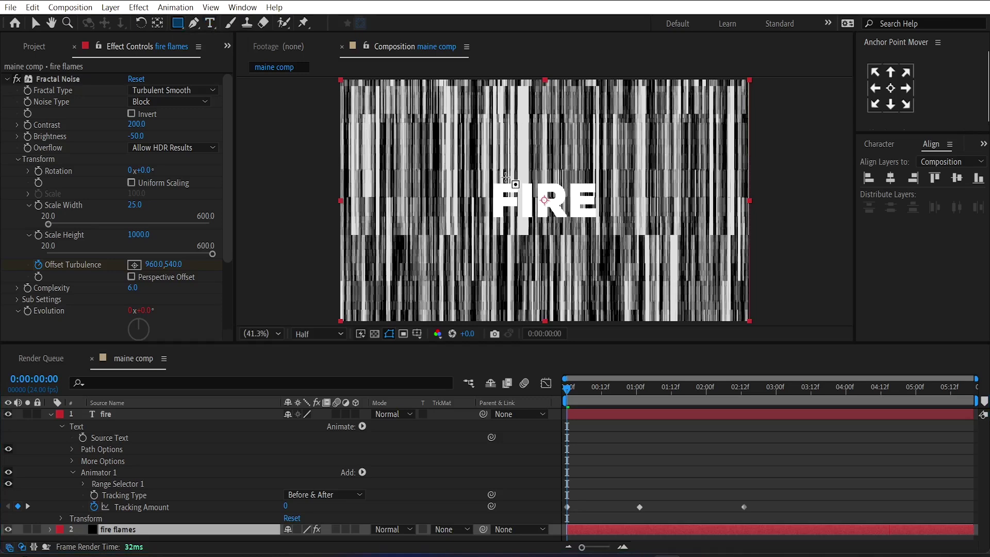
{"action": "left_click_drag", "start_coordinate": [509, 186], "coordinate": [498, 51]}
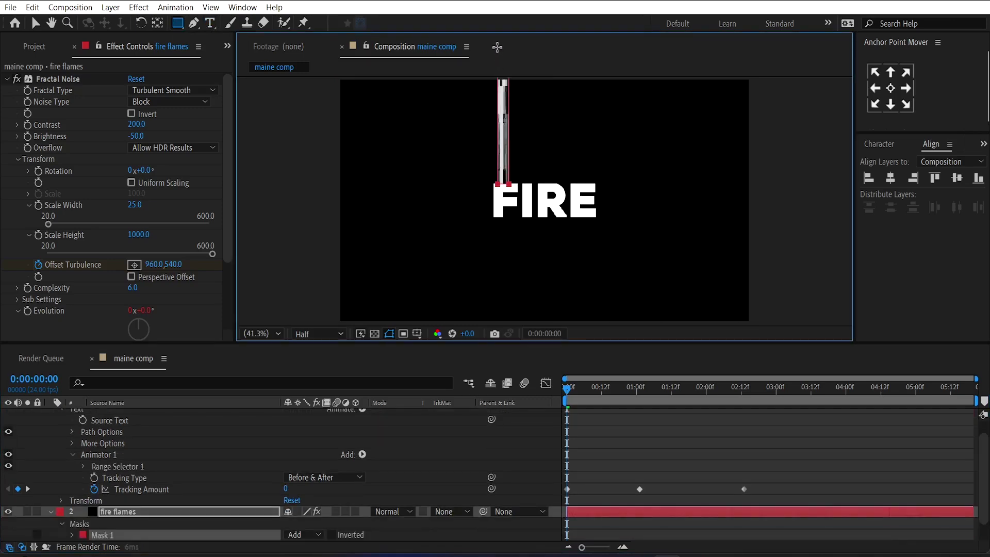
{"action": "left_click_drag", "start_coordinate": [531, 184], "coordinate": [523, 66]}
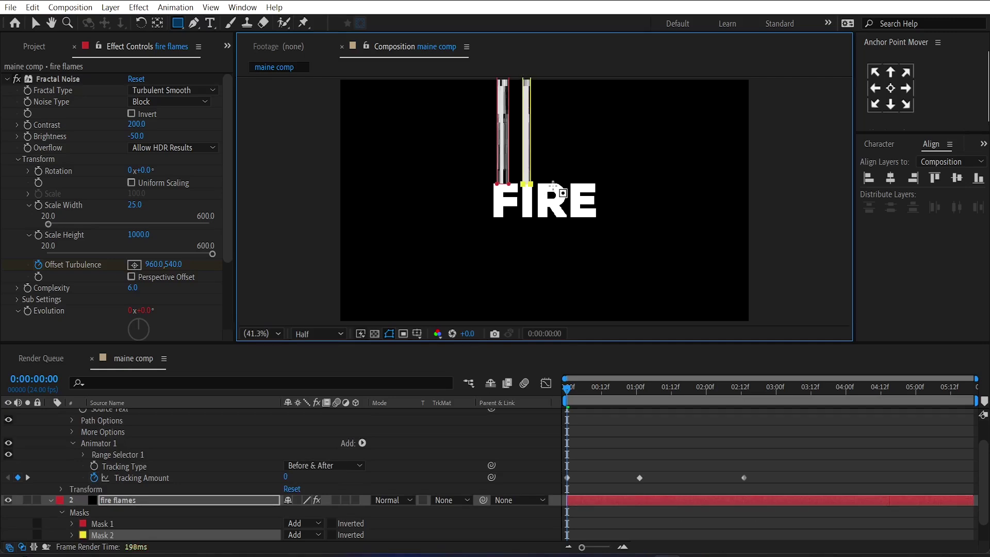
{"action": "mouse_move", "coordinate": [556, 186]}
{"action": "left_mouse_down"}
{"action": "mouse_move", "coordinate": [546, 175]}
{"action": "mouse_move", "coordinate": [544, 64]}
{"action": "left_mouse_up"}
{"action": "left_click_drag", "start_coordinate": [588, 184], "coordinate": [578, 68]}
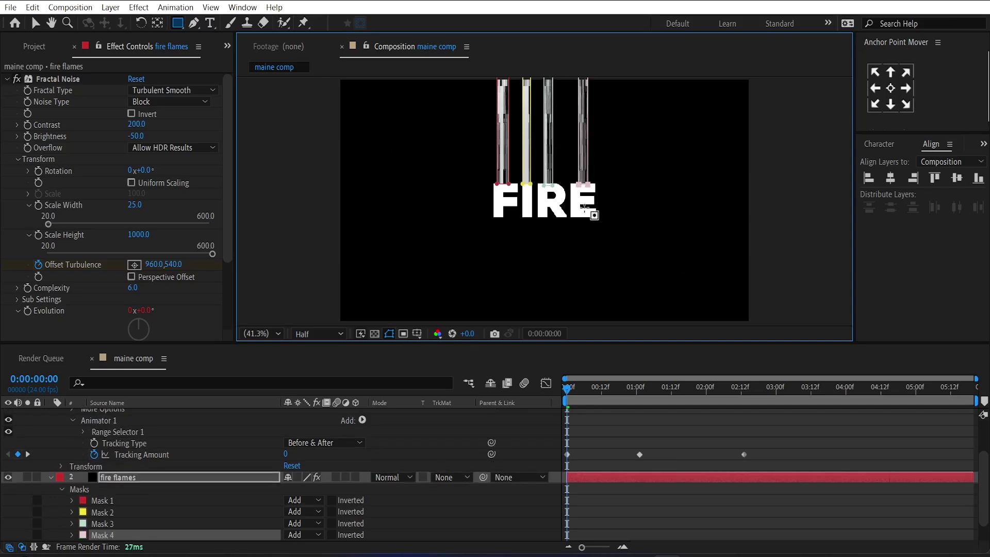
{"action": "left_click", "coordinate": [119, 512]}
{"action": "key", "text": "v"}
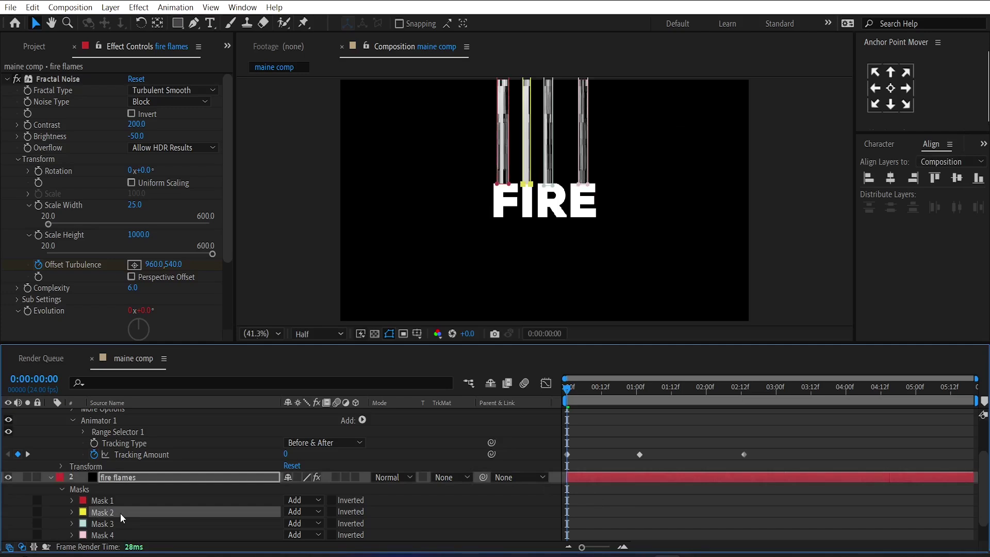
{"action": "left_click", "coordinate": [529, 163]}
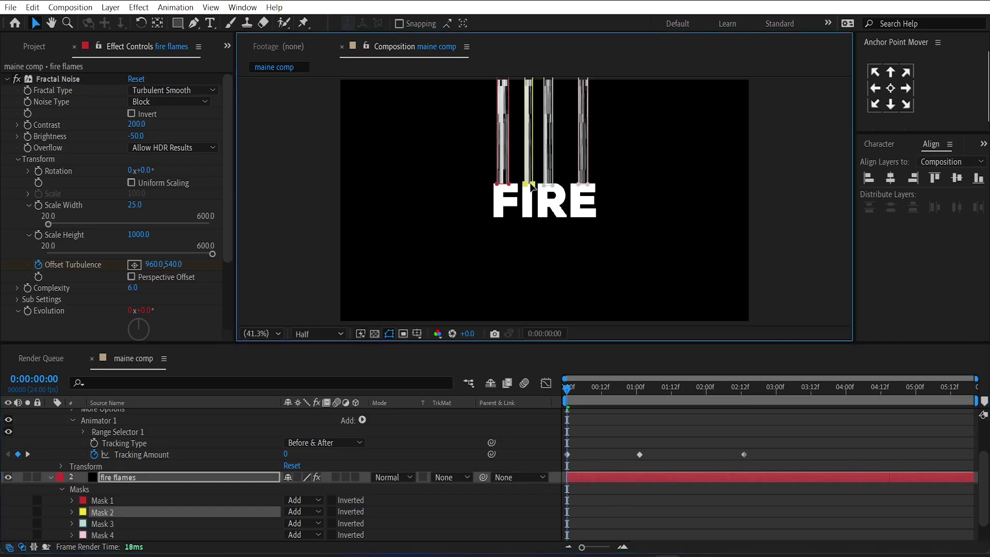
{"action": "key", "text": "period"}
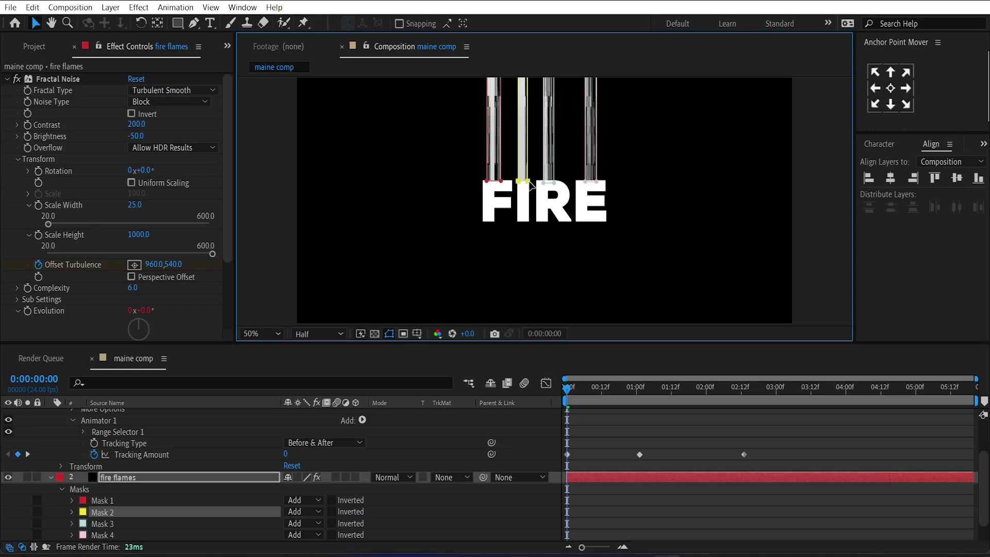
- Set Mask Path keyframes for all four flame masks at the start
{"action": "left_click", "coordinate": [164, 540]}
{"action": "left_click", "coordinate": [110, 498]}
{"action": "left_click", "coordinate": [103, 536], "text": "shift"}
{"action": "left_click", "coordinate": [71, 500]}
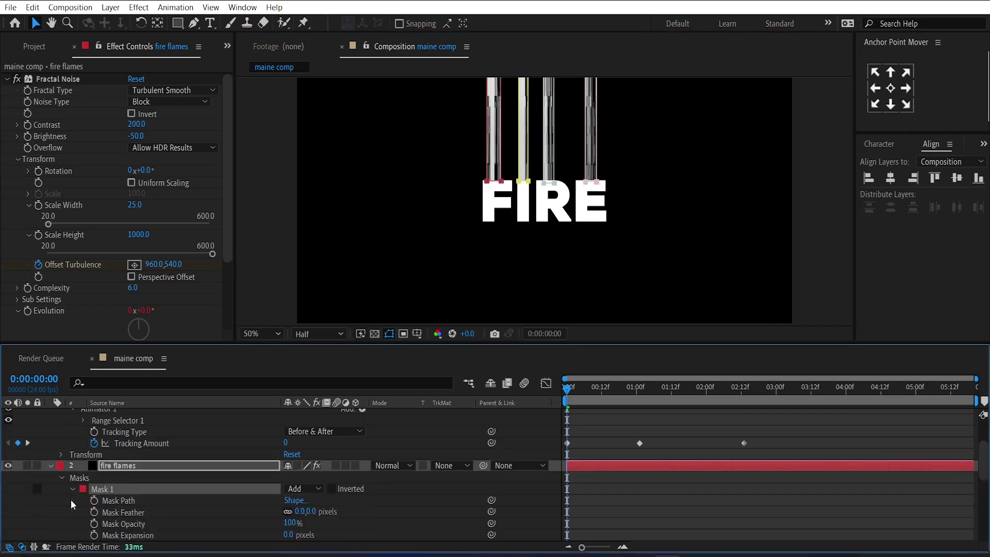
{"action": "left_click", "coordinate": [95, 501]}
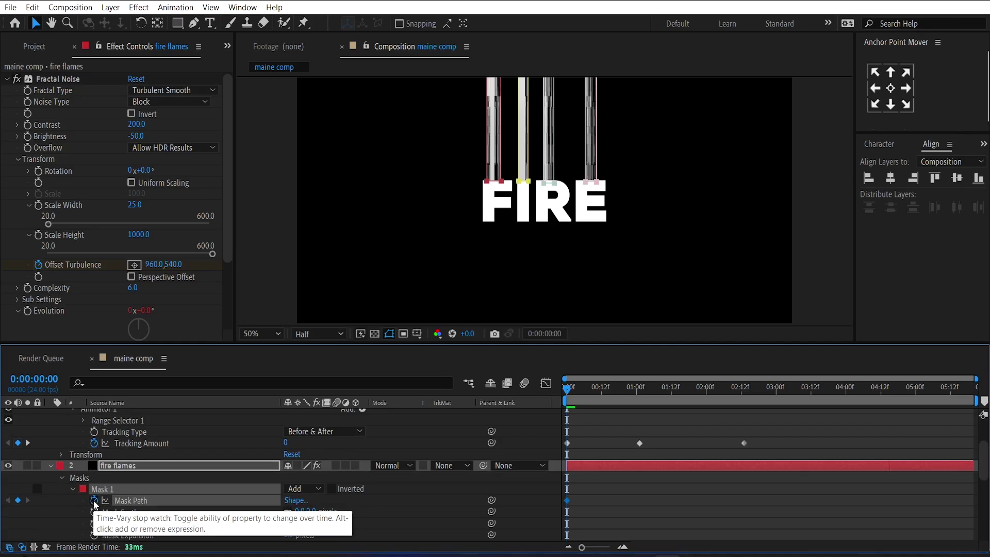
{"action": "key", "text": "u"}
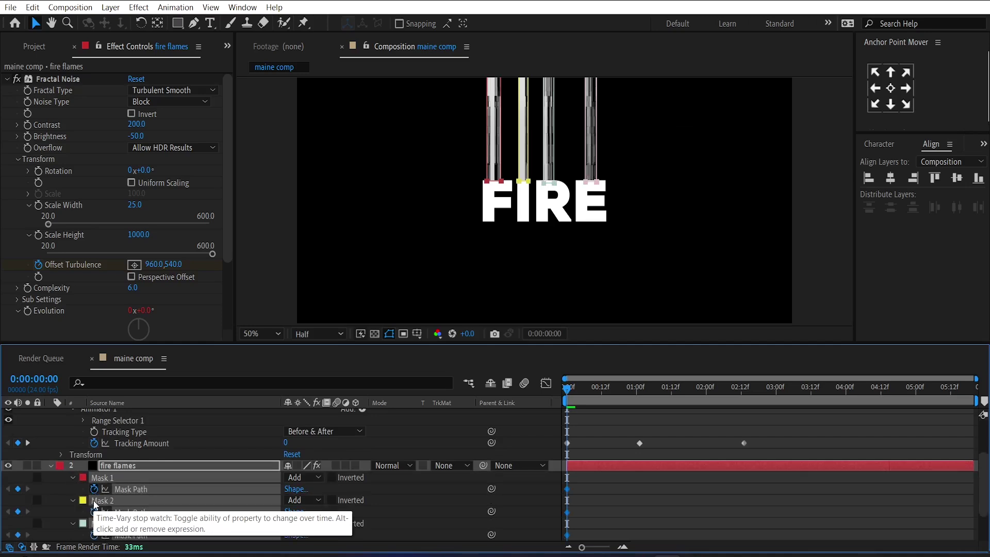
- At 0:00:01:01, shift Masks 1 and 2 left to follow F and I
{"action": "left_click", "coordinate": [639, 390]}
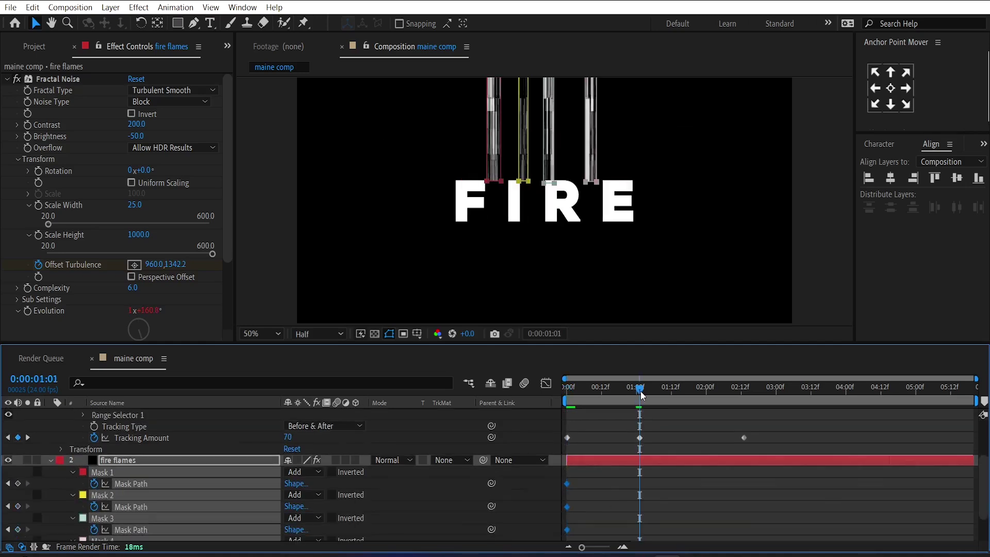
{"action": "left_click", "coordinate": [386, 482]}
{"action": "left_click", "coordinate": [122, 486]}
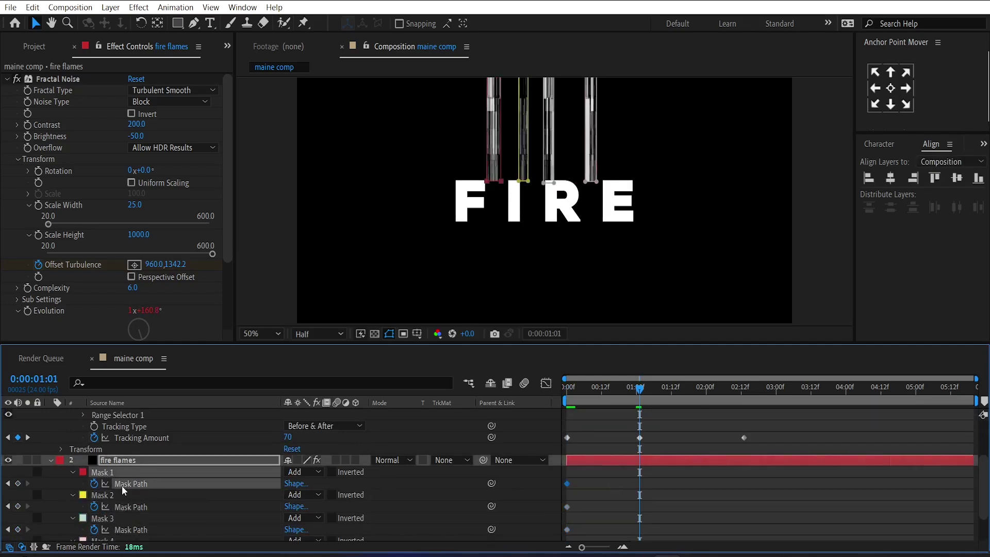
{"action": "key", "text": "shift+Left"}
{"action": "key", "text": "shift+Left"}
{"action": "key", "text": "shift+Left"}
{"action": "key", "text": "shift+Left"}
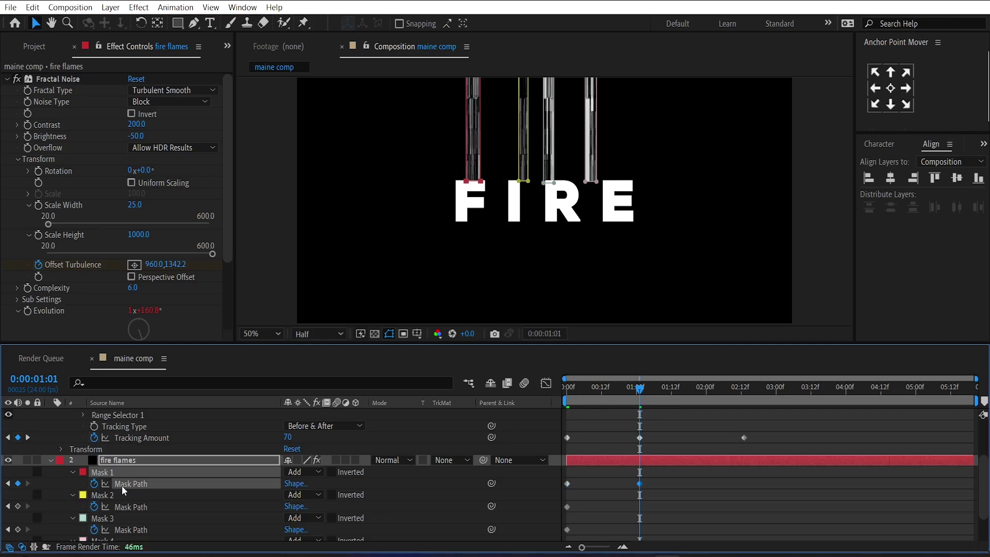
{"action": "key", "text": "shift+Left"}
{"action": "left_click", "coordinate": [129, 506]}
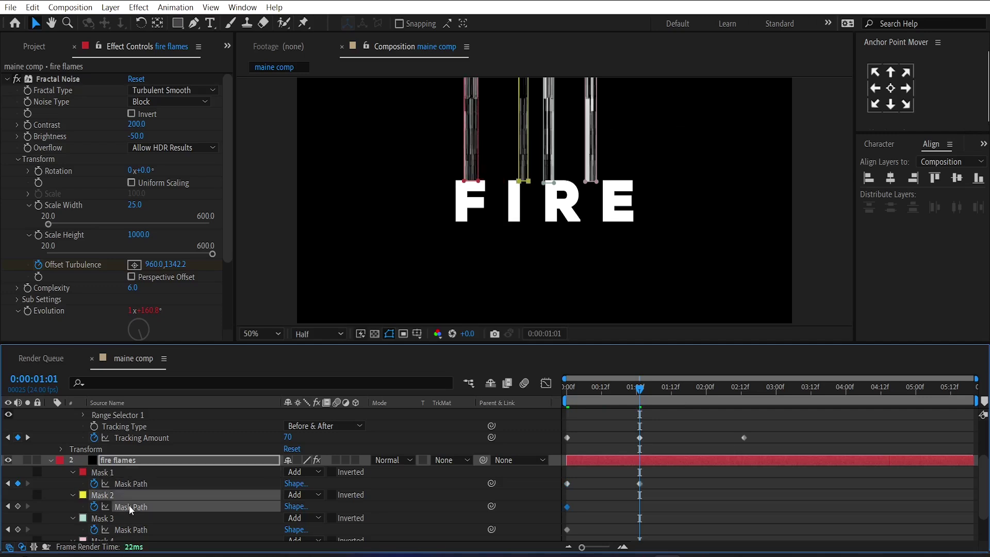
{"action": "key", "text": "shift+Left"}
{"action": "key", "text": "shift+Left"}
{"action": "key", "text": "shift+Left"}
{"action": "key", "text": "shift+Left"}
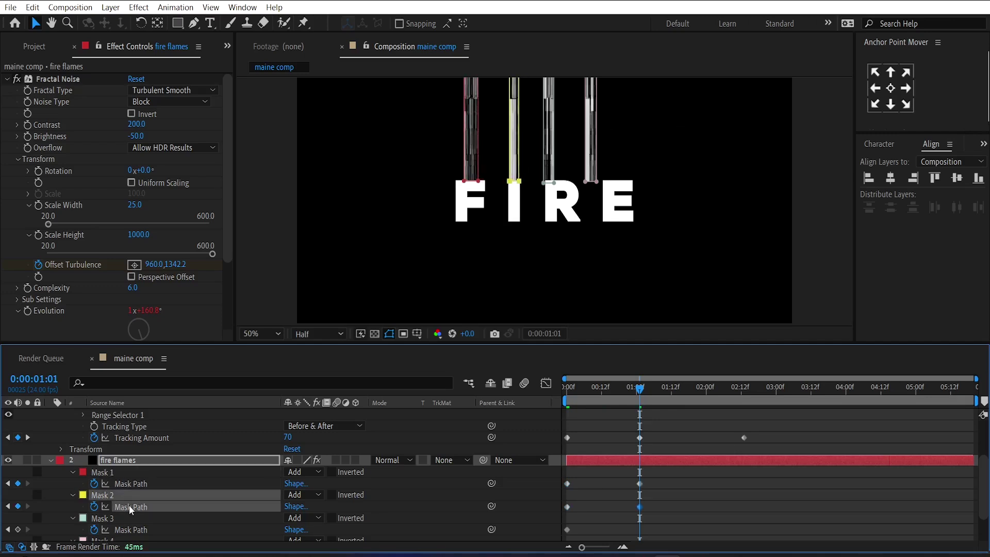
- Adjust Mask 3 over the R and shift Mask 4 right to follow the E
{"action": "left_click", "coordinate": [138, 529]}
{"action": "key", "text": "shift+Left"}
{"action": "key", "text": "shift+Left"}
{"action": "key", "text": "shift+Right"}
{"action": "key", "text": "shift+Right"}
{"action": "key", "text": "shift+Right"}
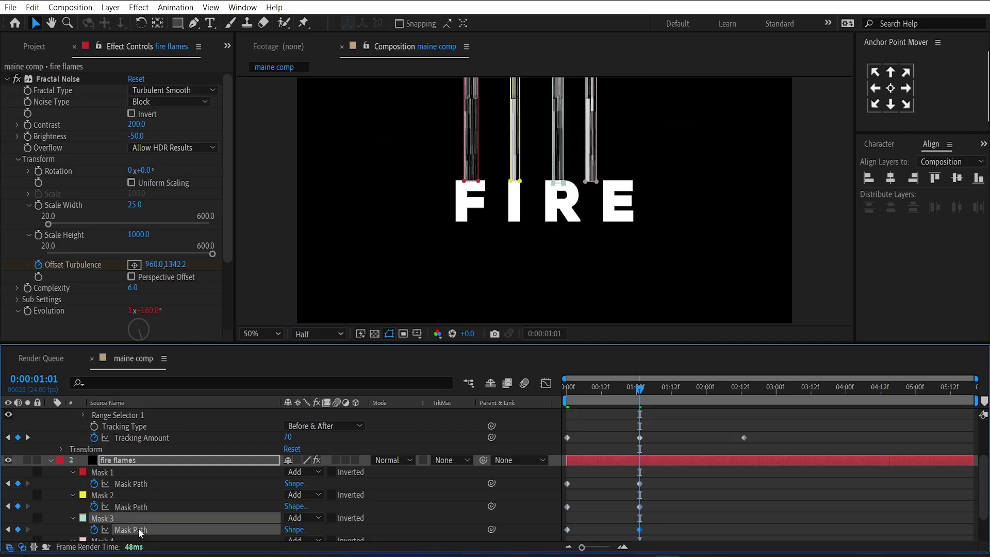
{"action": "scroll", "coordinate": [134, 533], "scroll_direction": "down", "scroll_amount": 3}
{"action": "left_click", "coordinate": [128, 509]}
{"action": "key", "text": "shift+Right"}
{"action": "key", "text": "shift+Right"}
{"action": "key", "text": "shift+Right"}
{"action": "key", "text": "shift+Right"}
{"action": "key", "text": "shift+Right"}
{"action": "key", "text": "shift+Right"}
{"action": "key", "text": "shift+Right"}
{"action": "key", "text": "shift+Right"}
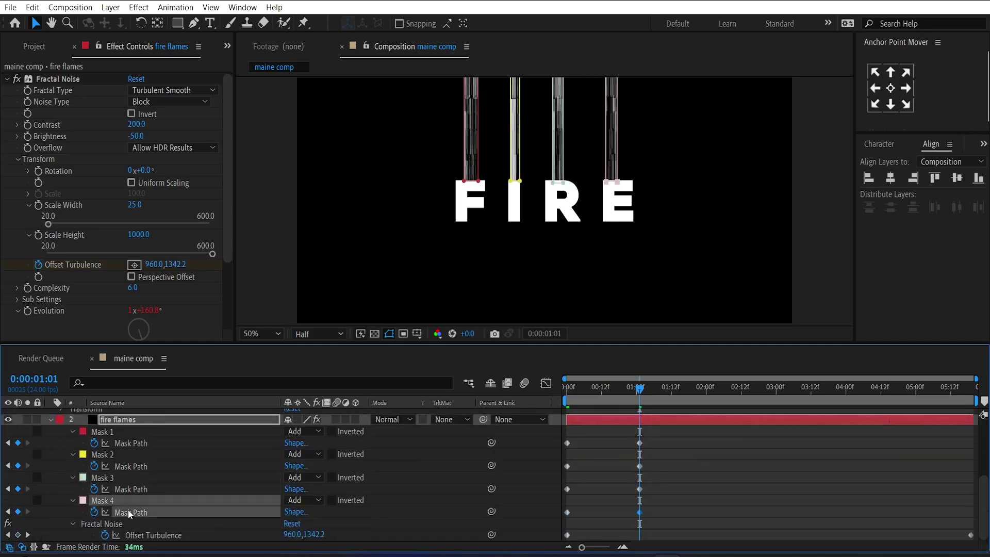
{"action": "key", "text": "shift+Right"}
{"action": "key", "text": "shift+Right"}
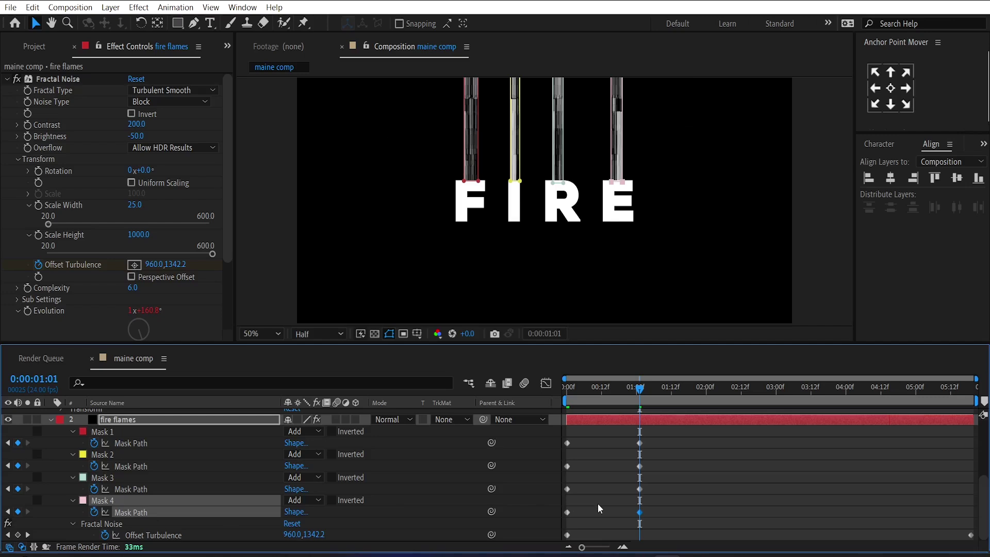
{"action": "scroll", "coordinate": [696, 482], "scroll_direction": "up", "scroll_amount": 8}
- Copy the four flame masks' 0:00 Mask Path keyframes and paste them at 0:00:02:13
{"action": "scroll", "coordinate": [688, 475], "scroll_direction": "down", "scroll_amount": 5}
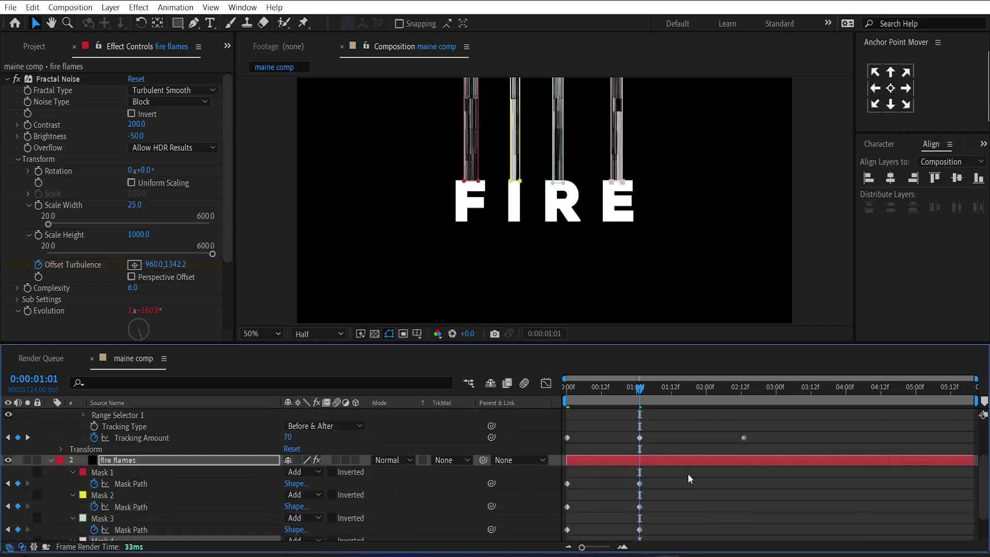
{"action": "left_click", "coordinate": [744, 398]}
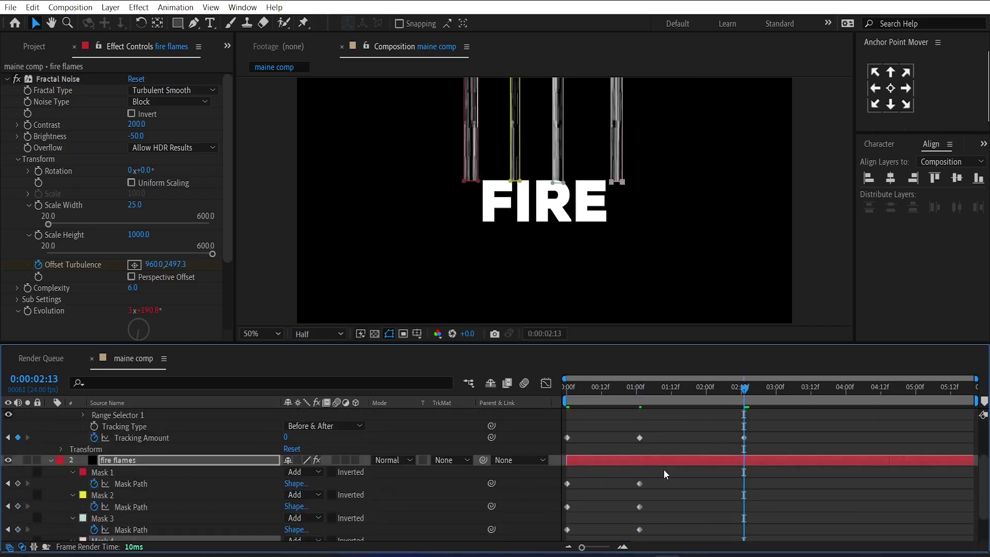
{"action": "scroll", "coordinate": [589, 481], "scroll_direction": "down", "scroll_amount": 3}
{"action": "left_click_drag", "start_coordinate": [600, 524], "coordinate": [552, 428]}
{"action": "key", "text": "ctrl+c"}
{"action": "key", "text": "ctrl+v"}
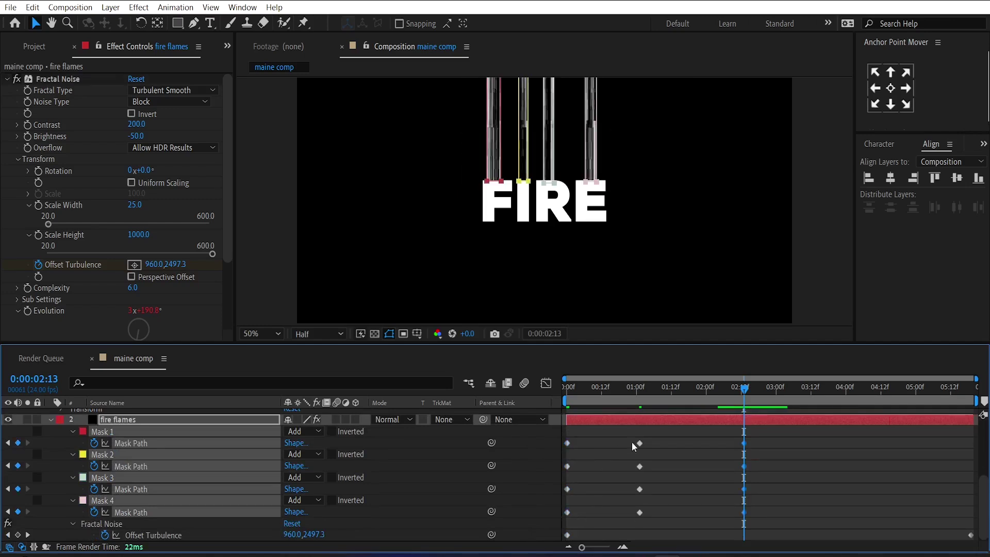
- Easy Ease all Mask Path keyframes and widen their influence for a sharper speed curve
{"action": "scroll", "coordinate": [817, 487], "scroll_direction": "up", "scroll_amount": 5}
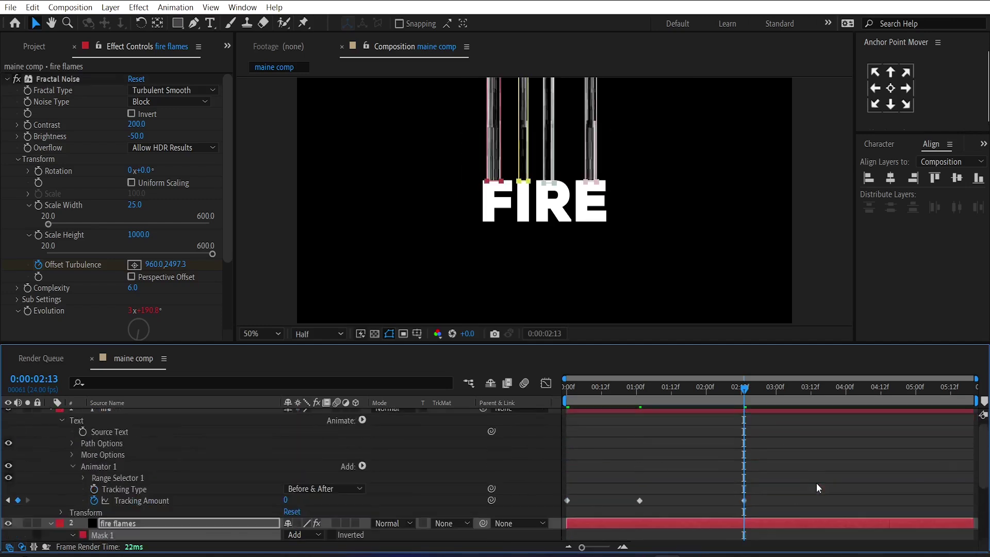
{"action": "left_click_drag", "start_coordinate": [786, 476], "coordinate": [537, 521]}
{"action": "key", "text": "F9"}
{"action": "left_click", "coordinate": [545, 383]}
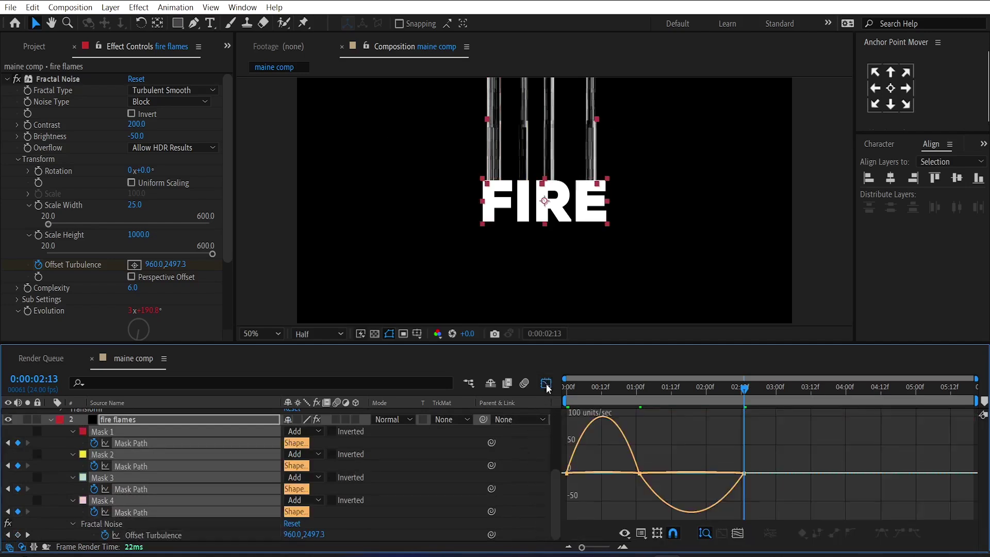
{"action": "left_click_drag", "start_coordinate": [840, 462], "coordinate": [607, 490]}
{"action": "left_click_drag", "start_coordinate": [724, 473], "coordinate": [598, 481]}
- Preview the flame mask animation, return to the keyframe view and select both layers
{"action": "key", "text": "space"}
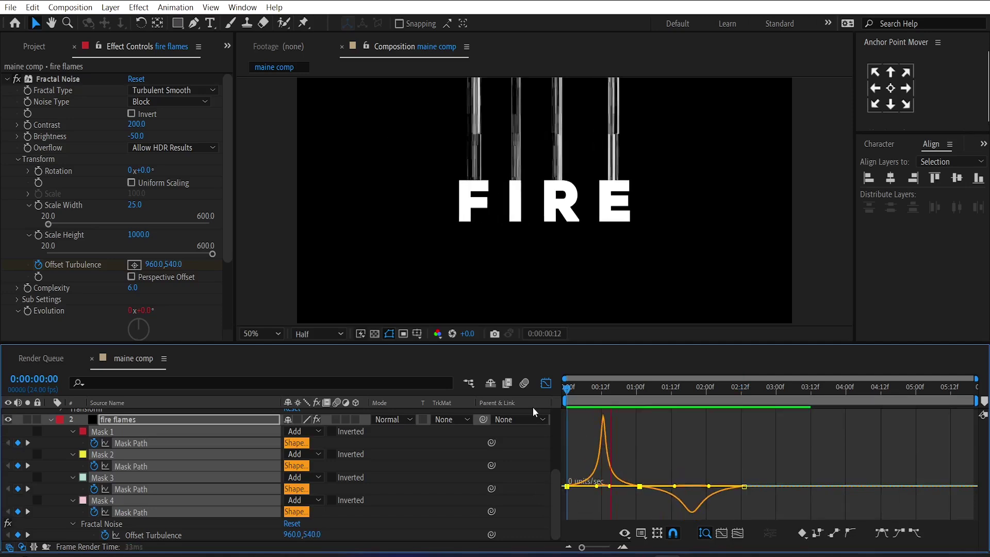
{"action": "left_click", "coordinate": [546, 382]}
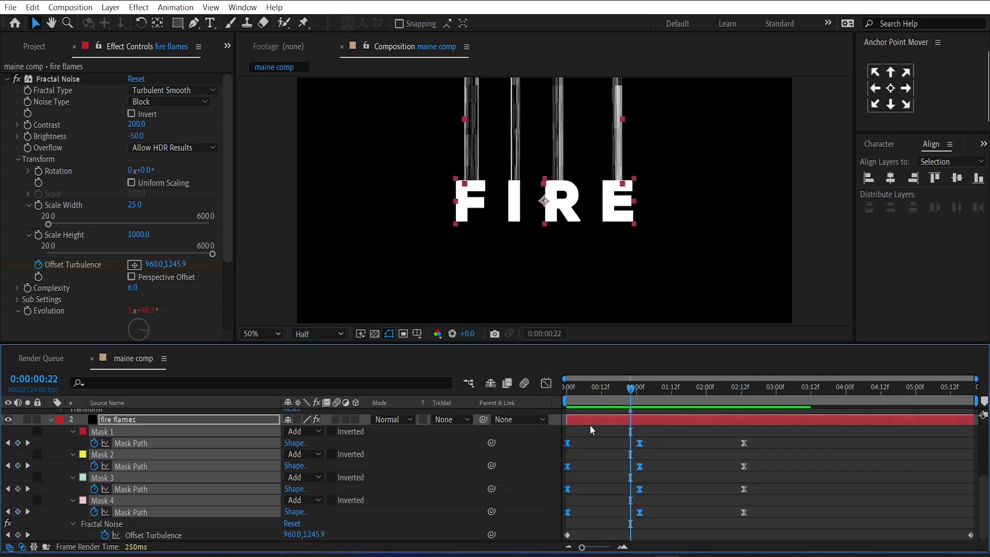
{"action": "left_click", "coordinate": [644, 475]}
{"action": "key", "text": "ctrl+a"}
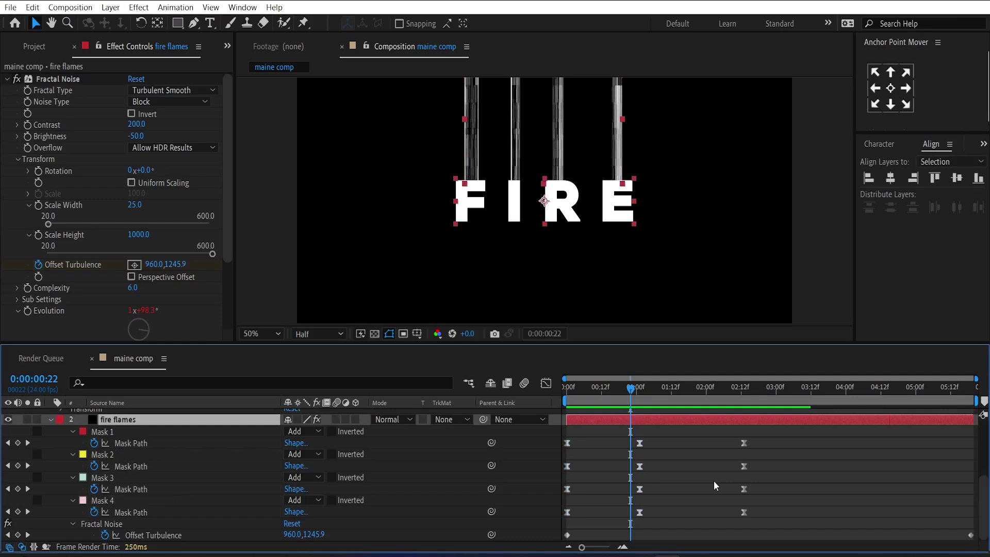
- Add a Stroke layer style to the fire flames layer, coloured near-white F0F0F0
{"action": "key", "text": "u"}
{"action": "left_click", "coordinate": [662, 468]}
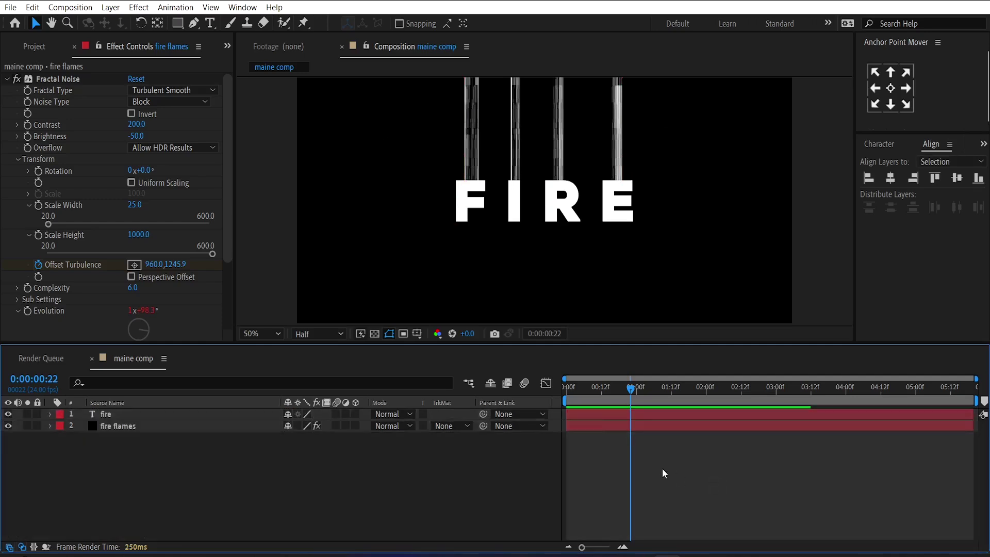
{"action": "left_click", "coordinate": [571, 425]}
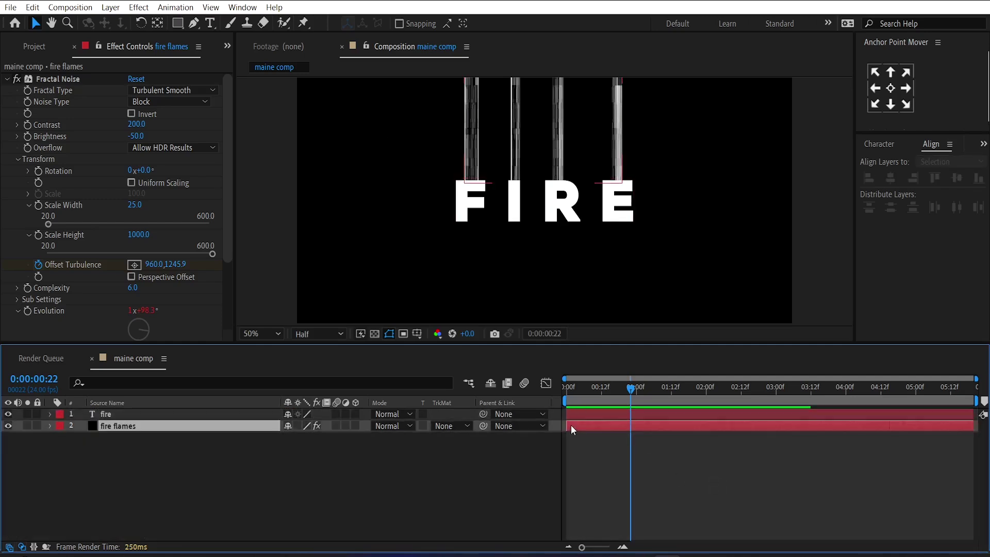
{"action": "right_click", "coordinate": [158, 427]}
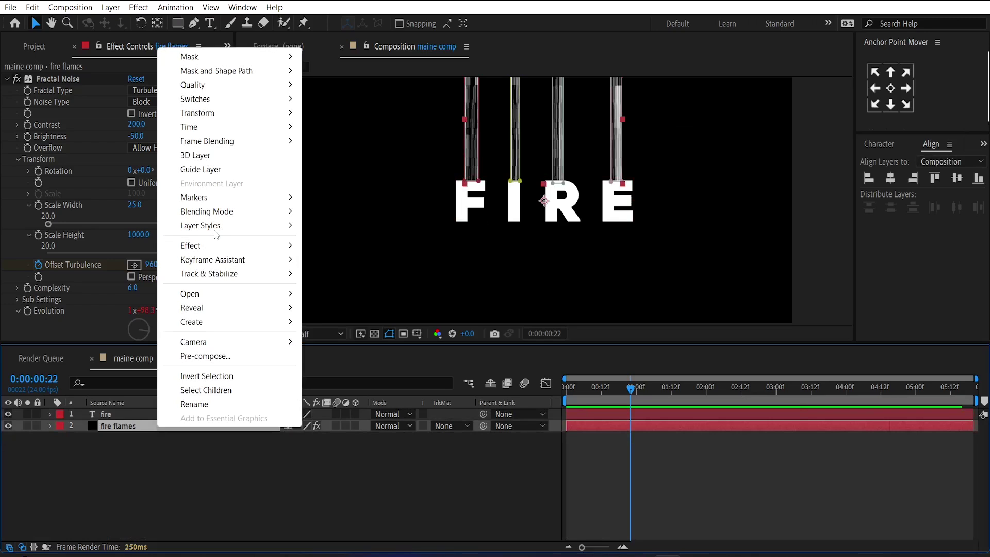
{"action": "mouse_move", "coordinate": [216, 227]}
{"action": "left_click", "coordinate": [333, 387]}
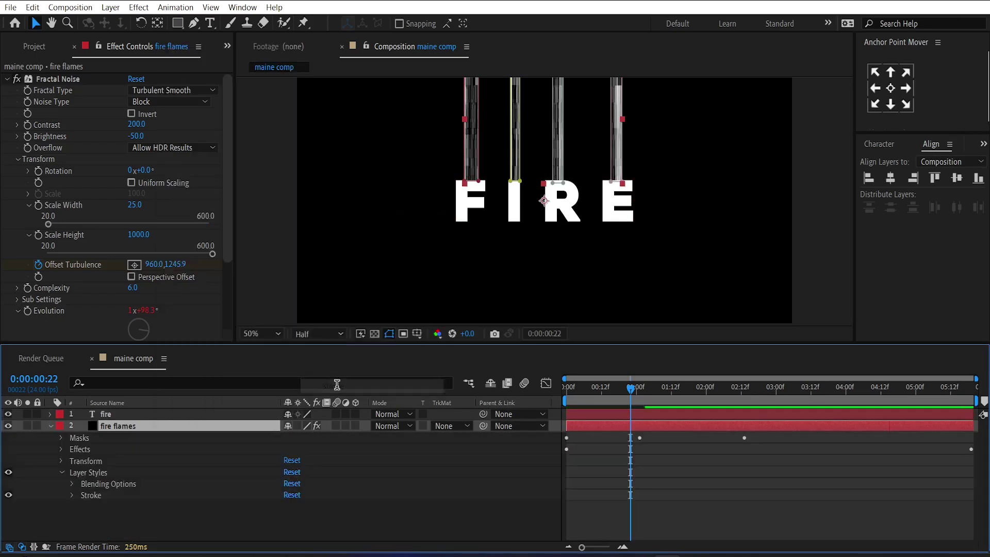
{"action": "left_click", "coordinate": [72, 496]}
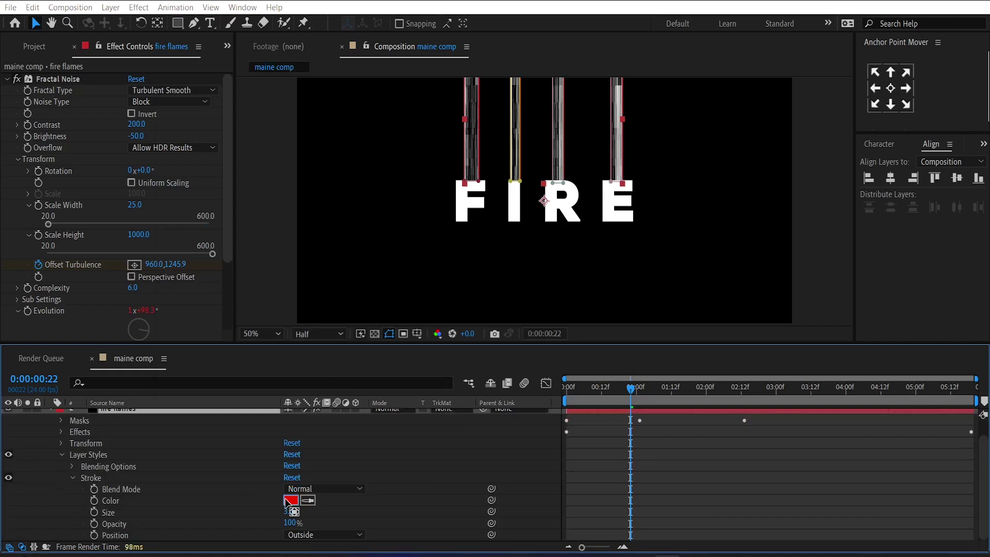
{"action": "left_click", "coordinate": [289, 501]}
{"action": "left_click", "coordinate": [9, 321]}
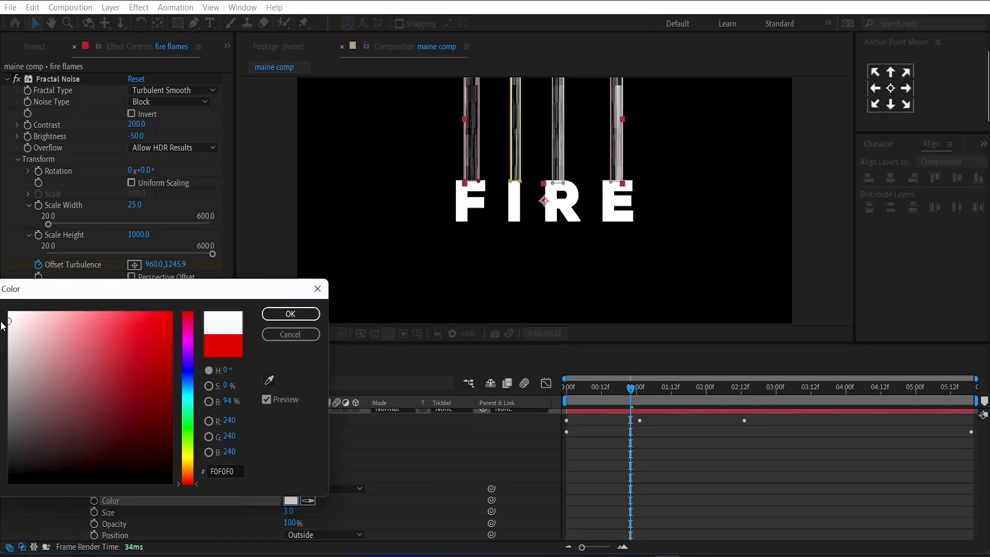
{"action": "left_click", "coordinate": [291, 314]}
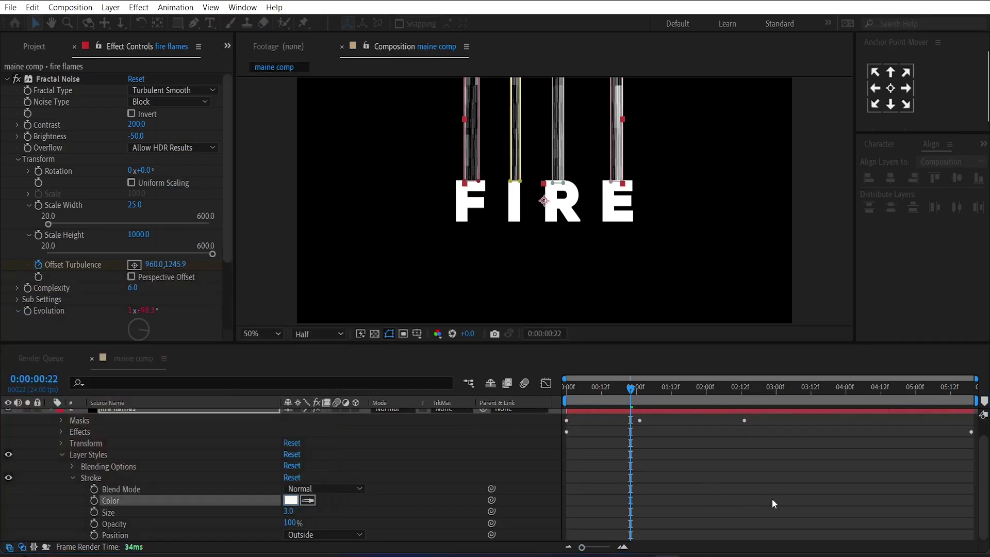
- Fit the whole composition in the viewer and select both layers
{"action": "left_click", "coordinate": [253, 334]}
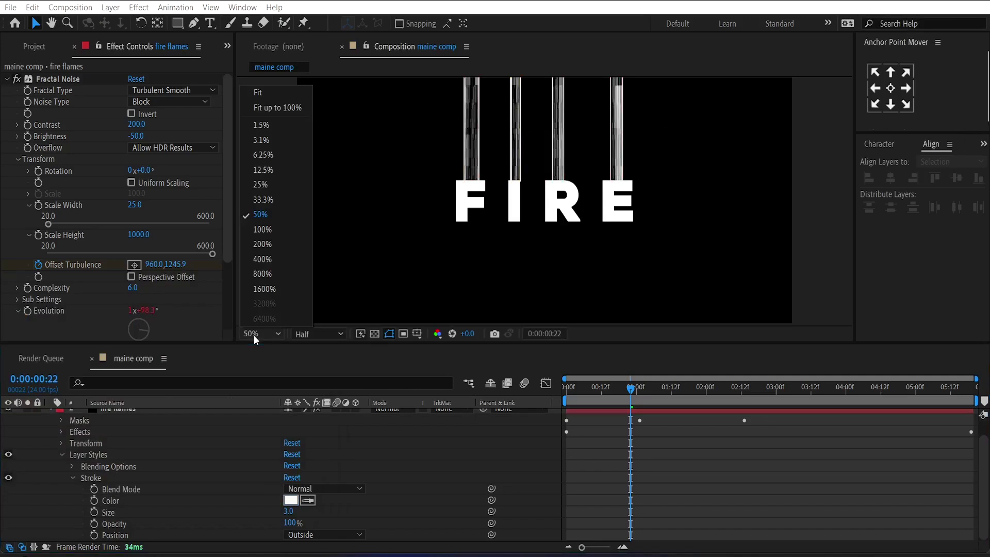
{"action": "left_click", "coordinate": [281, 105]}
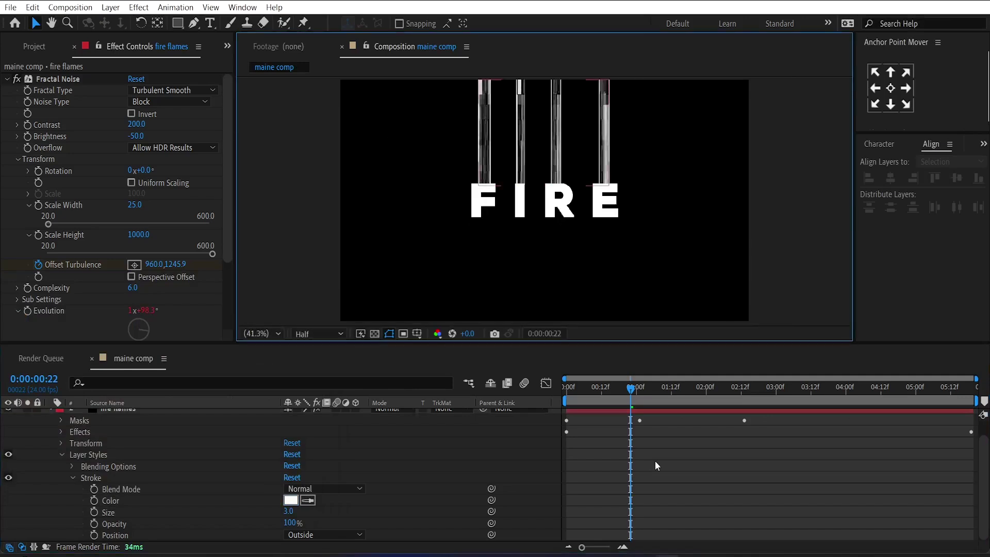
{"action": "scroll", "coordinate": [655, 460], "scroll_direction": "up", "scroll_amount": 1}
{"action": "key", "text": "ctrl+a"}
- Apply Turbulent Displace to the fire flames layer via an Effects & Presets search for 'turbu'
{"action": "key", "text": "ctrl+grave"}
{"action": "left_click", "coordinate": [603, 461]}
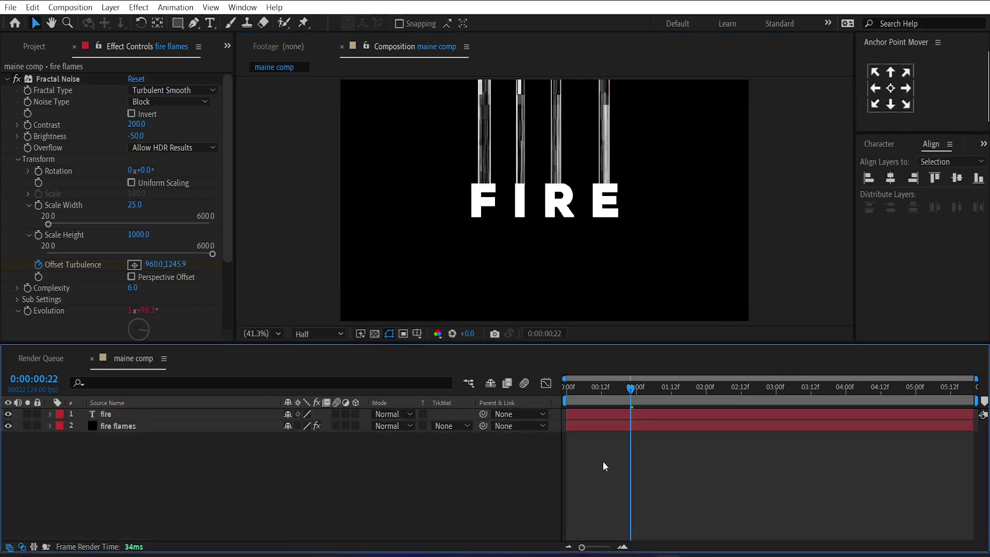
{"action": "left_click", "coordinate": [599, 425]}
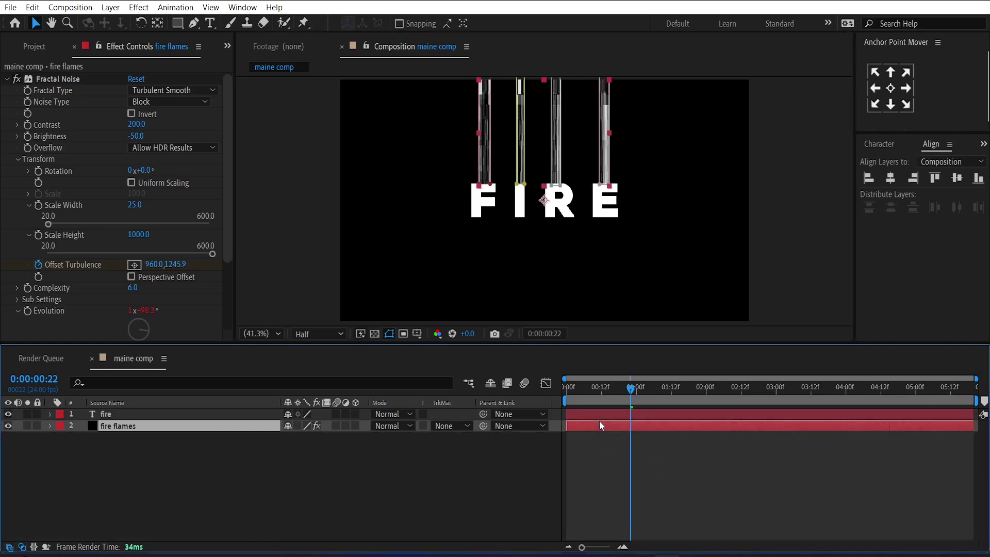
{"action": "left_click", "coordinate": [983, 144]}
{"action": "left_click", "coordinate": [941, 205]}
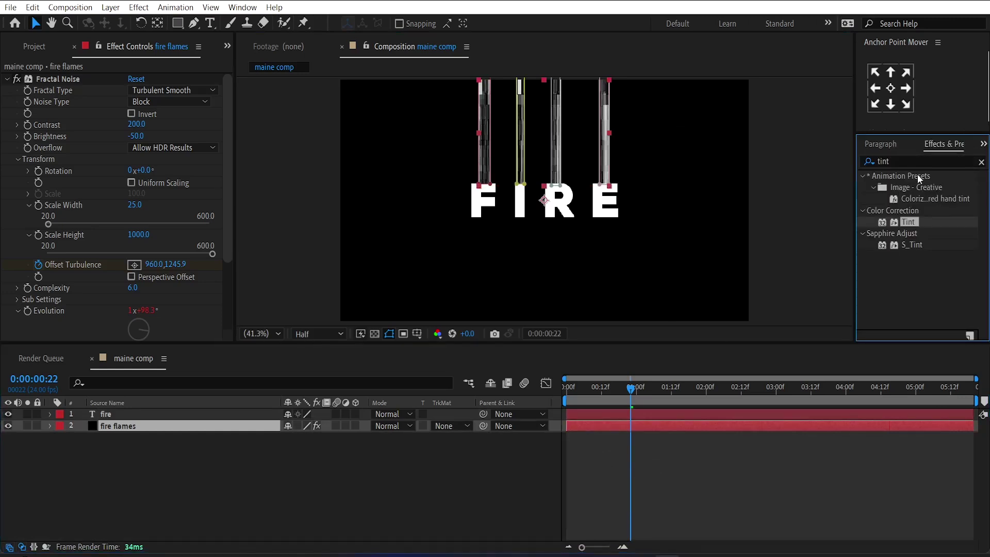
{"action": "left_click", "coordinate": [887, 161]}
{"action": "type", "text": "turbu"}
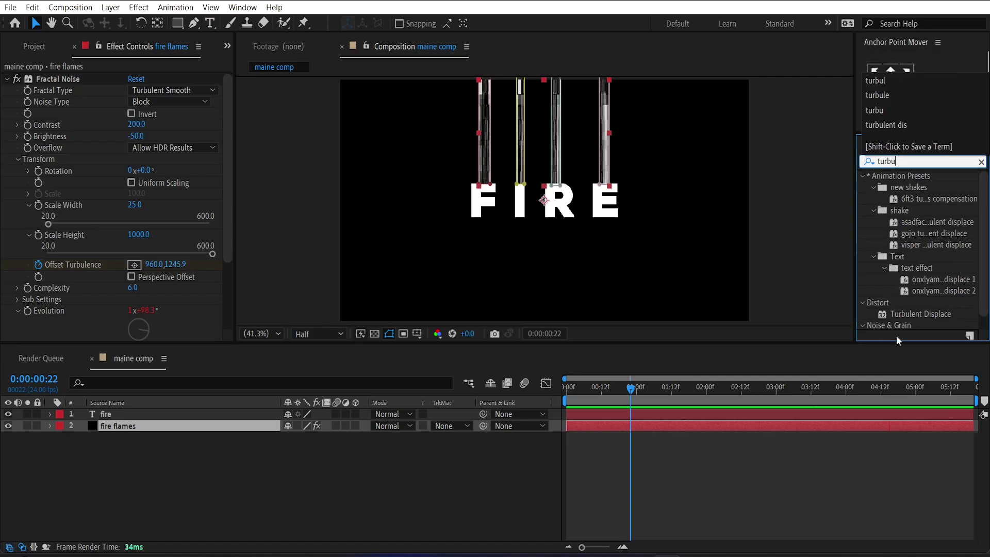
{"action": "double_click", "coordinate": [926, 314]}
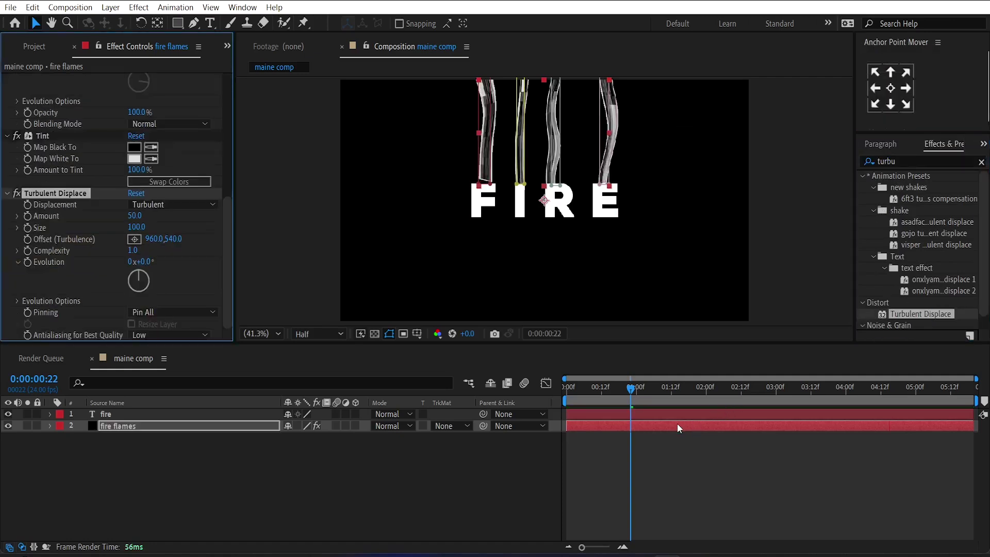
- Set the Turbulent Displace Amount to 20 and Size to 30
{"action": "left_click", "coordinate": [135, 216]}
{"action": "type", "text": "20"}
{"action": "key", "text": "Return"}
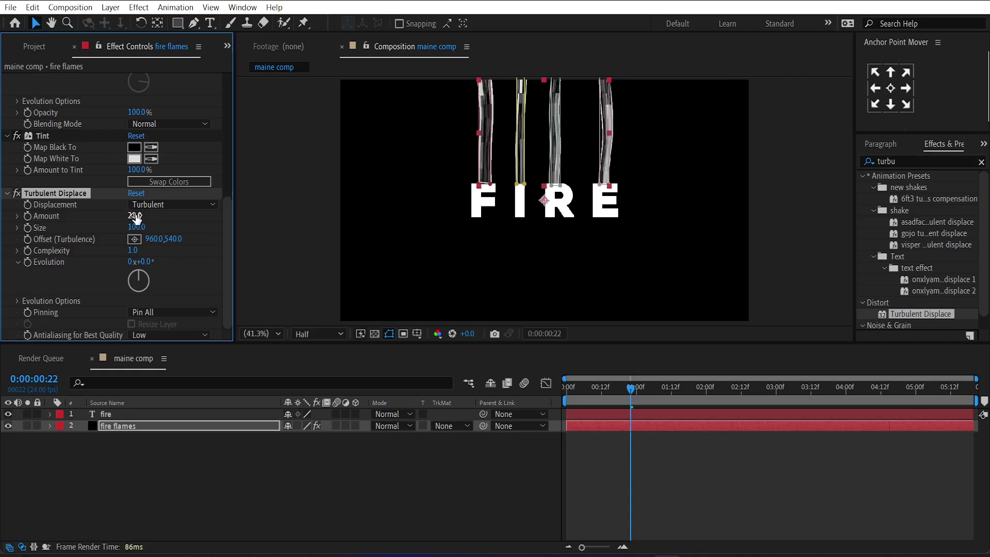
{"action": "left_click", "coordinate": [136, 227]}
{"action": "type", "text": "30"}
{"action": "key", "text": "Return"}
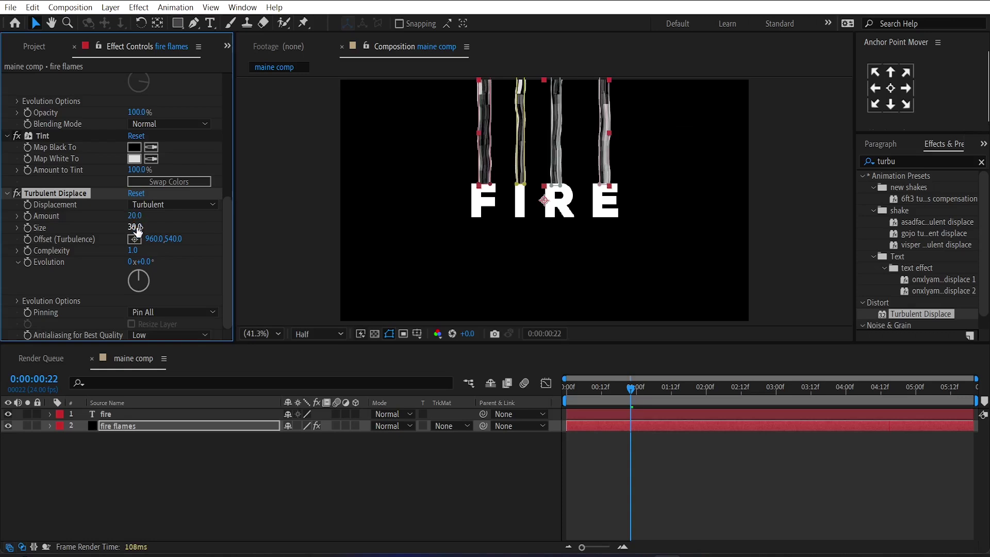
- Add a wiggle(10,100) expression to the Turbulent Displace Offset (Turbulence)
{"action": "left_click", "coordinate": [584, 397]}
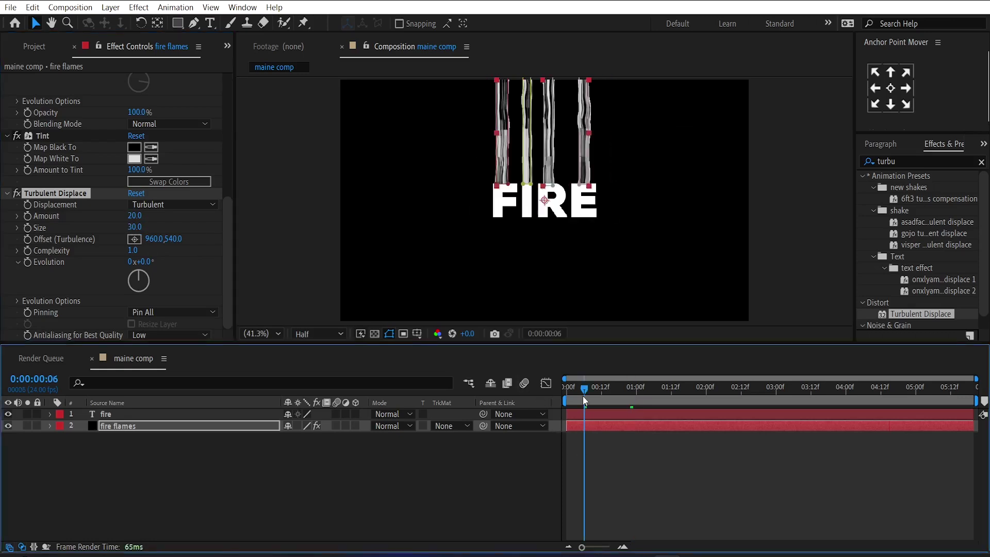
{"action": "left_click", "coordinate": [27, 239], "text": "alt"}
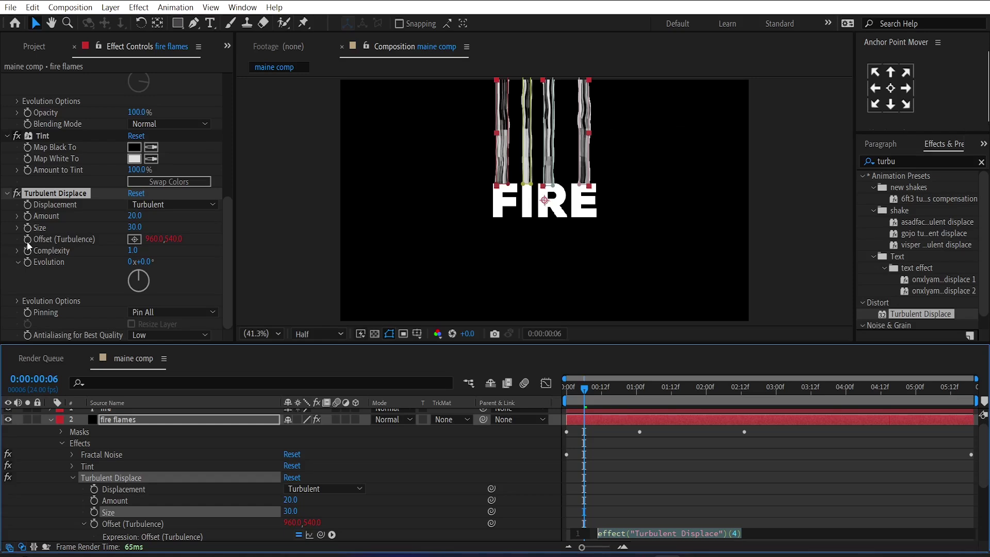
{"action": "type", "text": "wigg"}
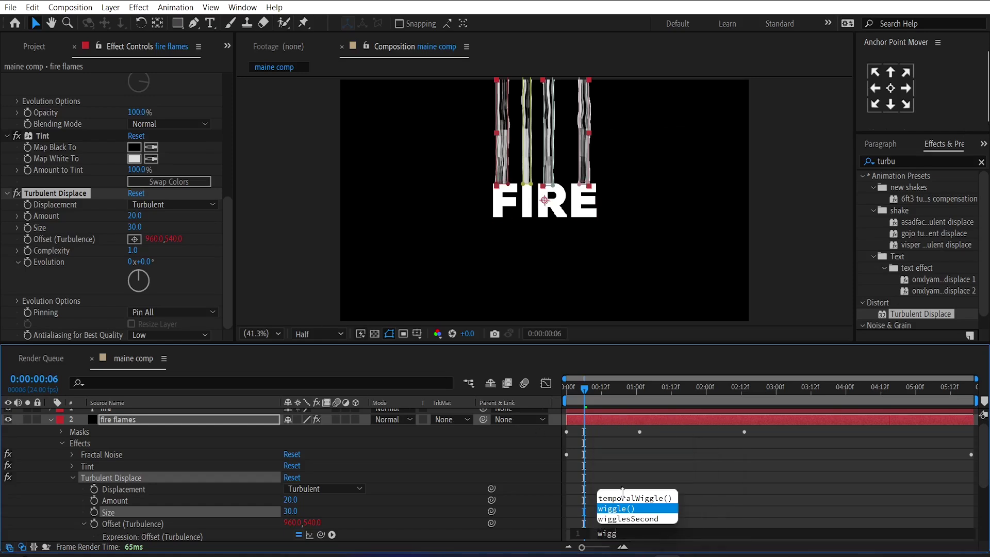
{"action": "left_click", "coordinate": [629, 508]}
{"action": "type", "text": "10"}
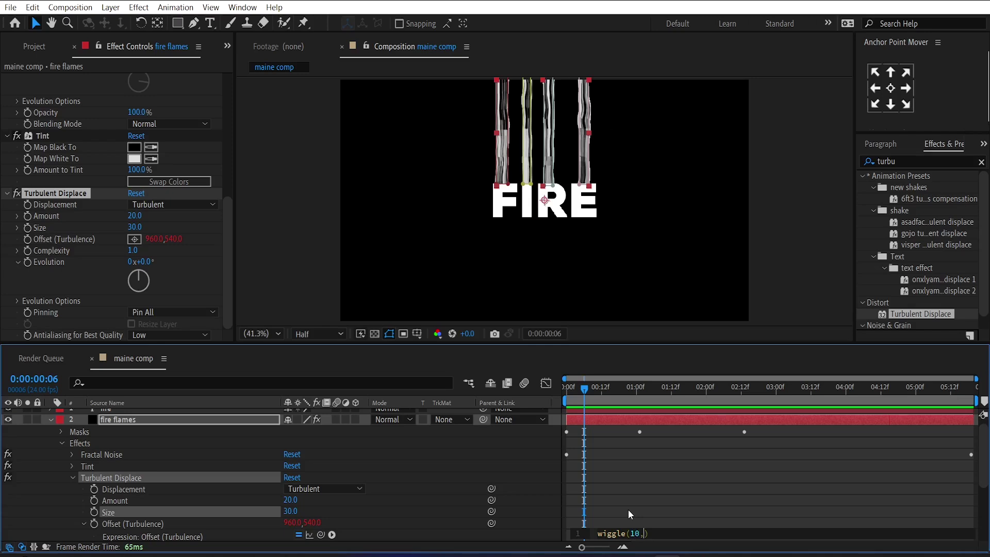
{"action": "type", "text": ",100"}
- Preview the wavering flames from the start, then collapse properties and select only fire flames
{"action": "left_click_drag", "start_coordinate": [595, 395], "coordinate": [566, 404]}
{"action": "key", "text": "space"}
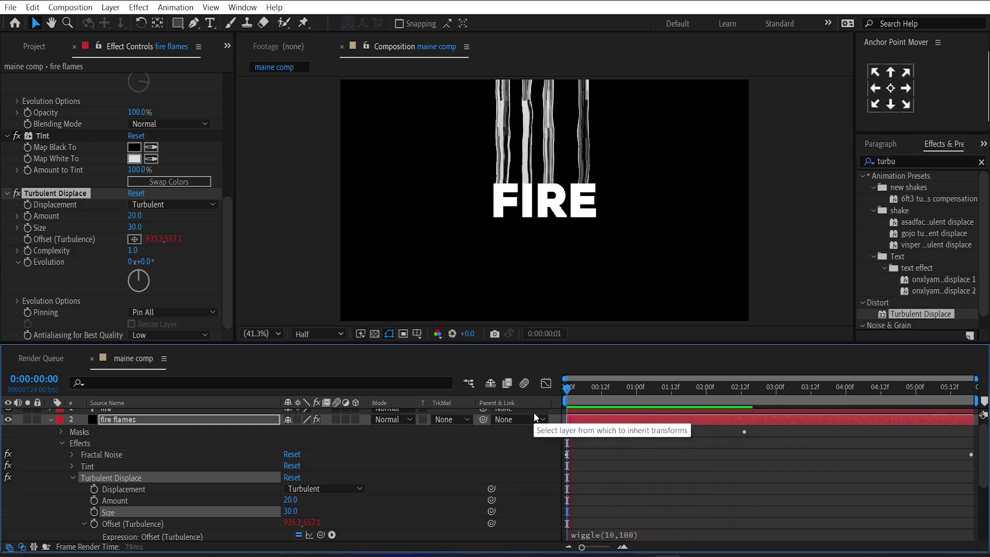
{"action": "left_click_drag", "start_coordinate": [608, 395], "coordinate": [591, 401]}
{"action": "key", "text": "ctrl+a"}
{"action": "key", "text": "u"}
{"action": "key", "text": "u"}
{"action": "left_click", "coordinate": [416, 487]}
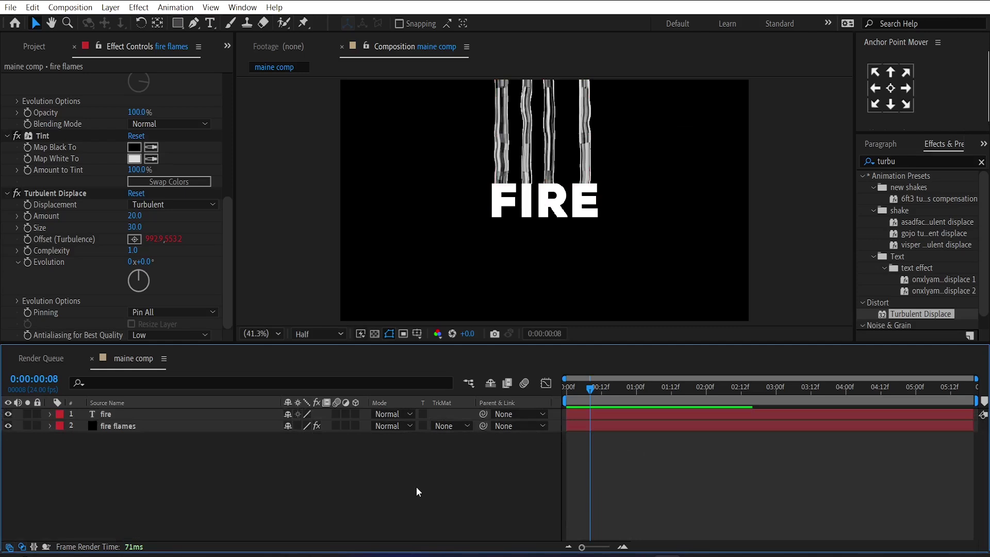
{"action": "left_click", "coordinate": [594, 427]}
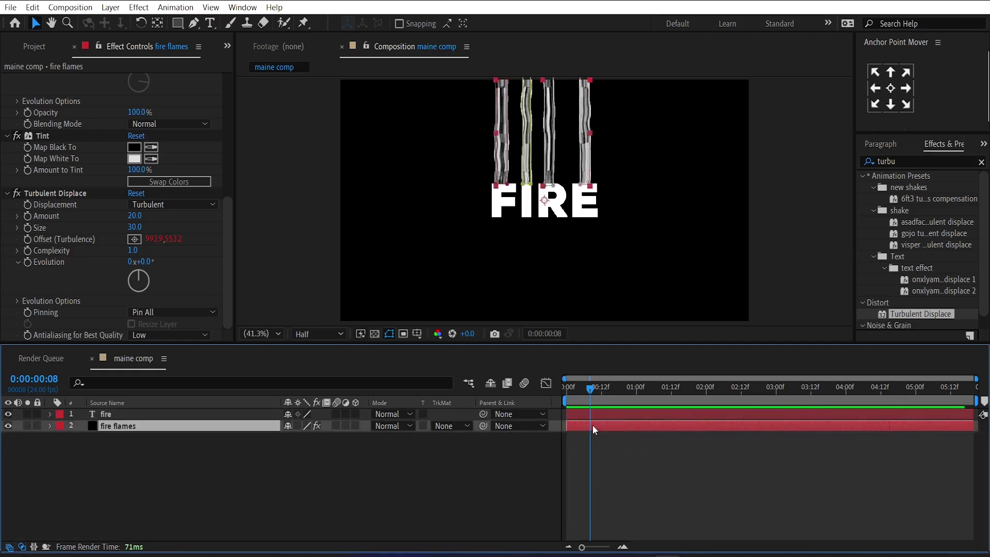
- Precompose the flames layer as 'fire flames' and scrub ahead to 0:00:00:21
{"action": "key", "text": "ctrl+shift+c"}
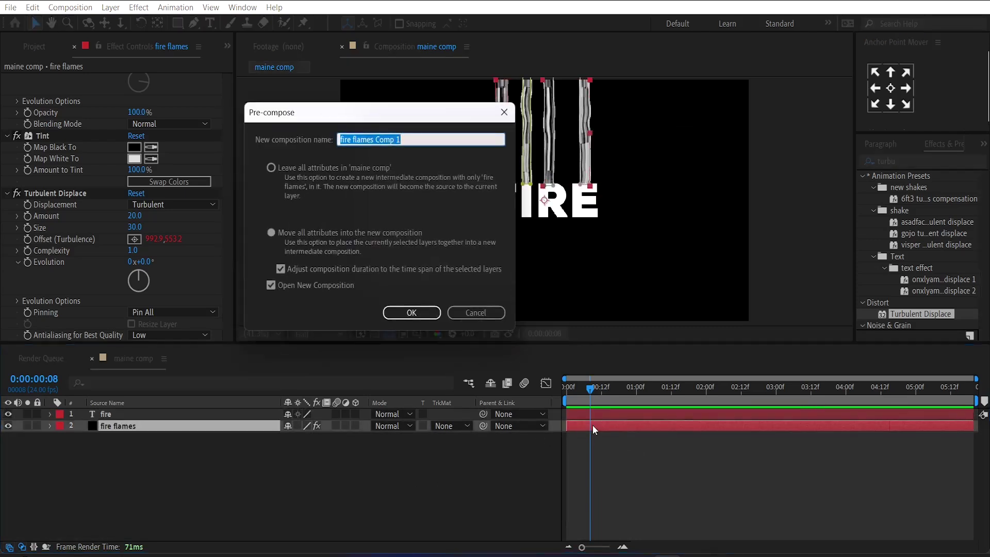
{"action": "type", "text": "fire"}
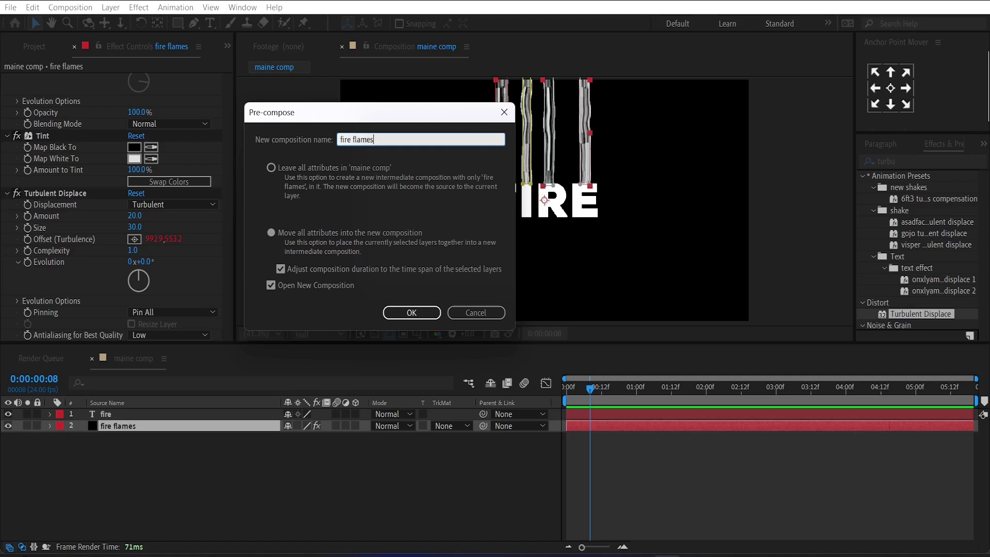
{"action": "left_click", "coordinate": [410, 312]}
{"action": "left_click_drag", "start_coordinate": [577, 393], "coordinate": [628, 392]}
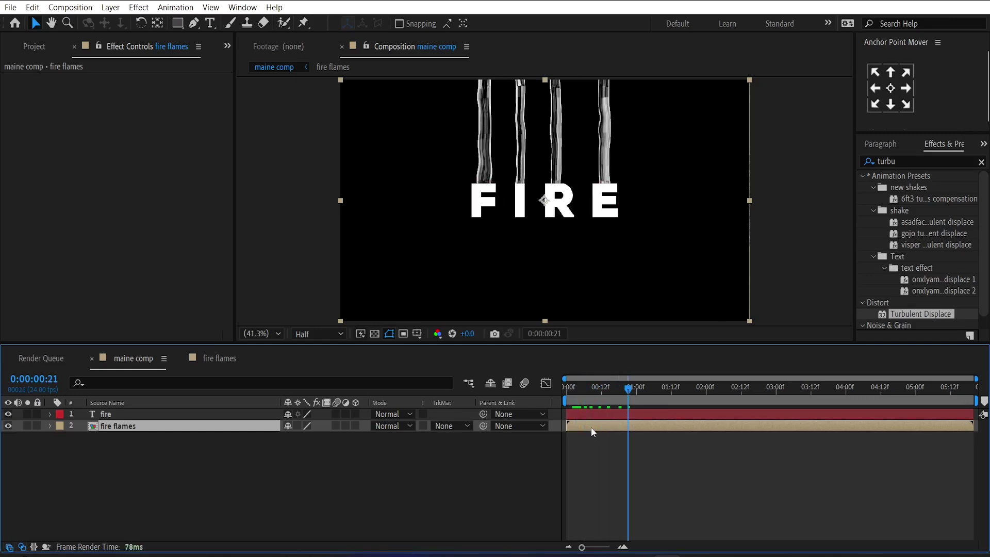
- Apply Tritone to the flames and set its Highlights to light cyan 43D1FF
{"action": "double_click", "coordinate": [912, 161]}
{"action": "type", "text": "trit"}
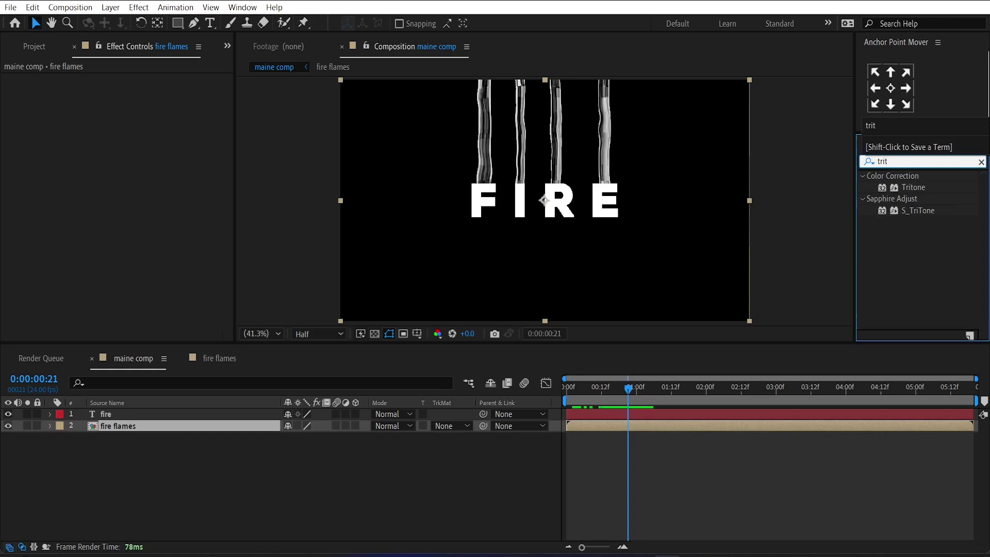
{"action": "double_click", "coordinate": [915, 188]}
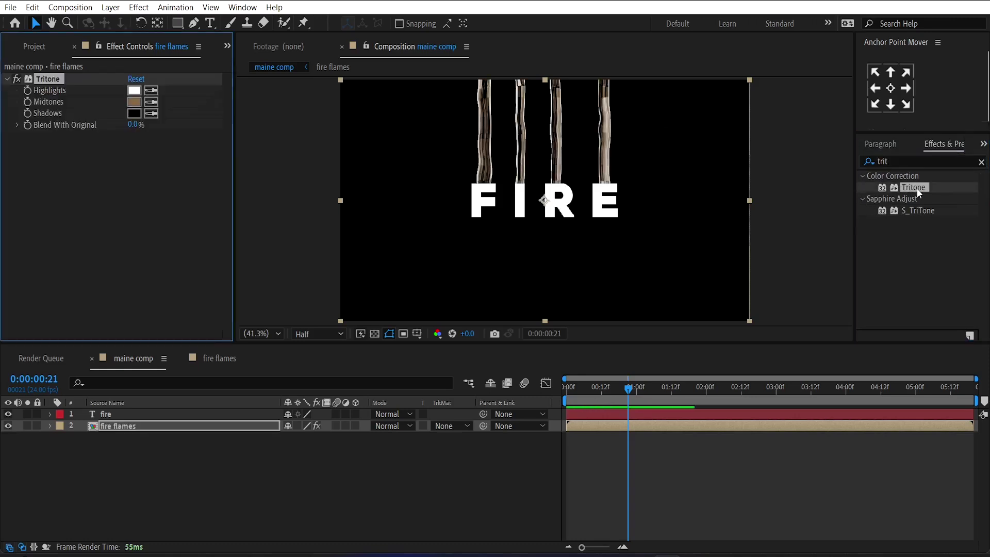
{"action": "left_click", "coordinate": [134, 91]}
{"action": "left_click", "coordinate": [188, 391]}
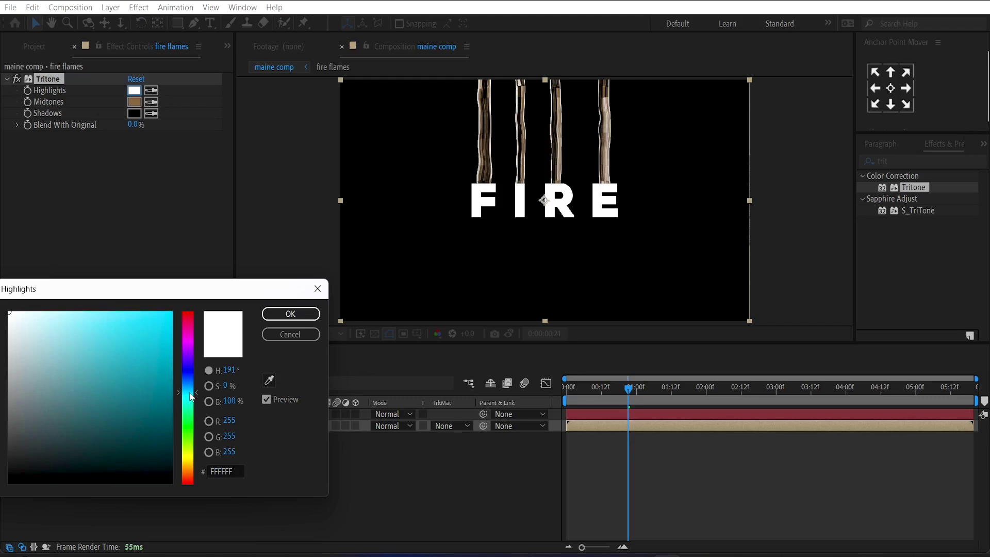
{"action": "left_click_drag", "start_coordinate": [39, 317], "coordinate": [117, 312]}
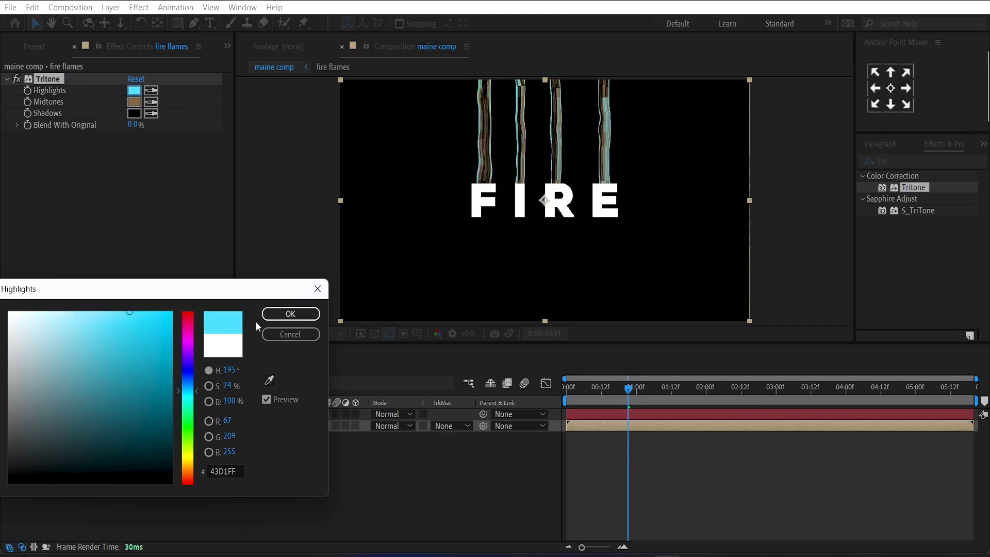
{"action": "left_click", "coordinate": [289, 314]}
- Set the Tritone Midtones to cyan 00A4D3 and the Shadows to dark blue
{"action": "left_click", "coordinate": [134, 101]}
{"action": "left_click_drag", "start_coordinate": [188, 402], "coordinate": [189, 392]}
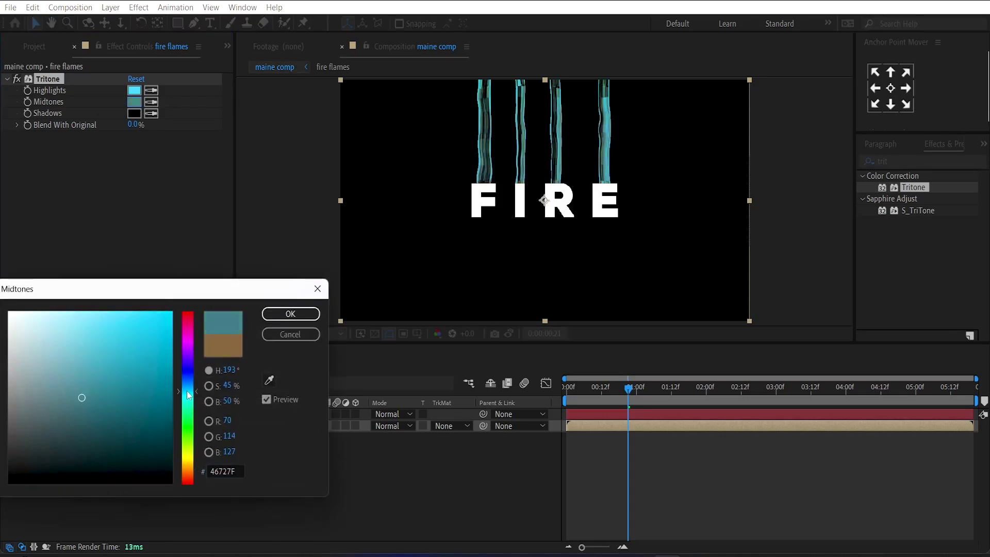
{"action": "left_click", "coordinate": [171, 342]}
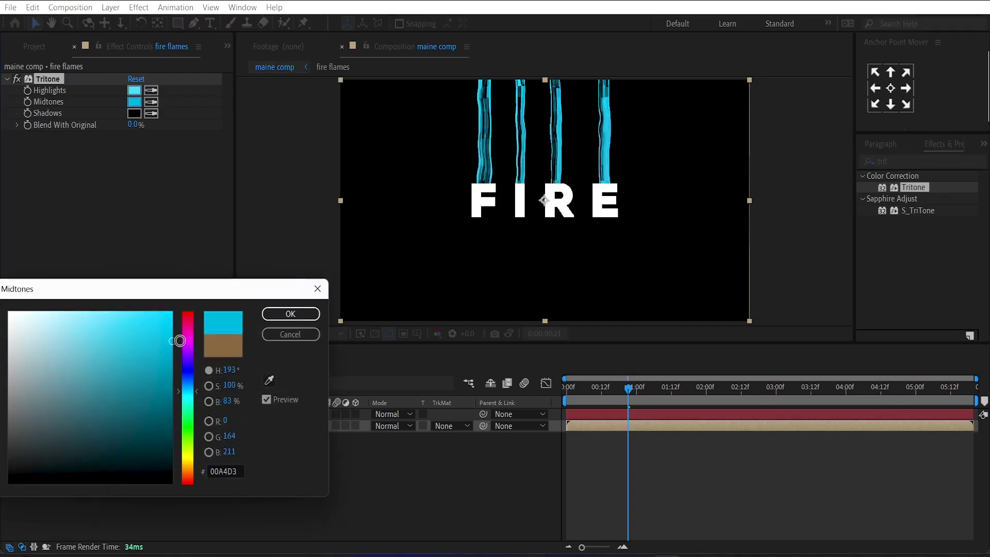
{"action": "left_click", "coordinate": [268, 321]}
{"action": "left_click", "coordinate": [136, 115]}
{"action": "type", "text": "000424"}
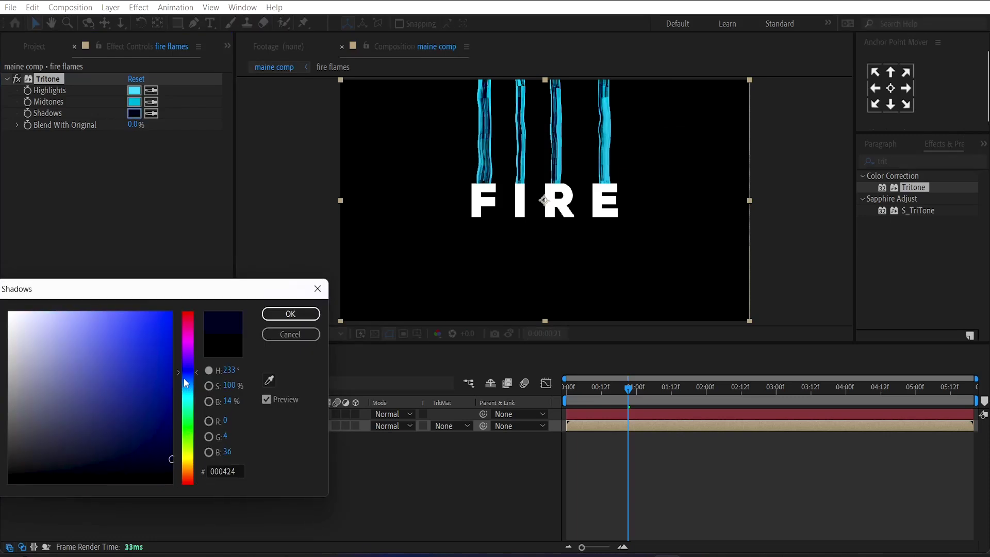
{"action": "left_click", "coordinate": [184, 380]}
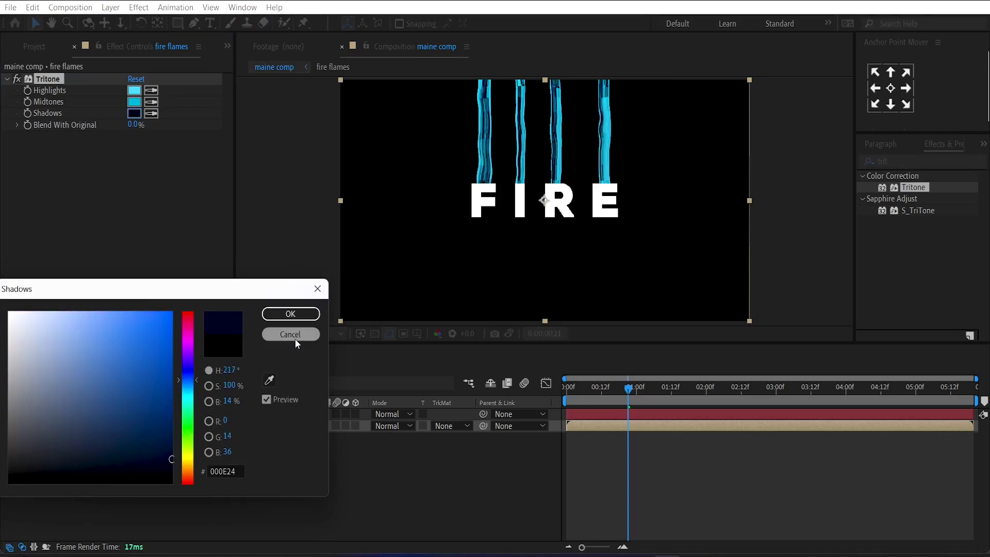
{"action": "left_click", "coordinate": [290, 314]}
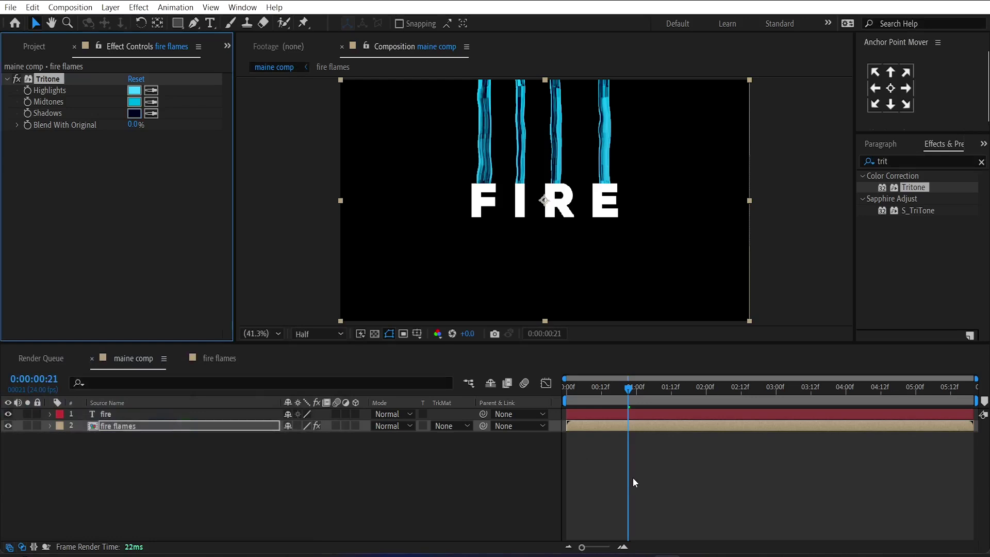
- Duplicate the fire text layer
{"action": "left_click", "coordinate": [602, 468]}
{"action": "left_click", "coordinate": [590, 414]}
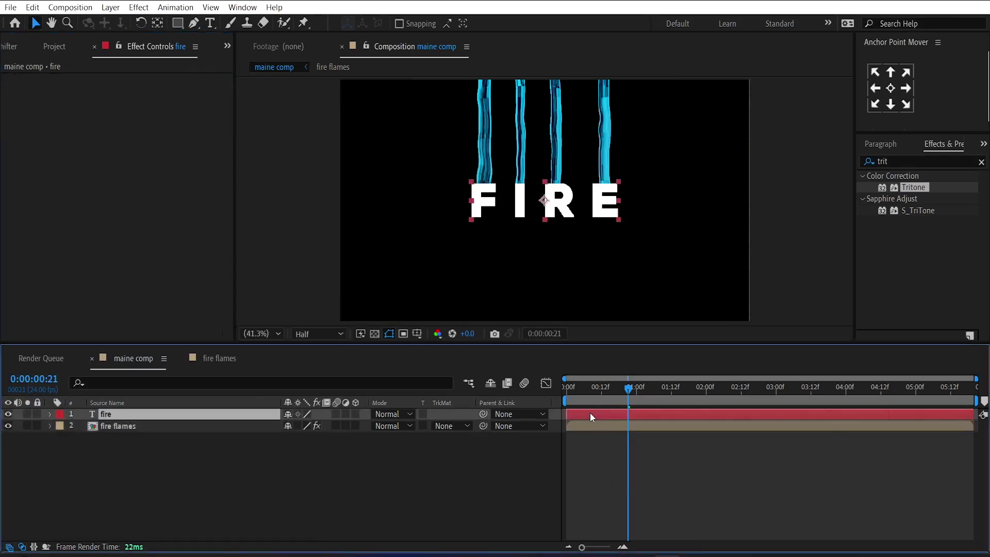
{"action": "key", "text": "ctrl+d"}
- Swap the original fire text's fill and stroke, then eyedrop the flames' cyan for the stroke
{"action": "left_click", "coordinate": [606, 428]}
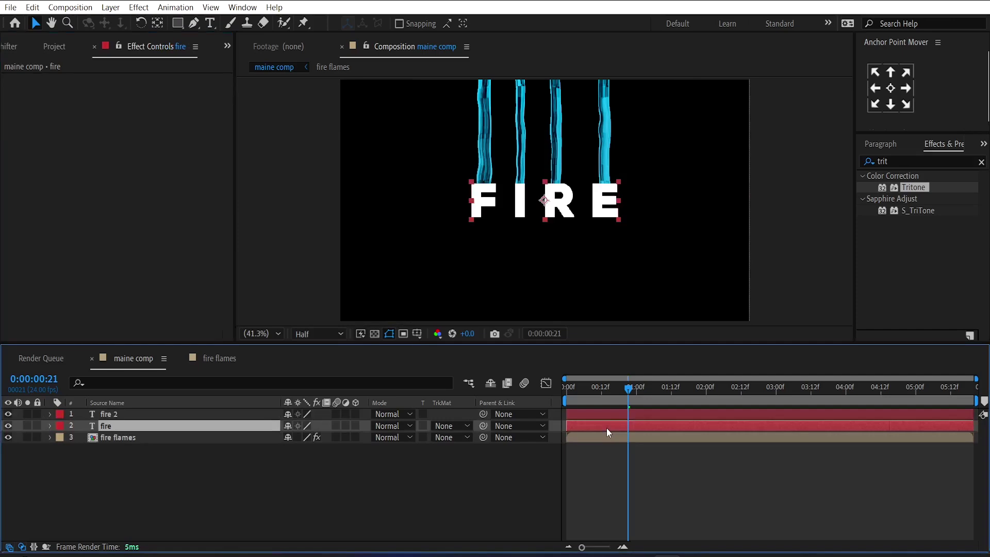
{"action": "left_click", "coordinate": [984, 144]}
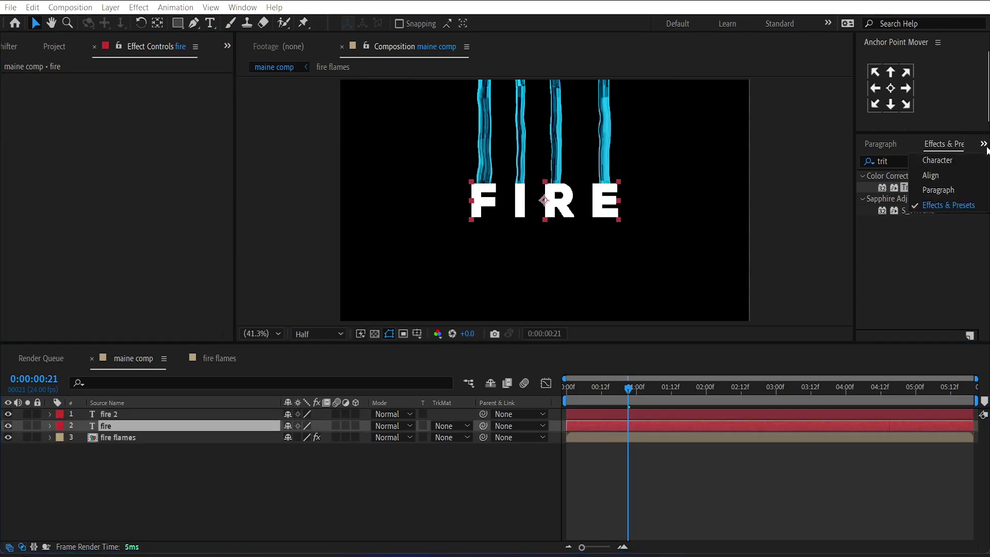
{"action": "left_click", "coordinate": [939, 161]}
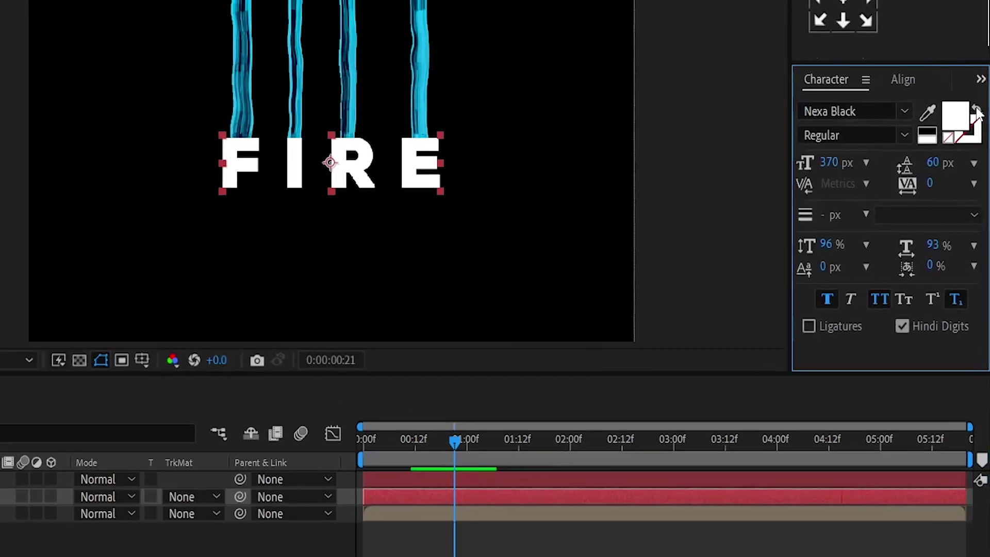
{"action": "left_click", "coordinate": [976, 111]}
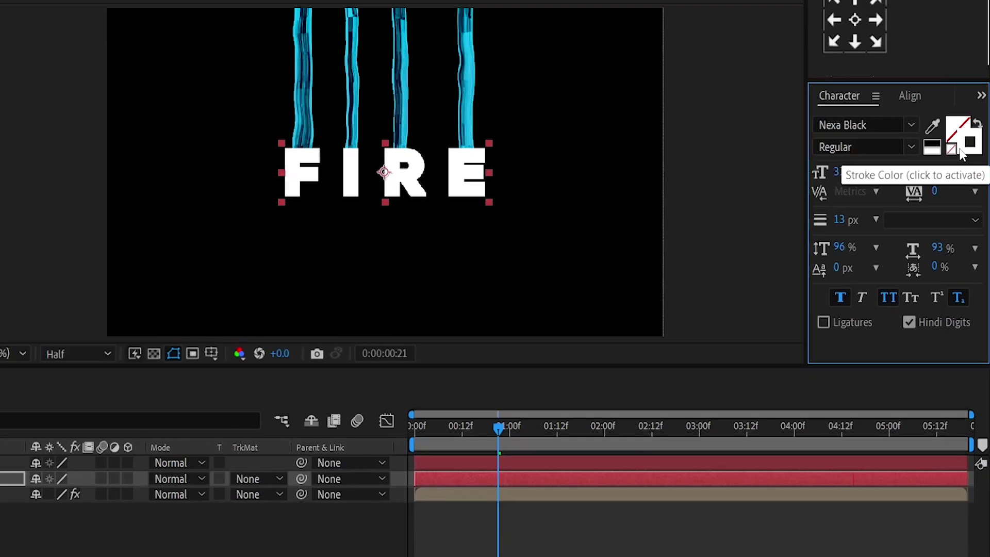
{"action": "left_click", "coordinate": [966, 135]}
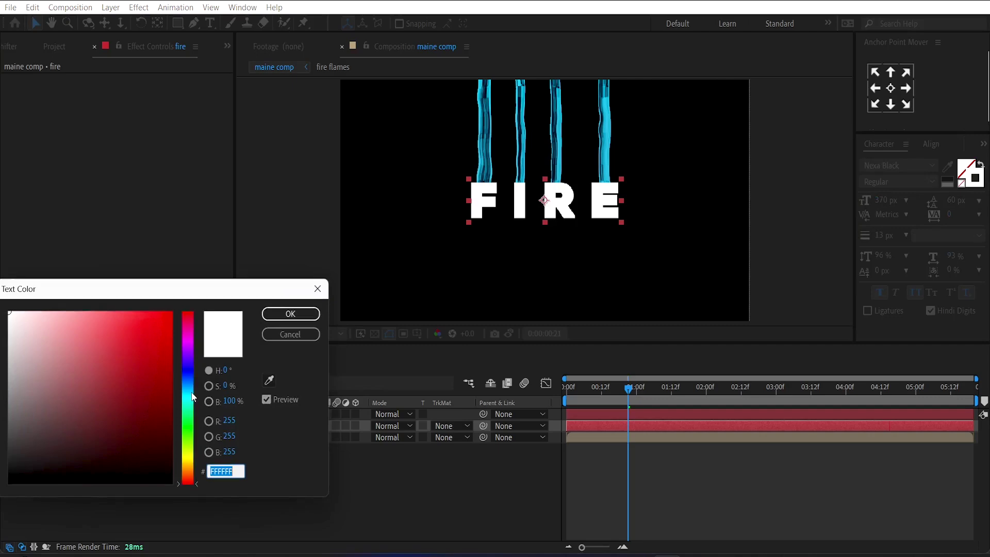
{"action": "key", "text": "ctrl+v"}
{"action": "left_click", "coordinate": [269, 380]}
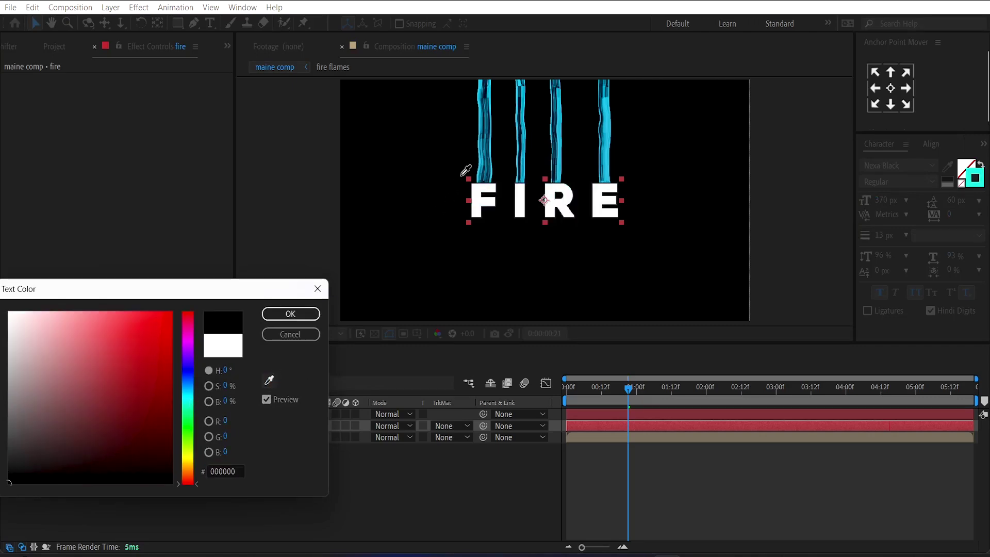
{"action": "left_click", "coordinate": [483, 164]}
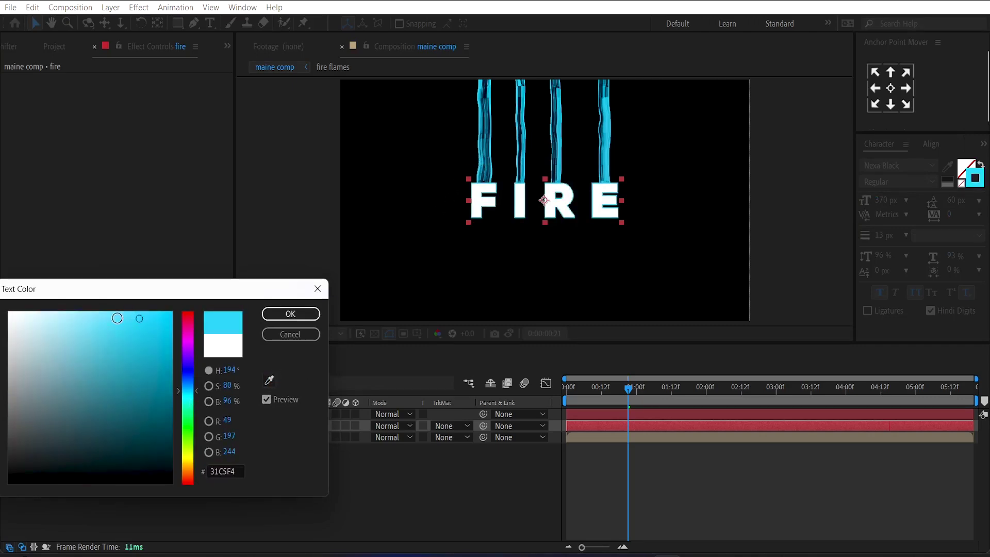
{"action": "left_click", "coordinate": [290, 314]}
- Set the fire 2 text fill colour to dark teal 004F68
{"action": "left_click", "coordinate": [539, 414]}
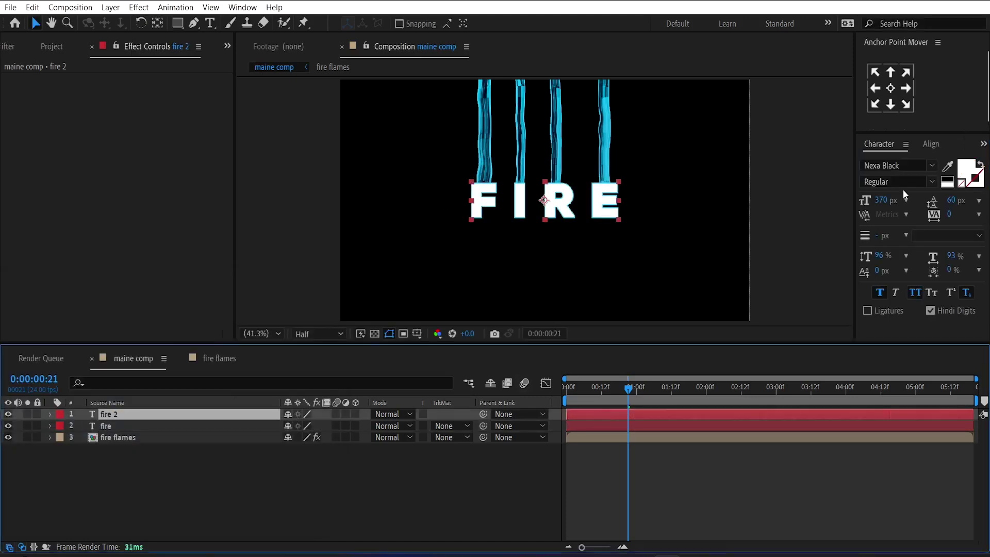
{"action": "left_click", "coordinate": [965, 174]}
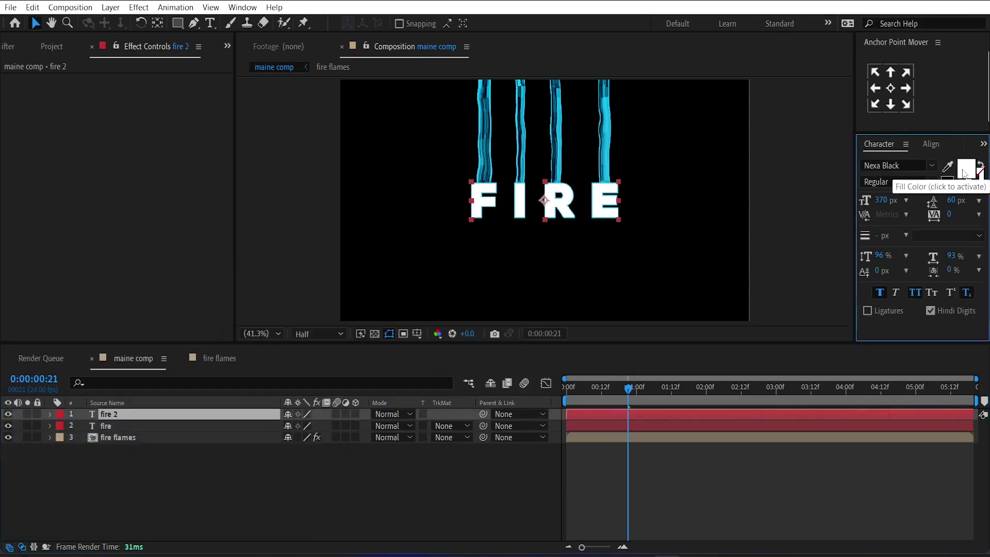
{"action": "left_click", "coordinate": [964, 174]}
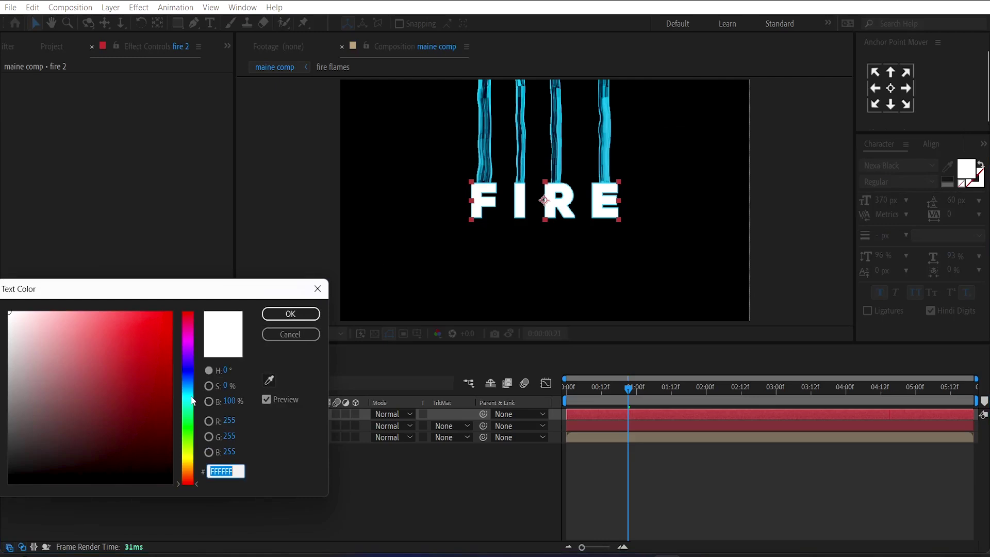
{"action": "left_click_drag", "start_coordinate": [186, 388], "coordinate": [187, 394]}
{"action": "left_click", "coordinate": [175, 413]}
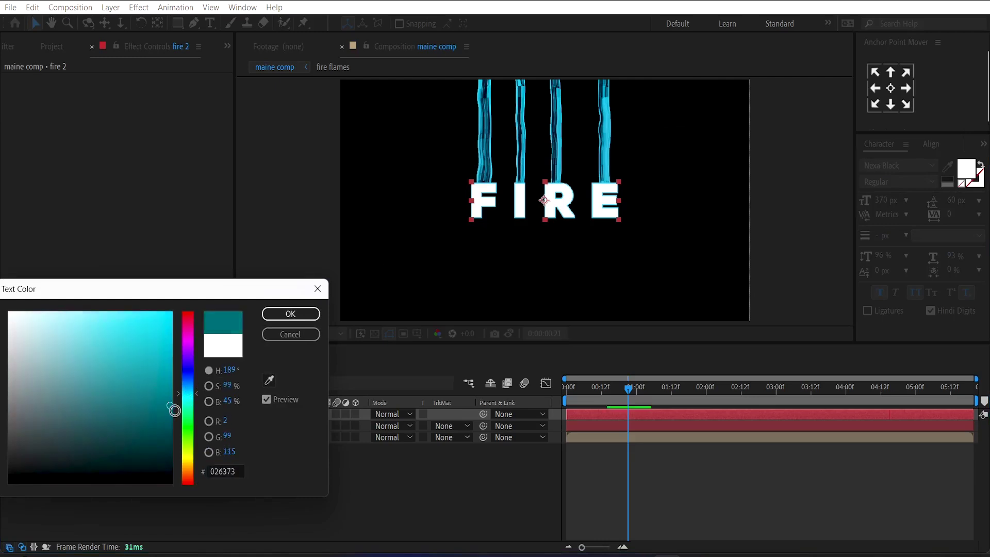
{"action": "left_click_drag", "start_coordinate": [187, 400], "coordinate": [187, 395]}
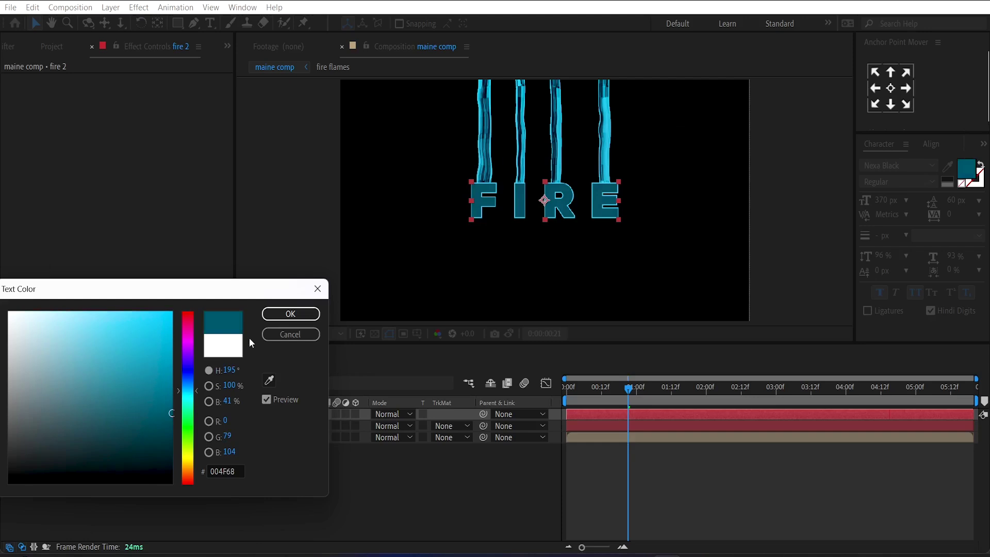
{"action": "left_click", "coordinate": [290, 313]}
- Apply Deep Glow to the fire flames layer via an Effects & Presets search for 'dee'
{"action": "left_click", "coordinate": [592, 437]}
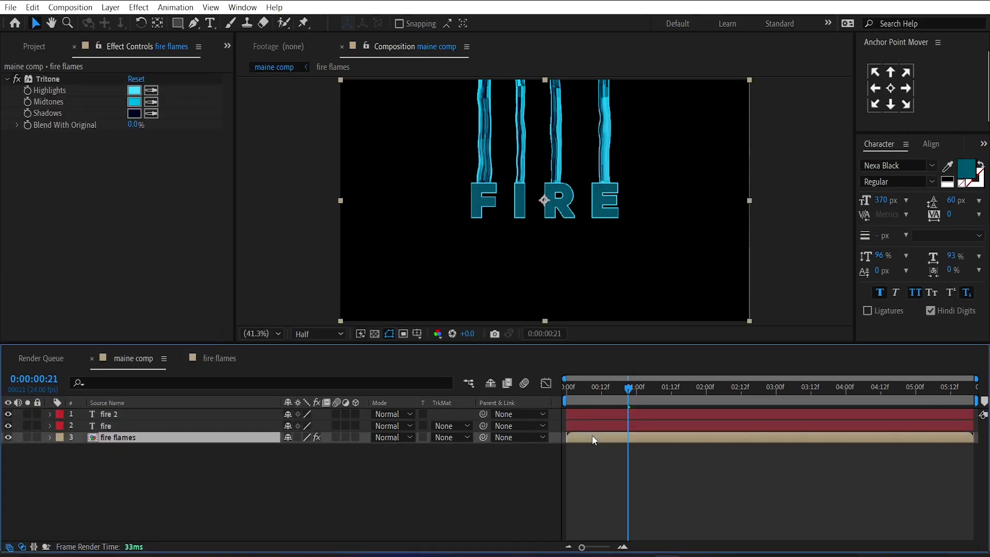
{"action": "left_click", "coordinate": [983, 144]}
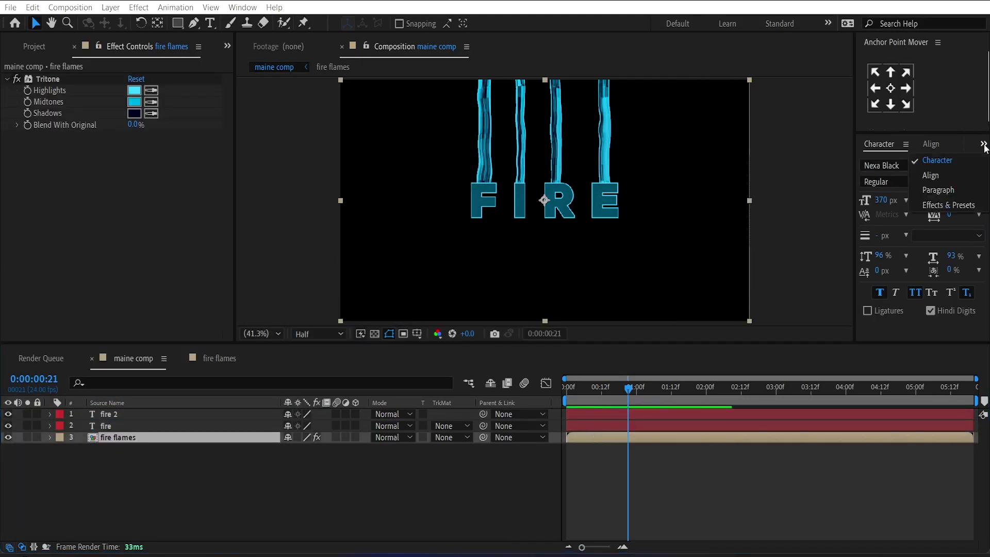
{"action": "left_click", "coordinate": [942, 204]}
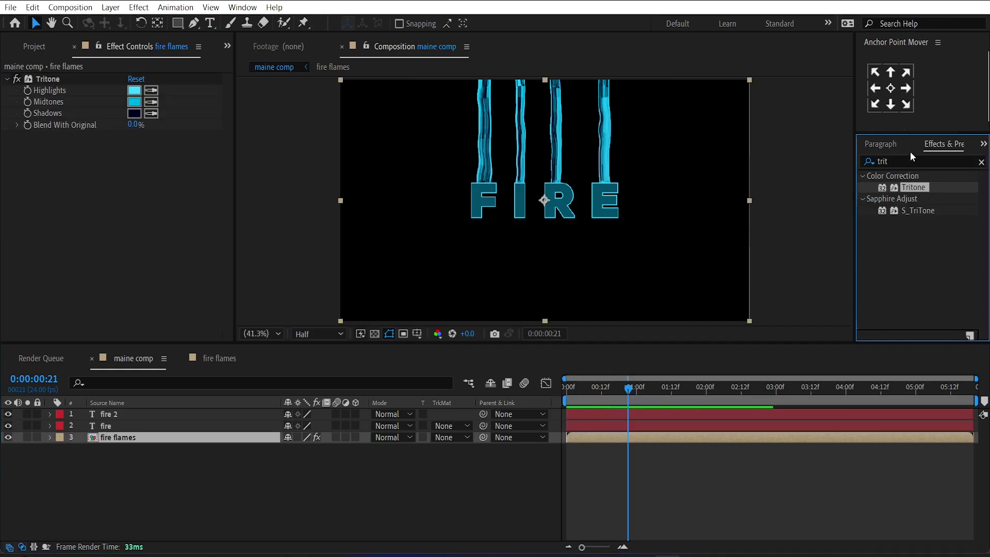
{"action": "left_click", "coordinate": [898, 161]}
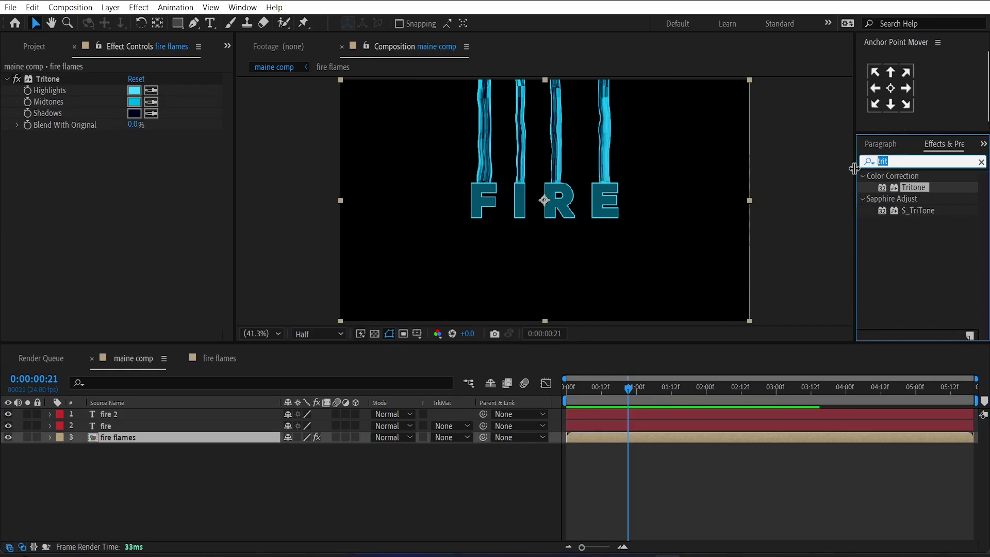
{"action": "type", "text": "dee"}
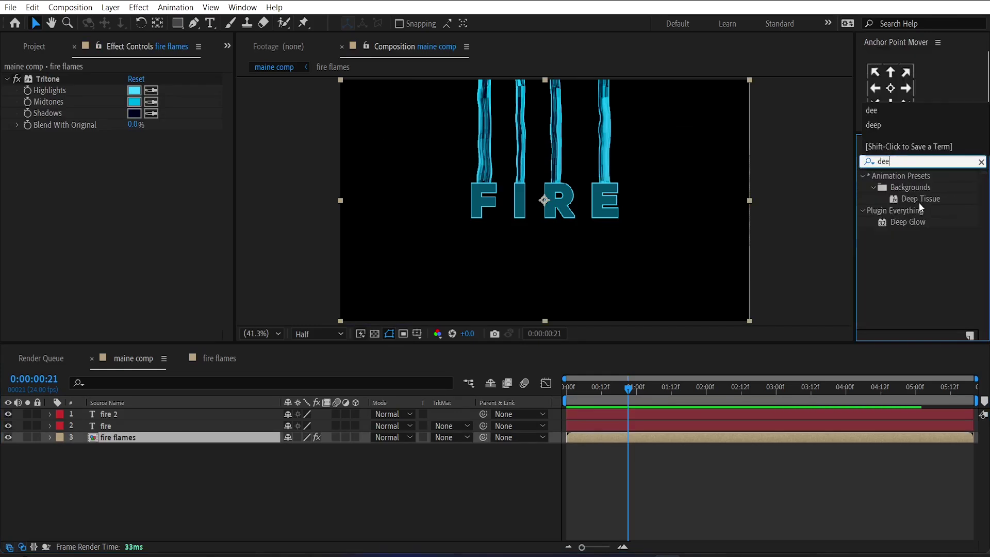
{"action": "left_click", "coordinate": [905, 221]}
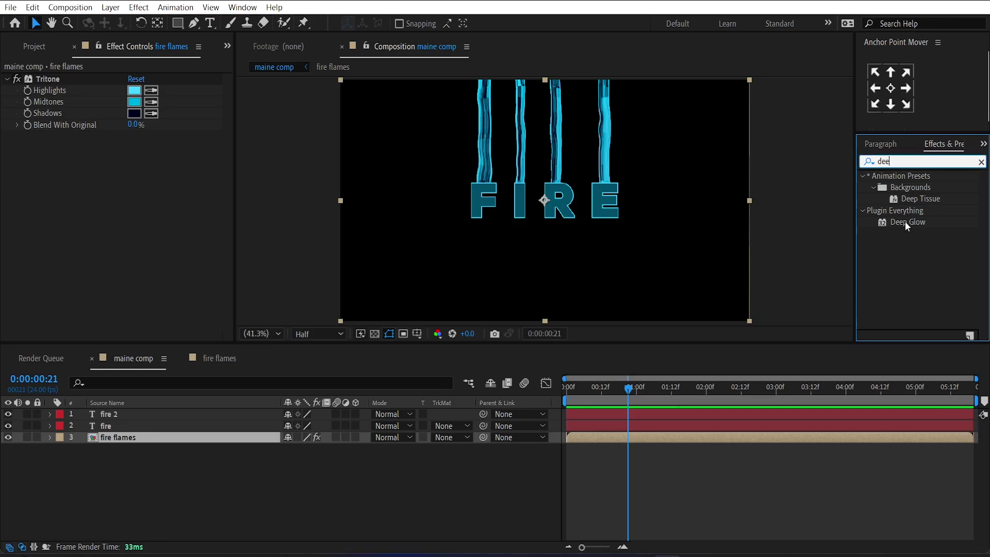
{"action": "left_click", "coordinate": [905, 222]}
{"action": "double_click", "coordinate": [905, 221]}
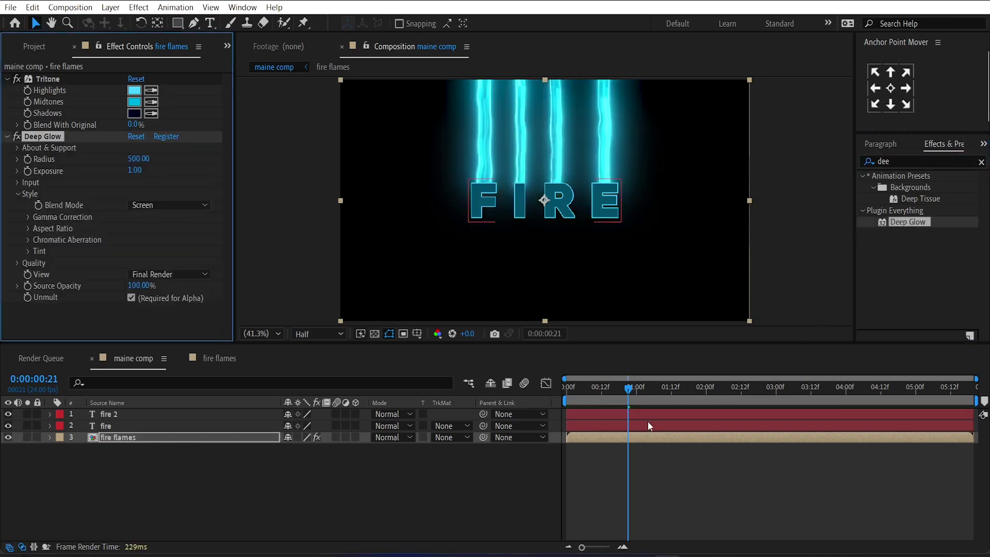
- Drive the Deep Glow Radius with a wiggle(10,50) expression and preview the flicker
{"action": "left_click", "coordinate": [27, 162], "text": "alt"}
{"action": "type", "text": "wigg"}
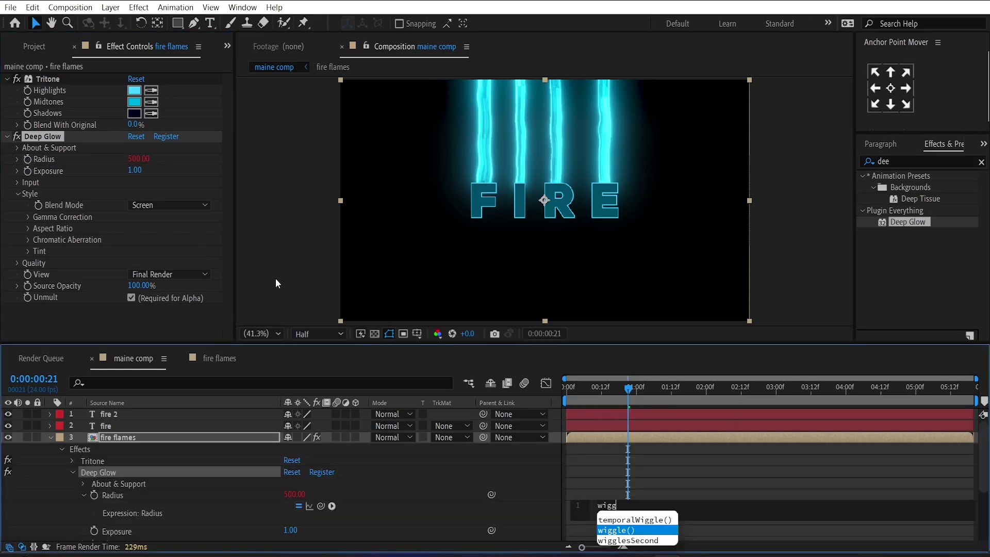
{"action": "left_click", "coordinate": [618, 532]}
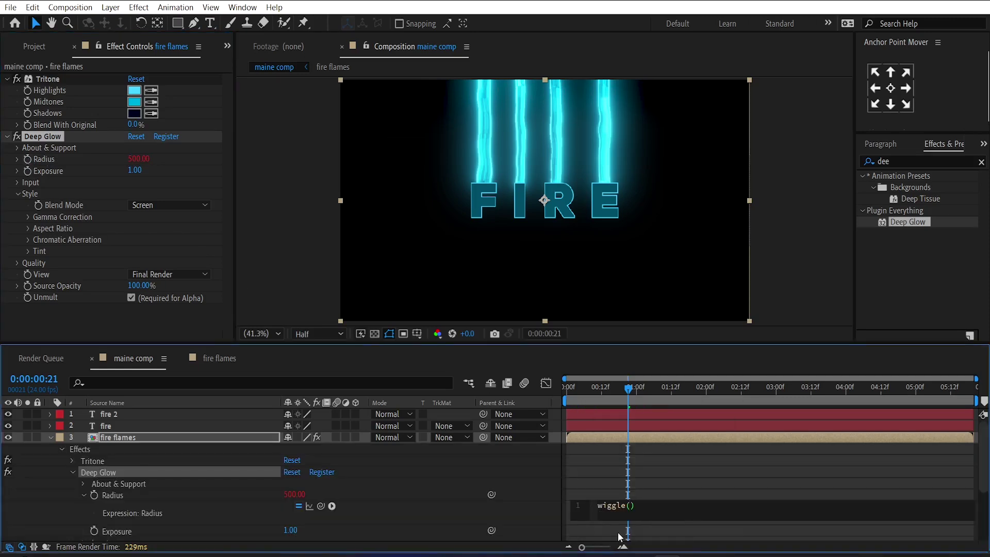
{"action": "type", "text": "10,50"}
{"action": "left_click", "coordinate": [134, 474]}
{"action": "key", "text": "space"}
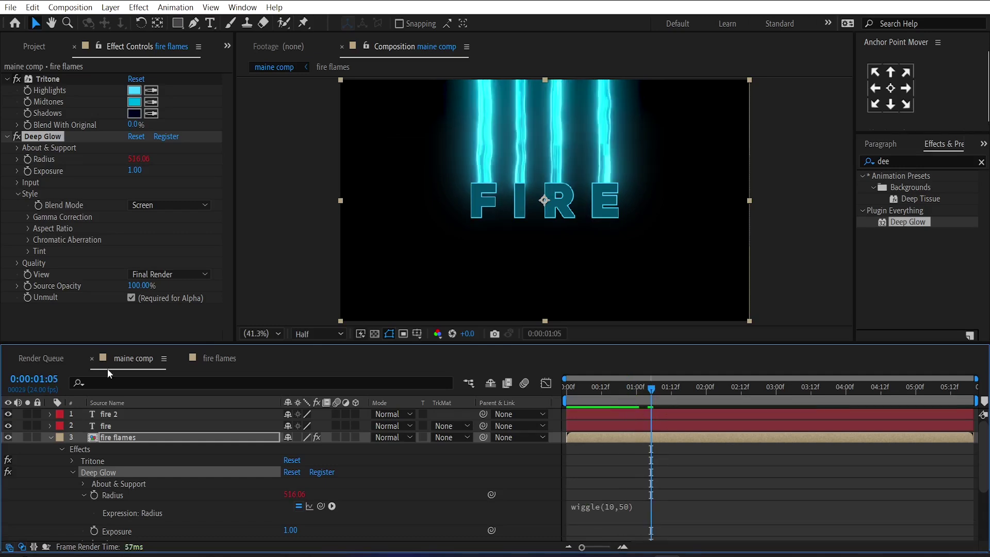
{"action": "left_click", "coordinate": [45, 136]}
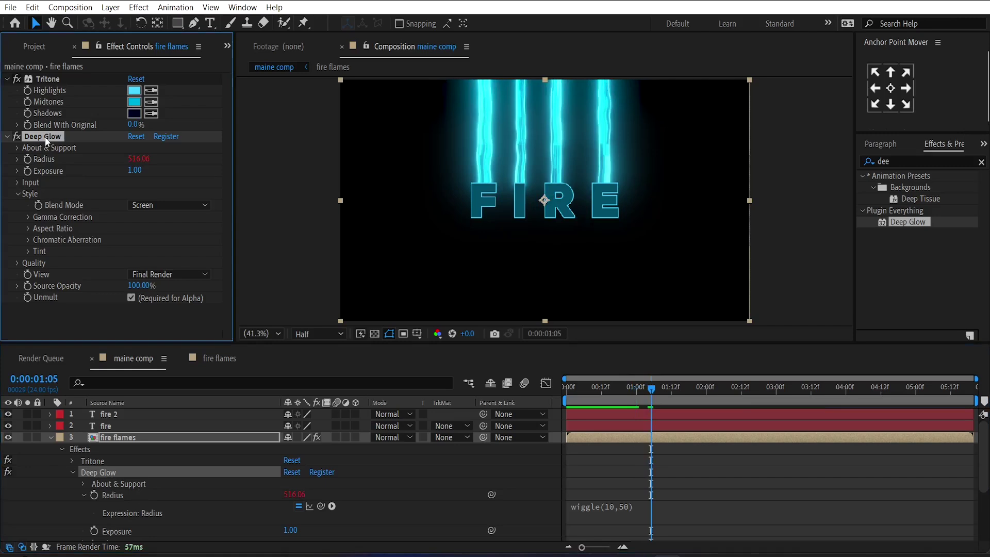
- Paste the copied Deep Glow onto the fire text layer and set its Exposure to 0.50
{"action": "left_click", "coordinate": [112, 426]}
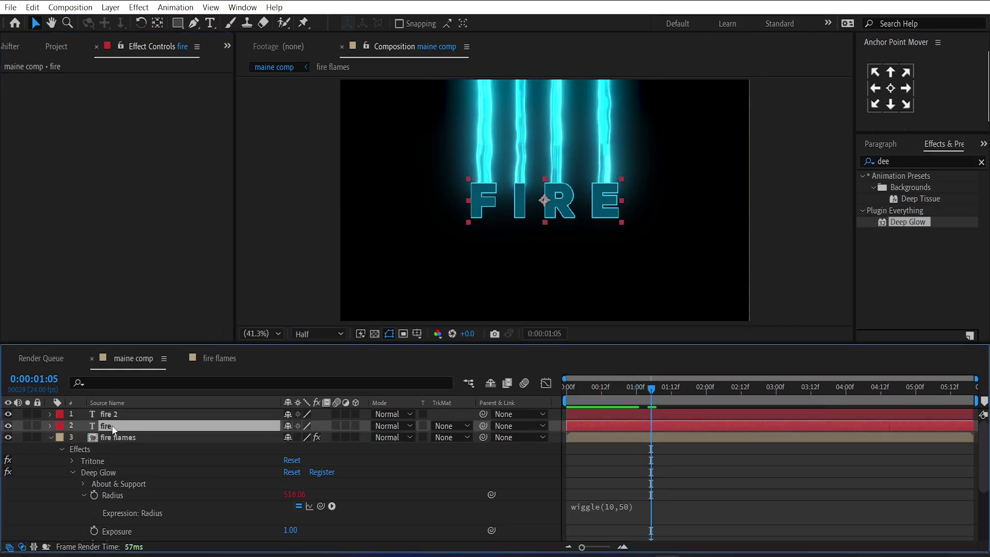
{"action": "key", "text": "ctrl+v"}
{"action": "left_click", "coordinate": [139, 113]}
{"action": "type", "text": "0.7"}
{"action": "type", "text": "0.47"}
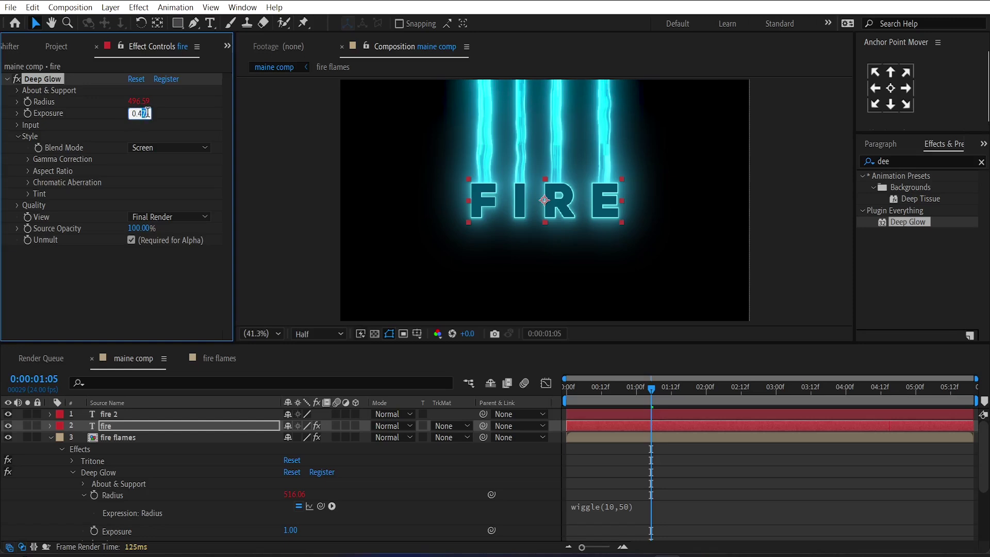
{"action": "left_click_drag", "start_coordinate": [147, 112], "coordinate": [140, 113]}
{"action": "type", "text": "50"}
{"action": "key", "text": "Return"}
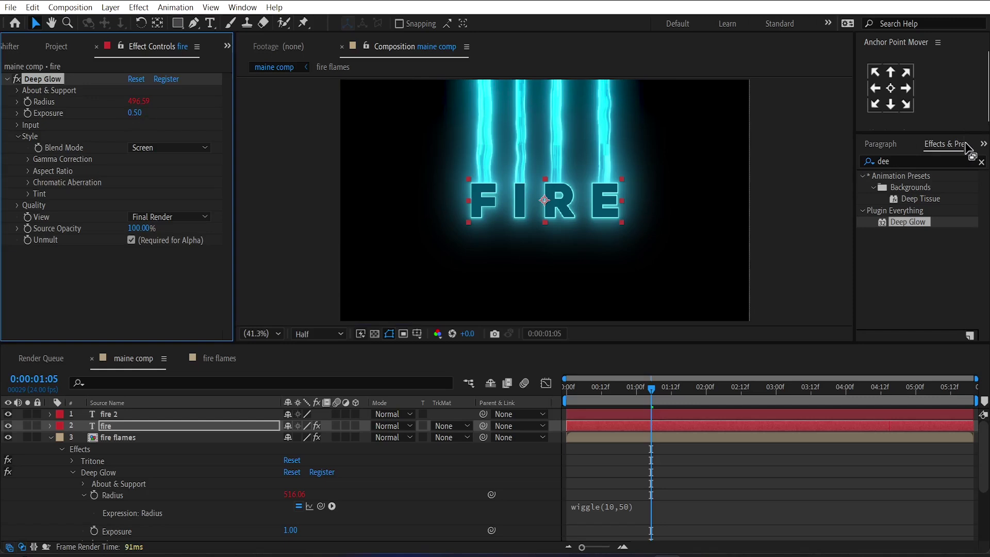
- Change the fire text's stroke colour in the Character panel to saturated cyan 00A8D9
{"action": "left_click", "coordinate": [983, 144]}
{"action": "left_click", "coordinate": [952, 166]}
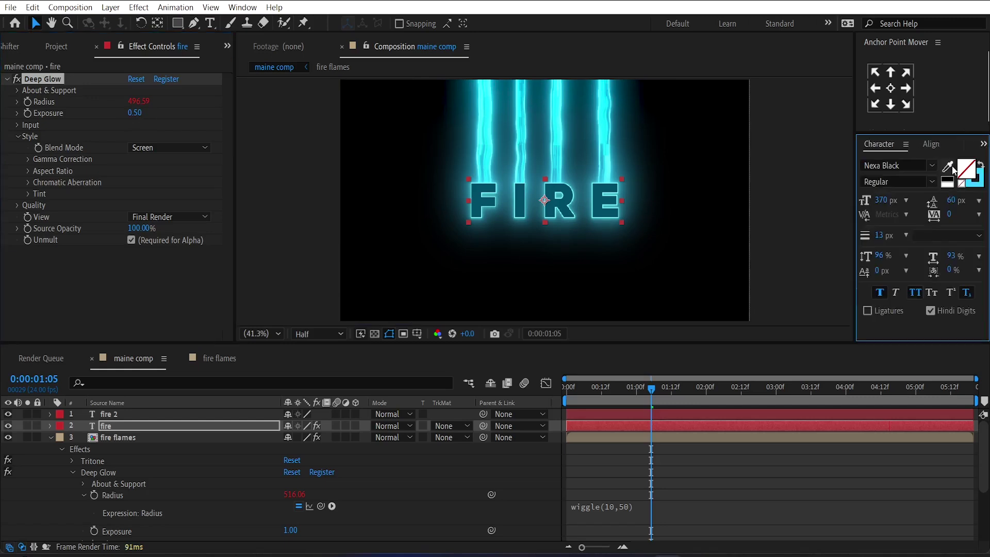
{"action": "left_click", "coordinate": [973, 189]}
{"action": "left_click", "coordinate": [155, 339]}
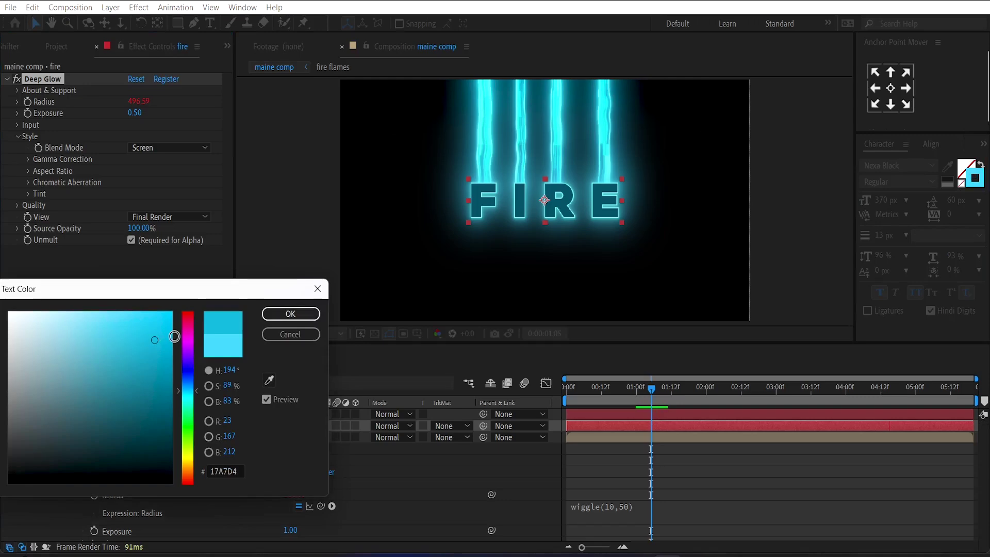
{"action": "left_click", "coordinate": [163, 328]}
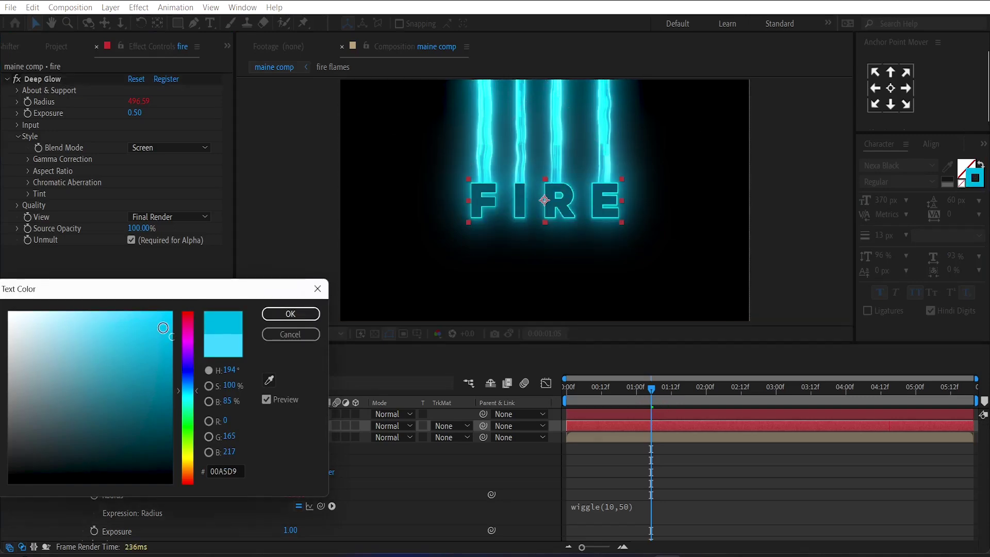
{"action": "left_click", "coordinate": [291, 314]}
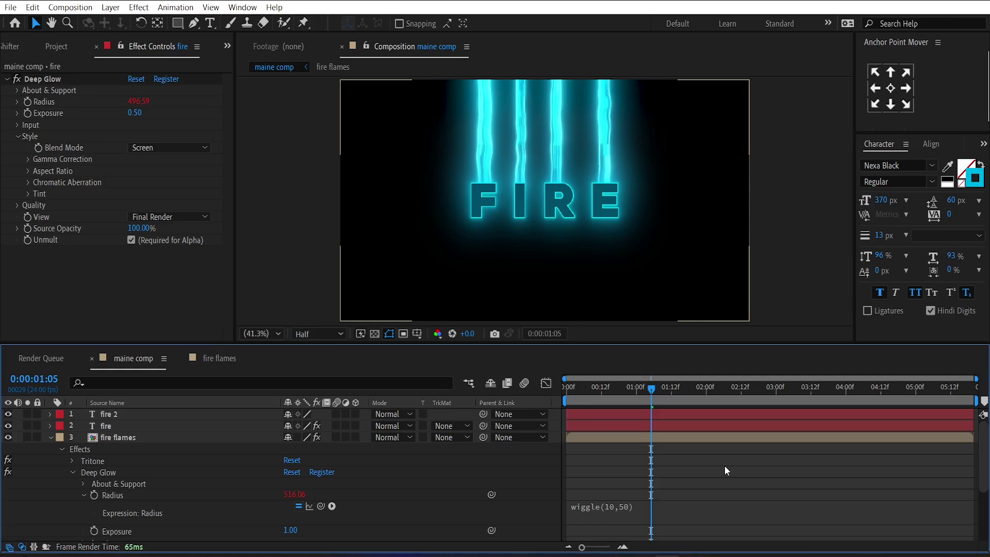
{"action": "key", "text": "ctrl+a"}
- Collapse the layer properties, deselect the layers and preview the animation
{"action": "key", "text": "u"}
{"action": "left_click", "coordinate": [605, 467]}
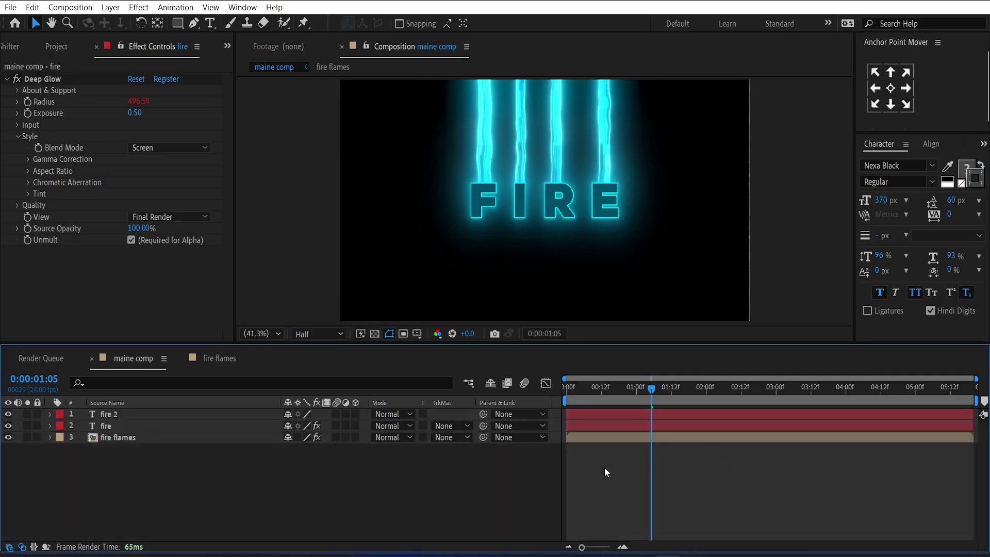
{"action": "key", "text": "space"}
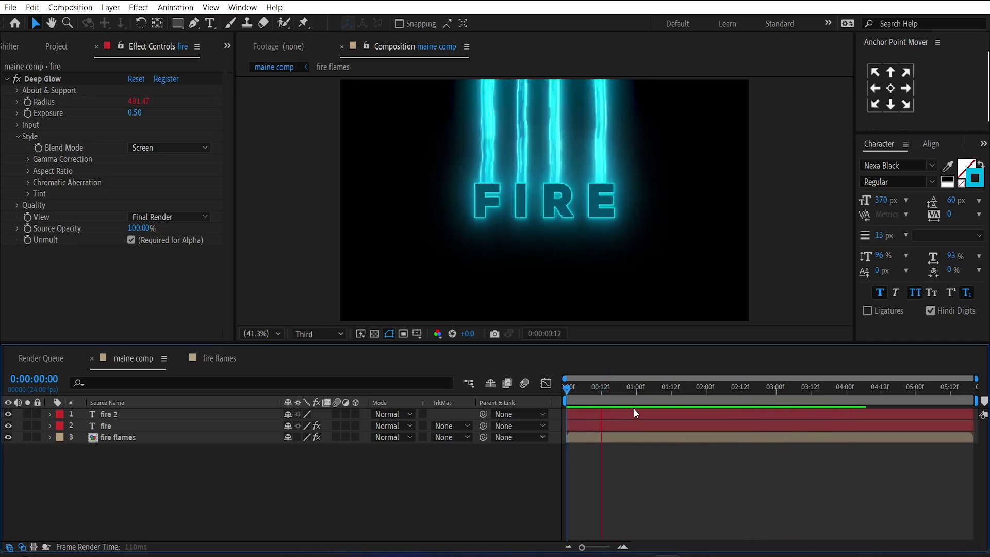
- Move the fire flames, fire and fire 2 layers together so they start at 0:00:01:12
{"action": "left_click_drag", "start_coordinate": [613, 394], "coordinate": [671, 394]}
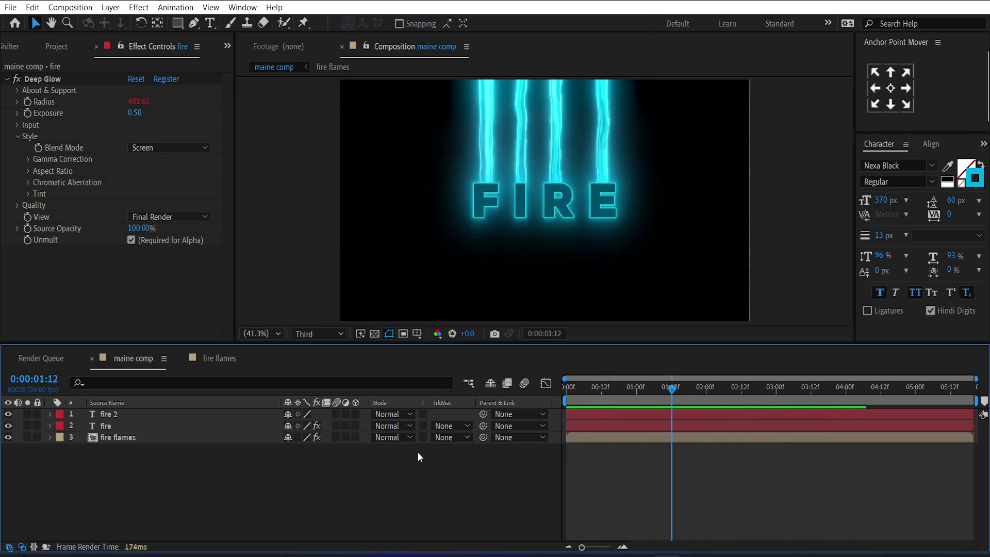
{"action": "left_click", "coordinate": [166, 438]}
{"action": "left_click", "coordinate": [153, 416], "text": "shift"}
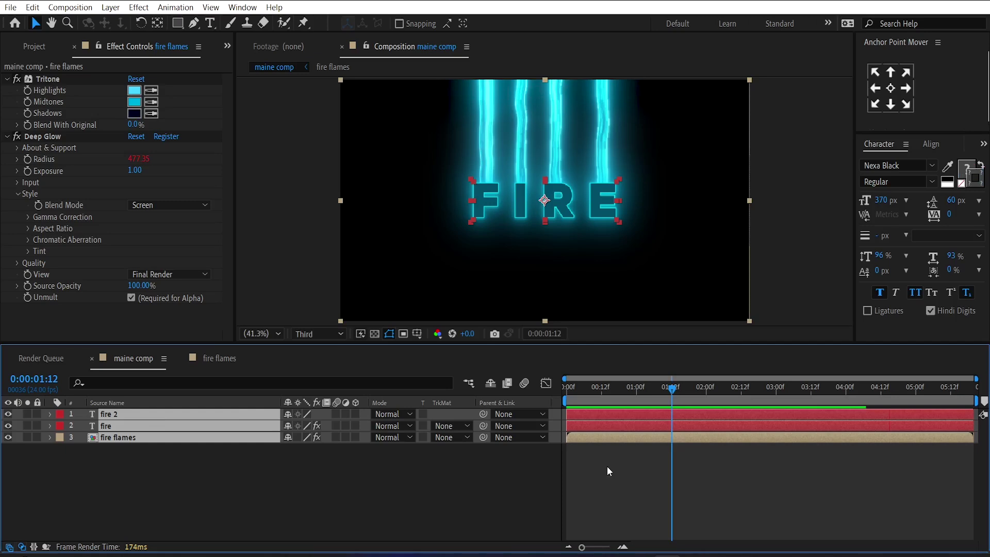
{"action": "left_click_drag", "start_coordinate": [588, 418], "coordinate": [692, 415]}
- Duplicate fire 2 as fire 3, start it at the beginning and trim its end to 0:00:01:12
{"action": "left_click", "coordinate": [647, 474]}
{"action": "left_click", "coordinate": [694, 415]}
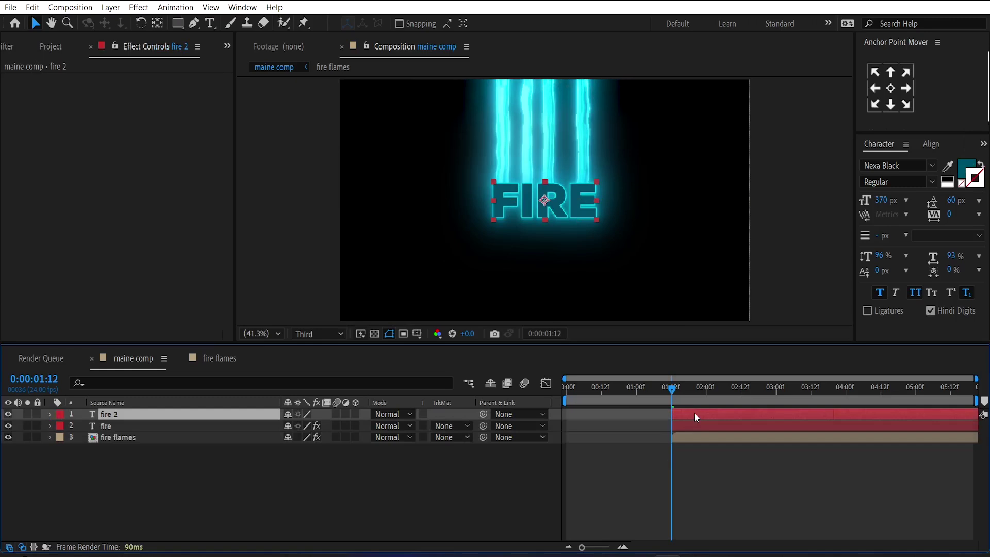
{"action": "key", "text": "ctrl+d"}
{"action": "left_click_drag", "start_coordinate": [694, 413], "coordinate": [587, 422]}
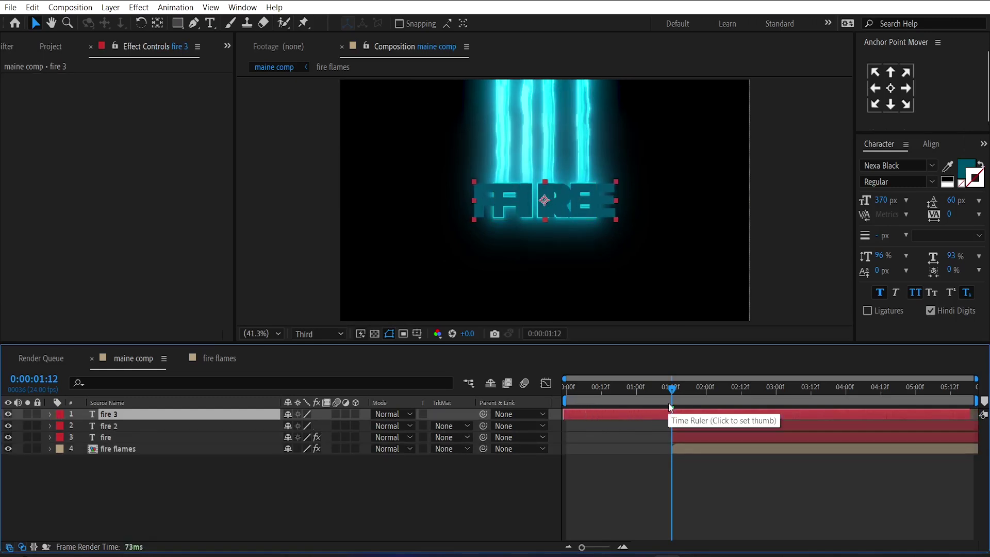
{"action": "key", "text": "alt+bracketright"}
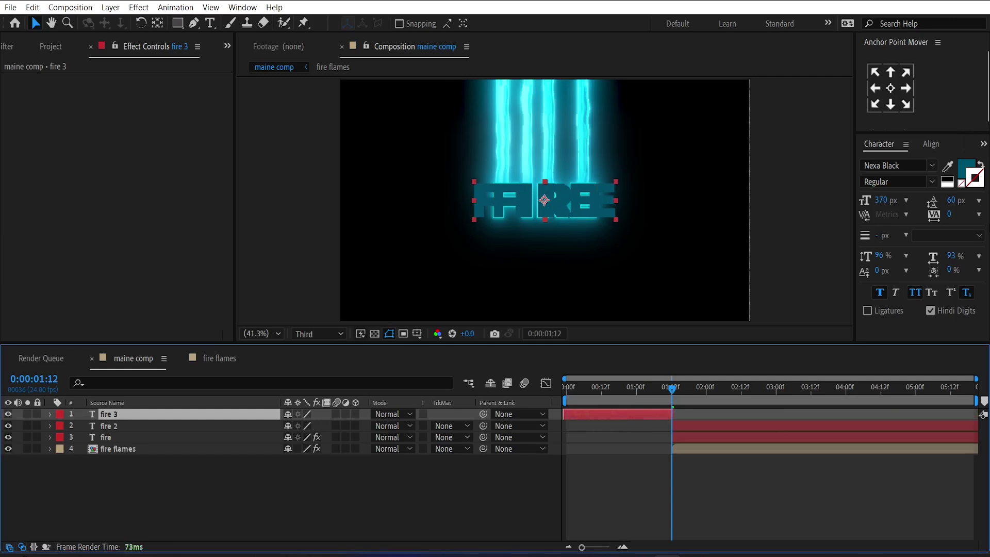
- Set fire 3's text fill colour to pure white
{"action": "left_click", "coordinate": [963, 173]}
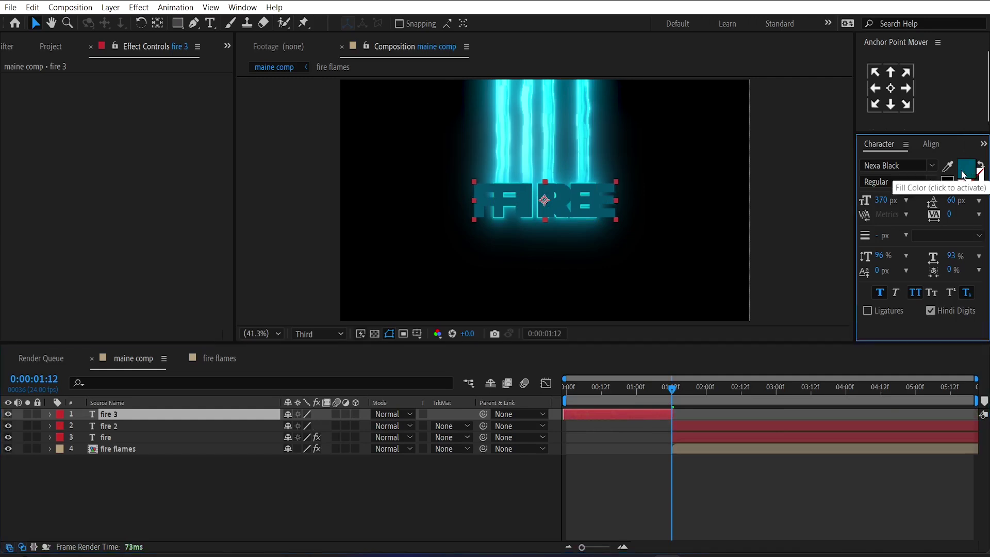
{"action": "left_click", "coordinate": [963, 174]}
{"action": "left_click_drag", "start_coordinate": [109, 433], "coordinate": [1, 267]}
{"action": "left_click", "coordinate": [291, 314]}
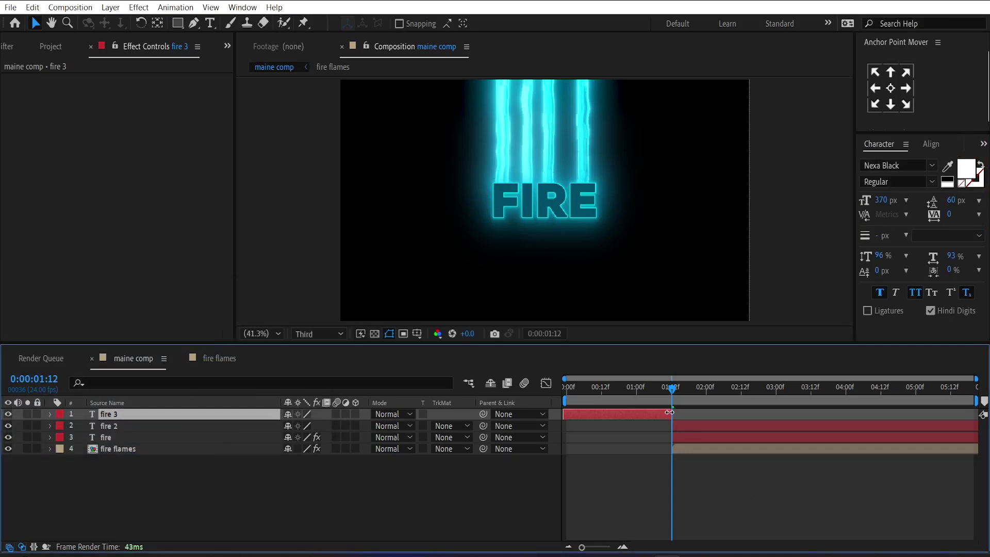
- Delete Animator 1 from fire 3's Text properties and return the time to 0:00:00:19
{"action": "left_click", "coordinate": [49, 414]}
{"action": "left_click", "coordinate": [61, 427]}
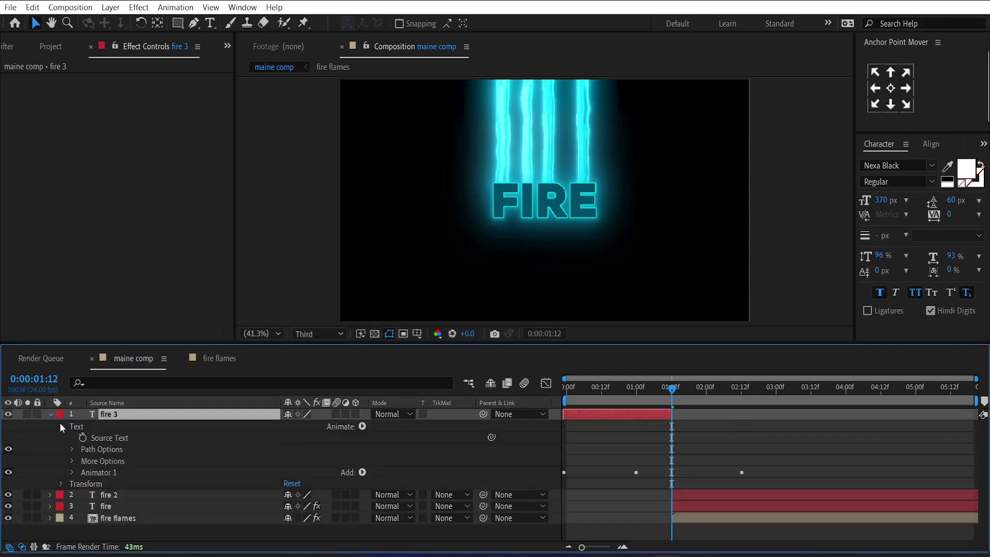
{"action": "left_click", "coordinate": [92, 474]}
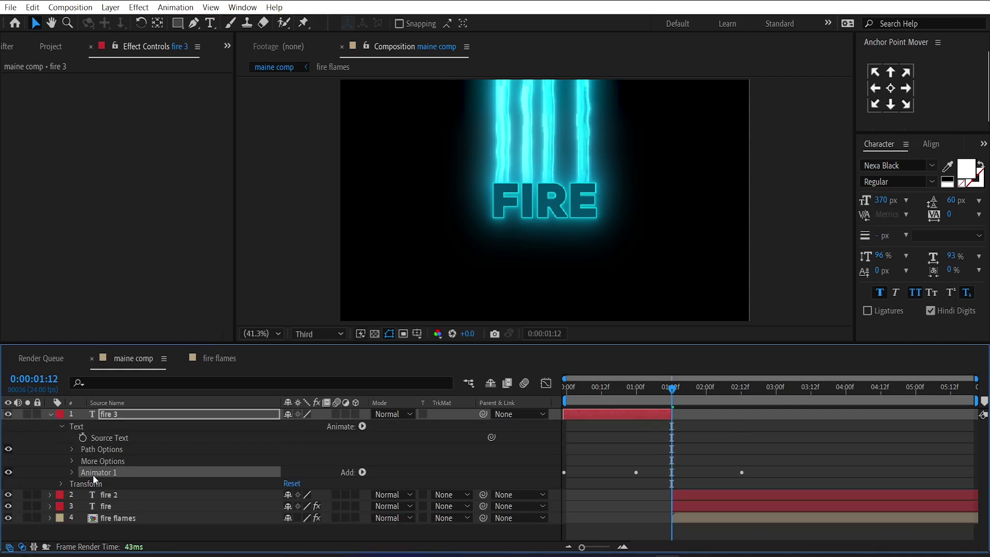
{"action": "key", "text": "Delete"}
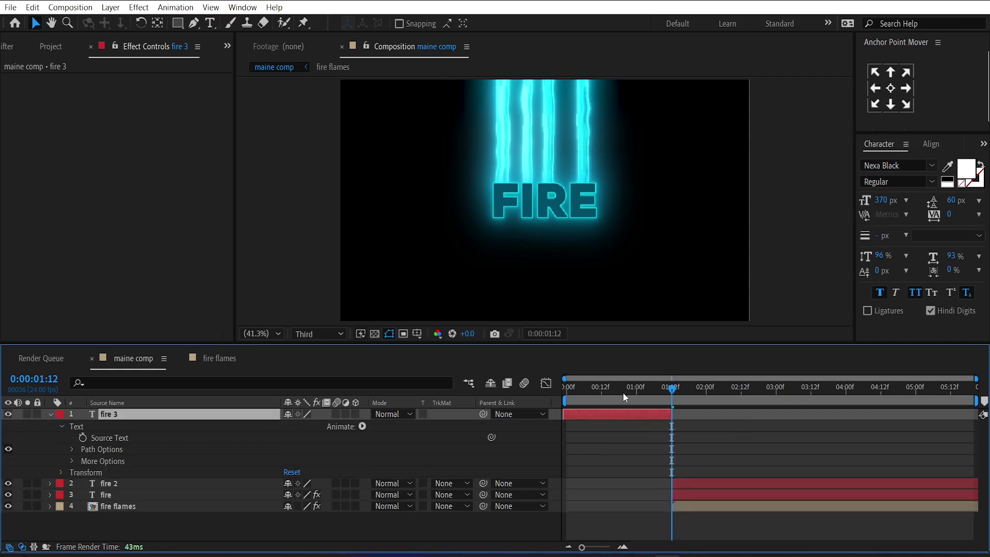
{"action": "left_click", "coordinate": [623, 389]}
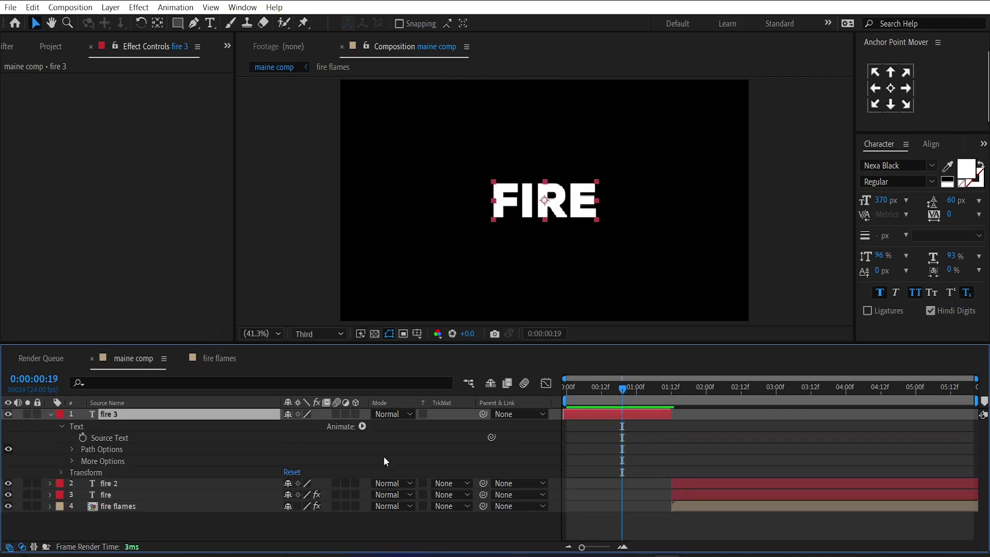
- Enable per-character 3D on fire 3 and add a Position animator with a strongly negative Z offset
{"action": "left_click", "coordinate": [363, 427]}
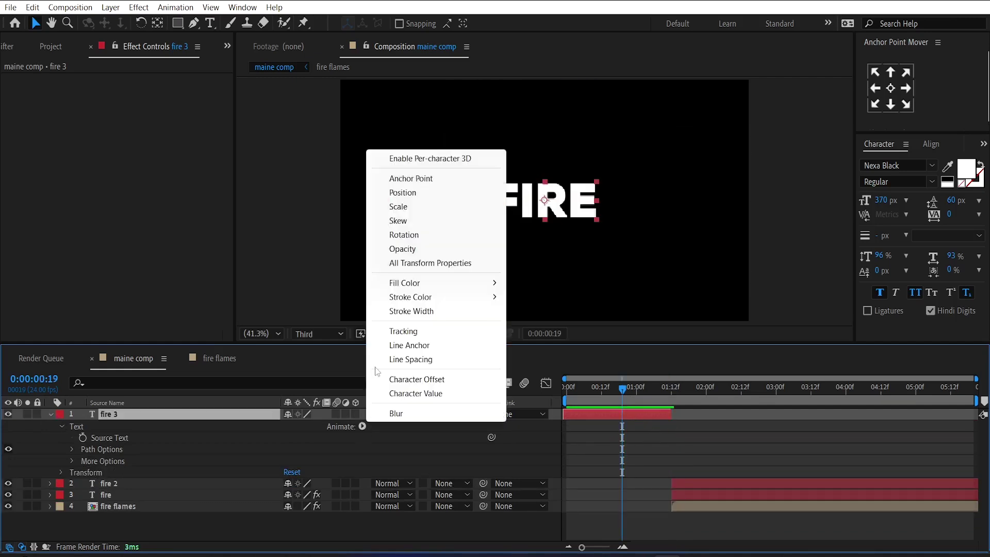
{"action": "left_click", "coordinate": [428, 159]}
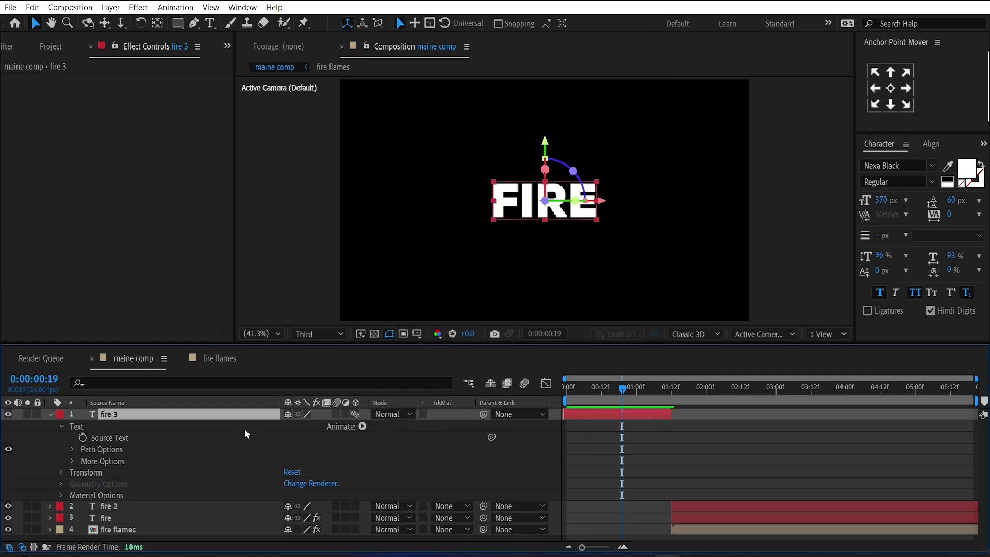
{"action": "left_click", "coordinate": [363, 427]}
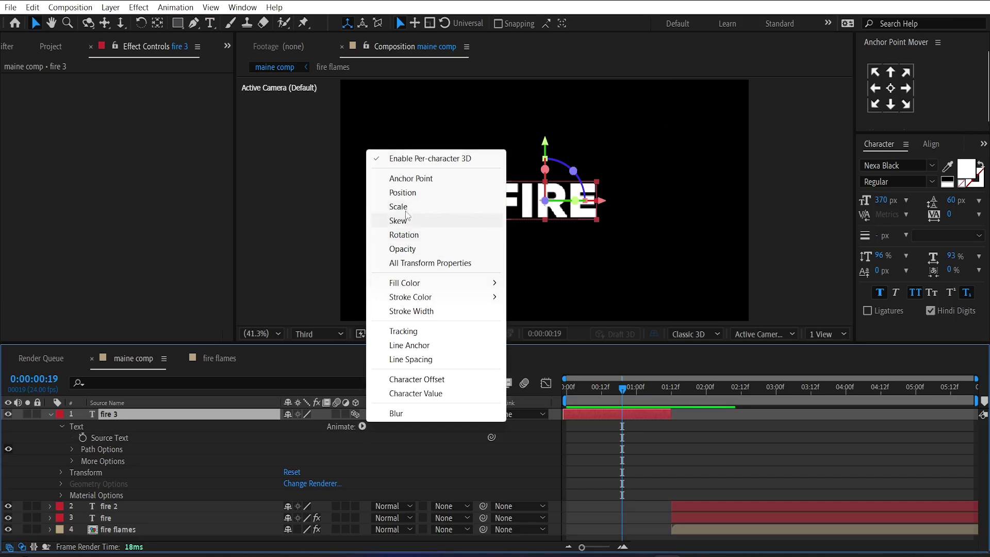
{"action": "left_click", "coordinate": [406, 192]}
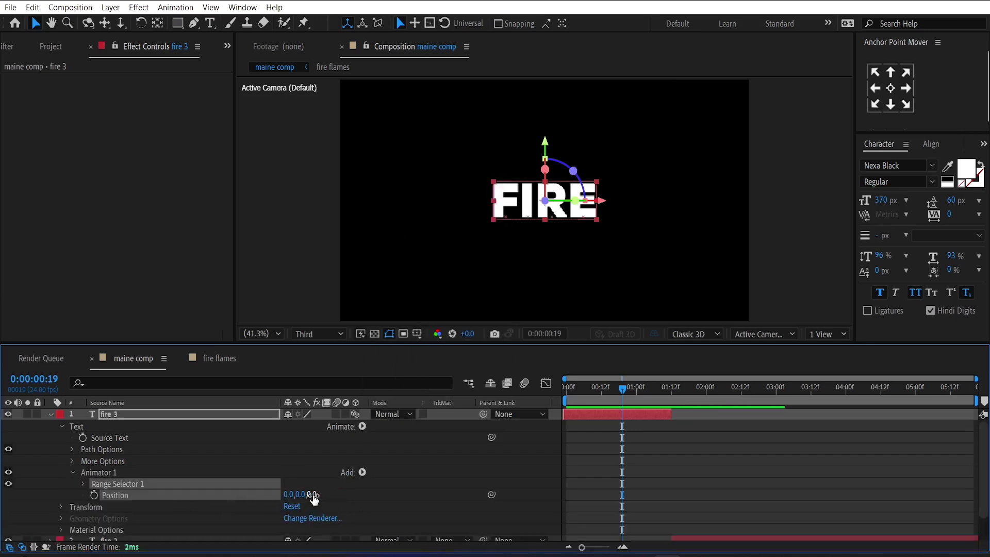
{"action": "left_click_drag", "start_coordinate": [314, 498], "coordinate": [122, 501]}
- Set the Range Selector Start to 100% and keyframe it at frame 0
{"action": "left_click", "coordinate": [83, 484]}
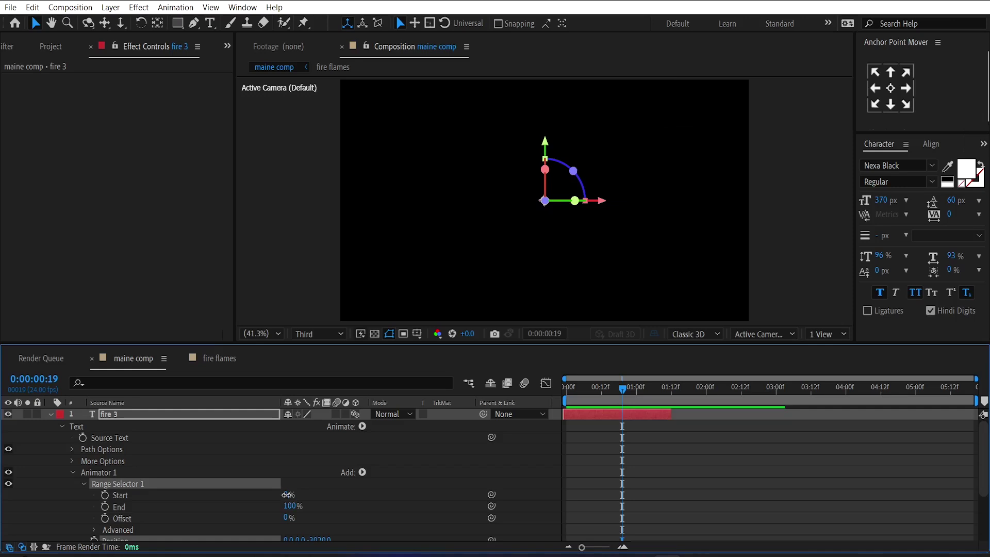
{"action": "left_click_drag", "start_coordinate": [287, 495], "coordinate": [465, 485]}
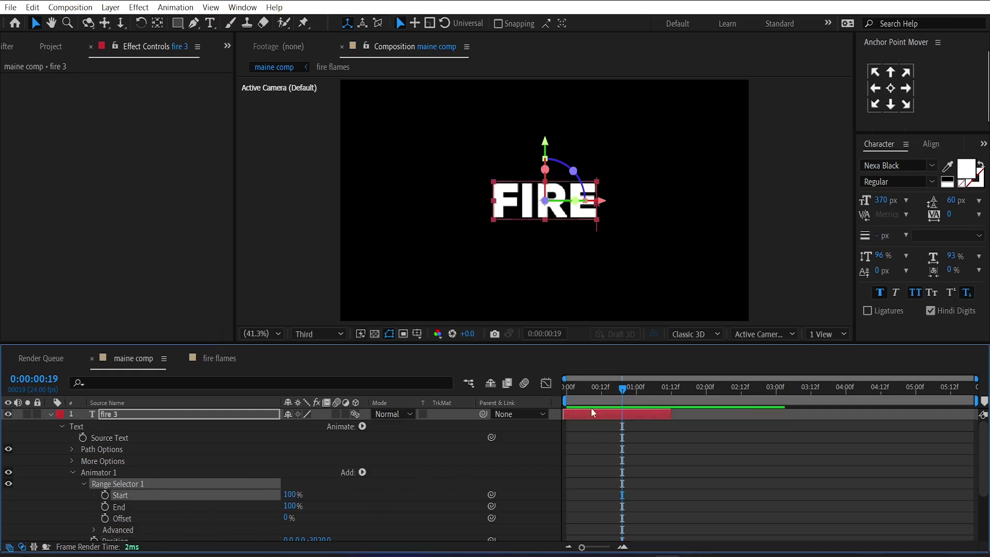
{"action": "left_click_drag", "start_coordinate": [590, 401], "coordinate": [567, 397]}
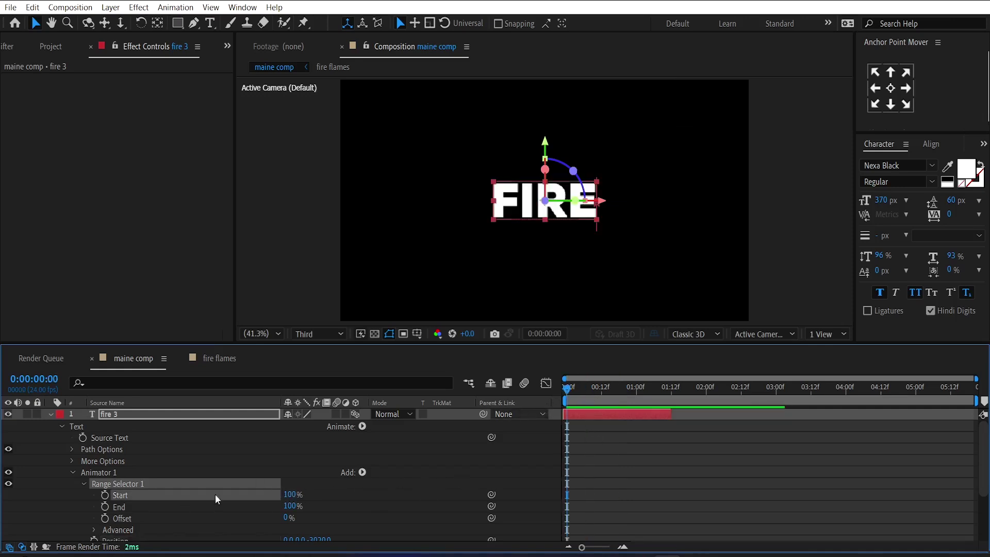
{"action": "left_click", "coordinate": [104, 494]}
{"action": "left_click", "coordinate": [648, 387]}
- Keyframe Start at 0% at 1:11, select both Start keyframes and expand the Advanced settings
{"action": "left_click_drag", "start_coordinate": [654, 394], "coordinate": [670, 394]}
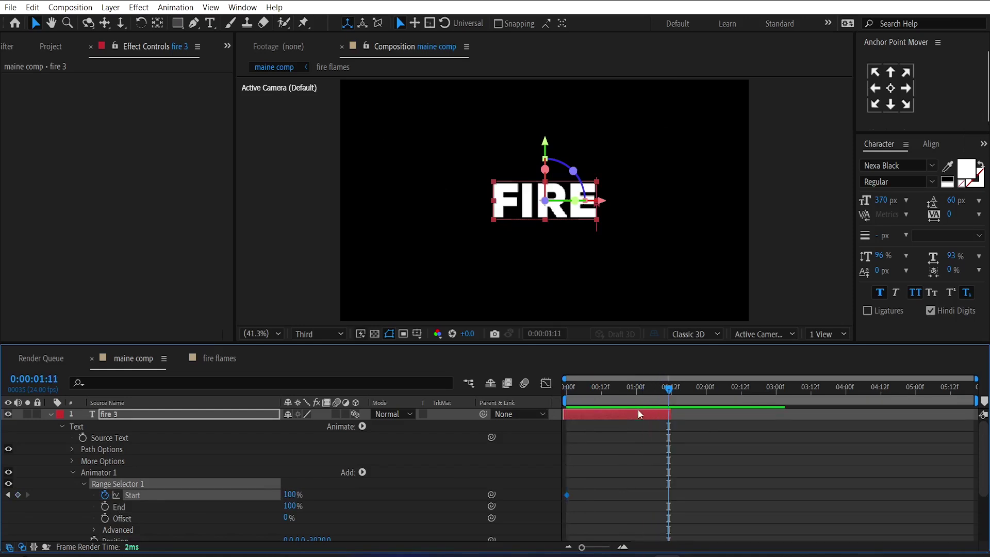
{"action": "left_click_drag", "start_coordinate": [294, 496], "coordinate": [170, 512]}
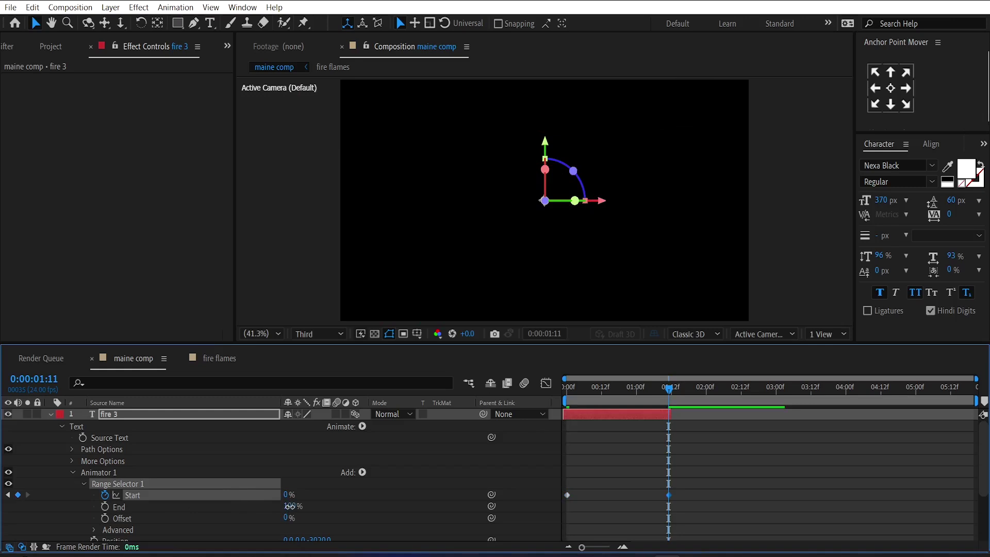
{"action": "left_click_drag", "start_coordinate": [287, 506], "coordinate": [198, 514]}
{"action": "left_click_drag", "start_coordinate": [707, 480], "coordinate": [556, 501]}
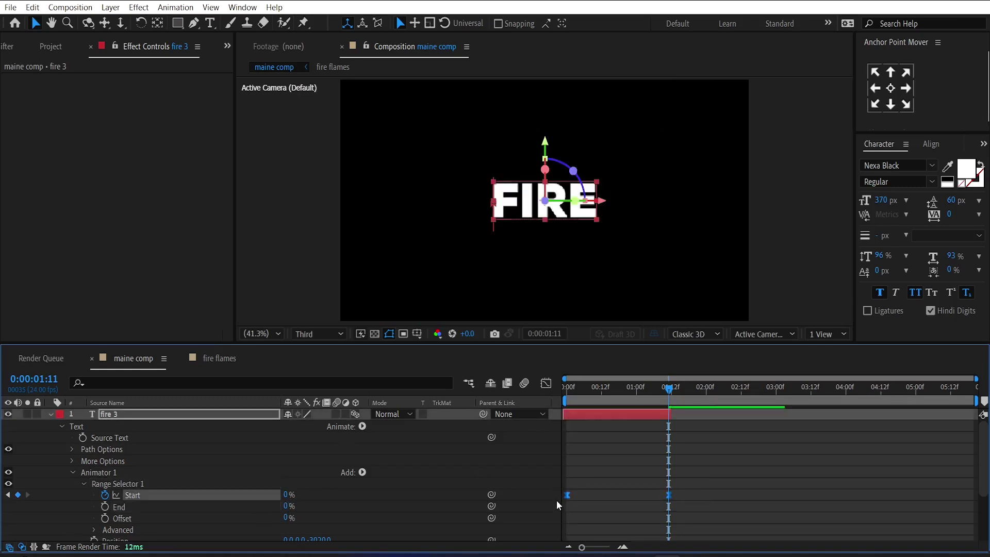
{"action": "scroll", "coordinate": [145, 502], "scroll_direction": "down", "scroll_amount": 3}
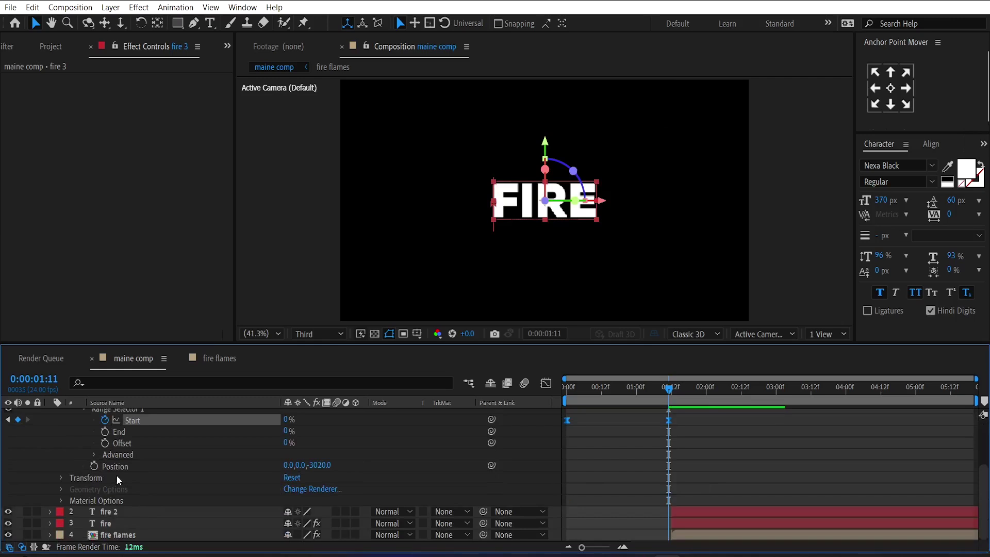
{"action": "left_click", "coordinate": [95, 454]}
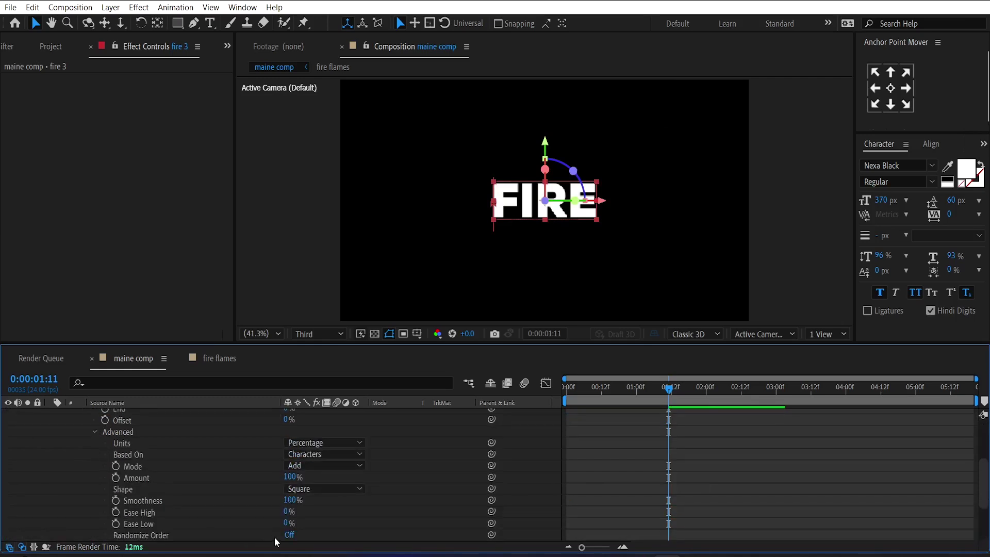
{"action": "scroll", "coordinate": [291, 536], "scroll_direction": "down", "scroll_amount": 1}
{"action": "scroll", "coordinate": [256, 496], "scroll_direction": "up", "scroll_amount": 4}
- Add a Blur property to fire 3's Animator 1 with a value of 30
{"action": "left_click", "coordinate": [362, 426]}
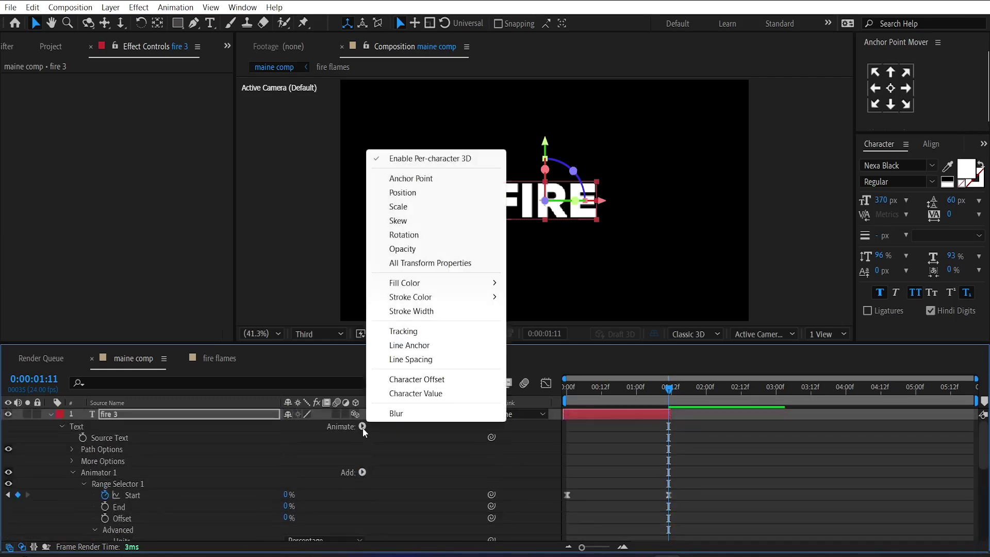
{"action": "left_click", "coordinate": [406, 415]}
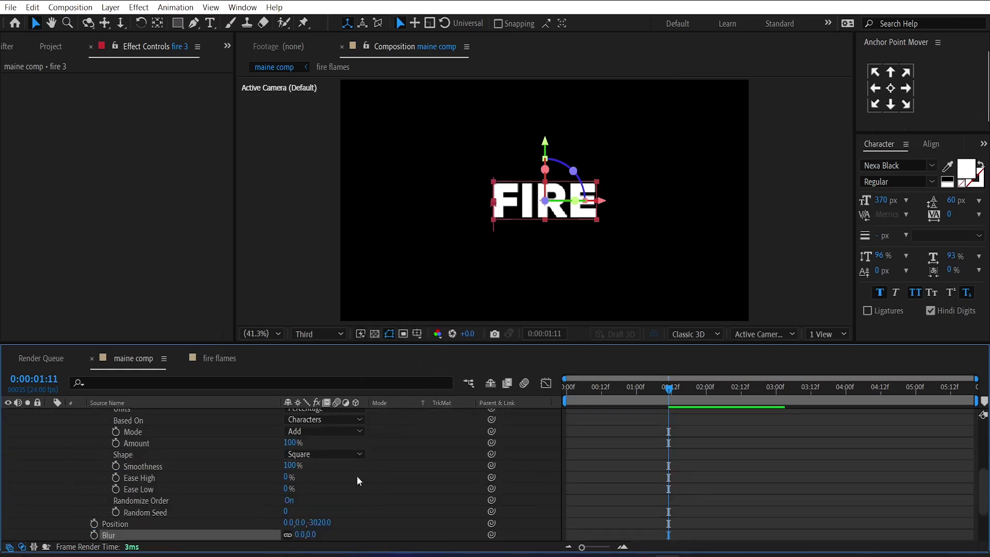
{"action": "left_click", "coordinate": [311, 535]}
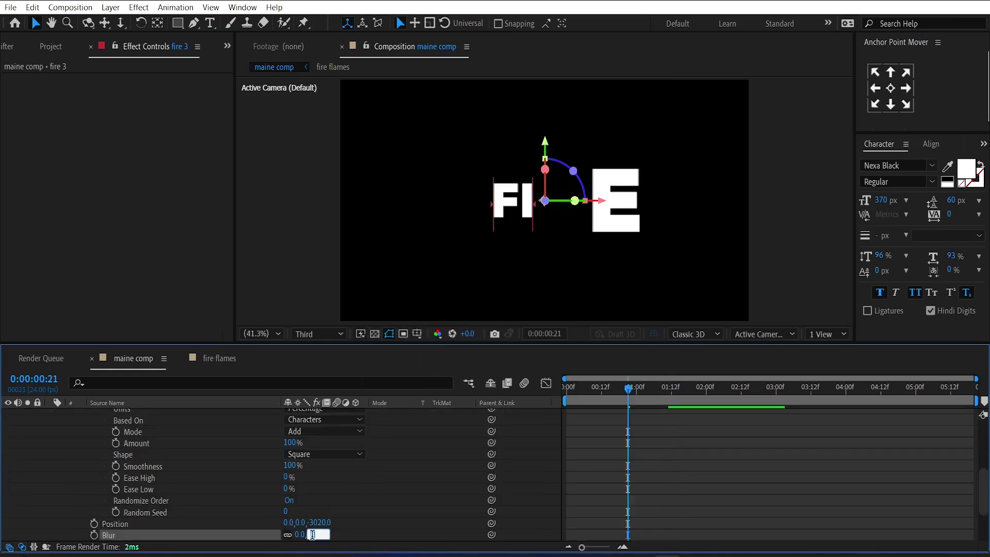
{"action": "type", "text": "30"}
{"action": "key", "text": "Return"}
{"action": "scroll", "coordinate": [262, 503], "scroll_direction": "up", "scroll_amount": 8}
- Add an Opacity property to the animator and set it to 0%
{"action": "left_click", "coordinate": [362, 426]}
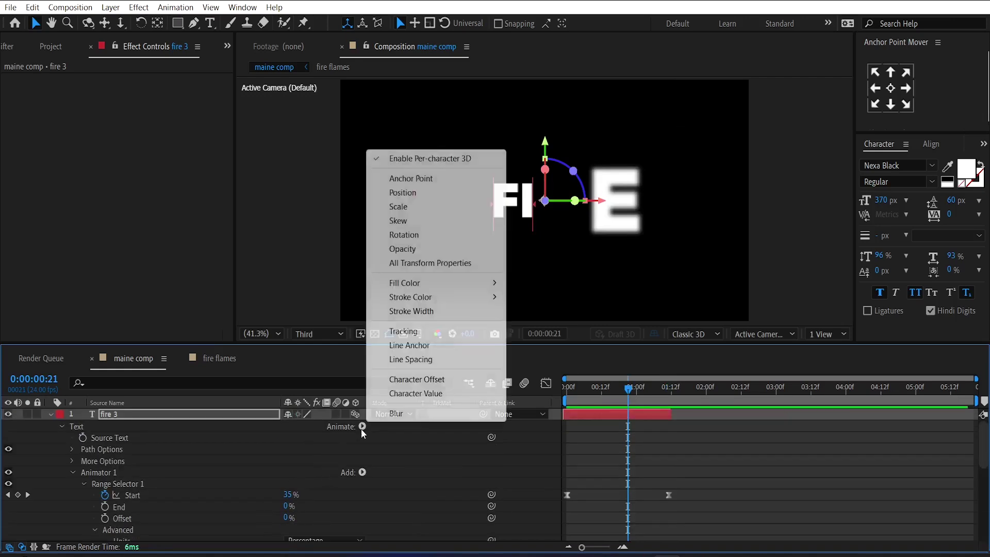
{"action": "left_click", "coordinate": [403, 249]}
{"action": "scroll", "coordinate": [168, 512], "scroll_direction": "down", "scroll_amount": 3}
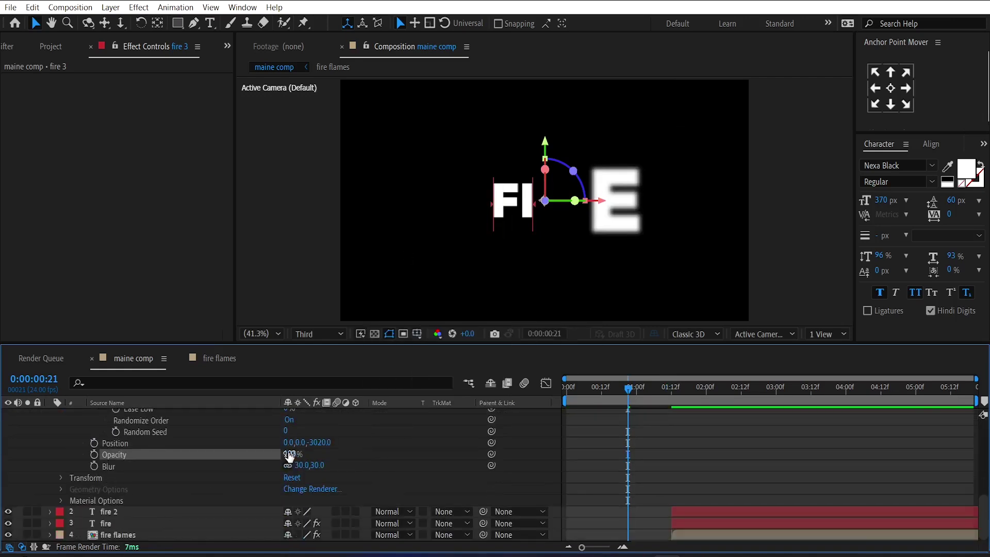
{"action": "left_click_drag", "start_coordinate": [262, 455], "coordinate": [137, 466]}
- Preview the fire 3 reveal from the start and collapse its properties
{"action": "left_click_drag", "start_coordinate": [576, 406], "coordinate": [496, 401]}
{"action": "key", "text": "space"}
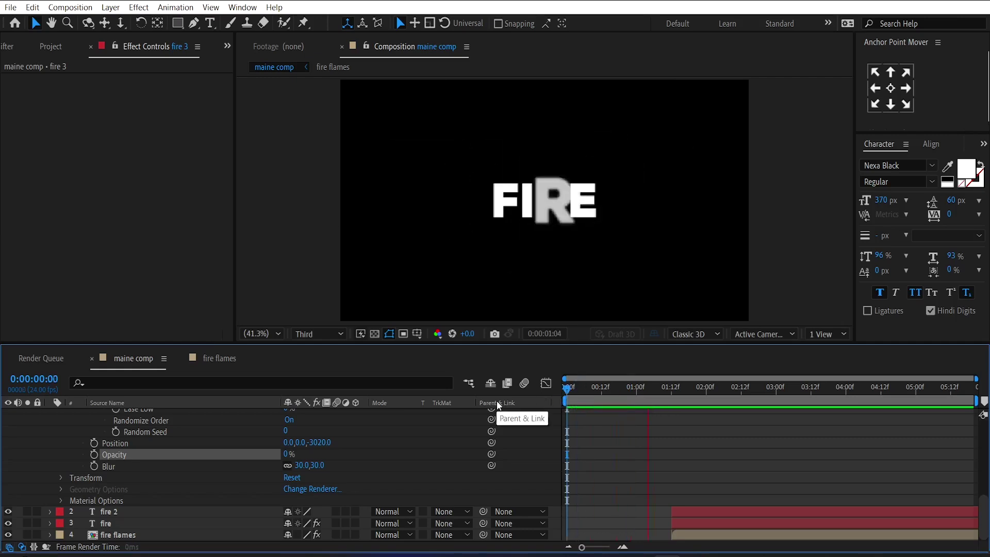
{"action": "key", "text": "space"}
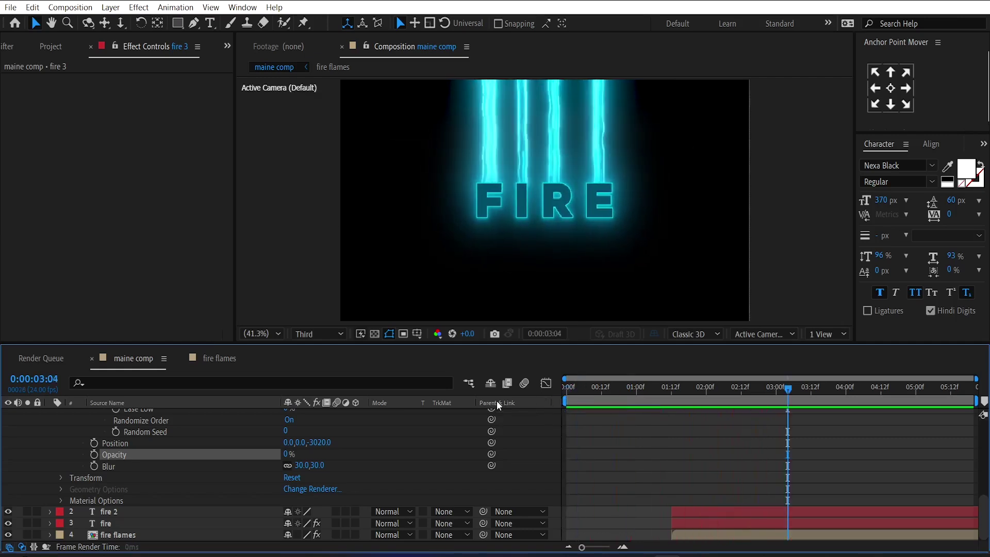
{"action": "scroll", "coordinate": [648, 456], "scroll_direction": "up", "scroll_amount": 5}
{"action": "key", "text": "ctrl+a"}
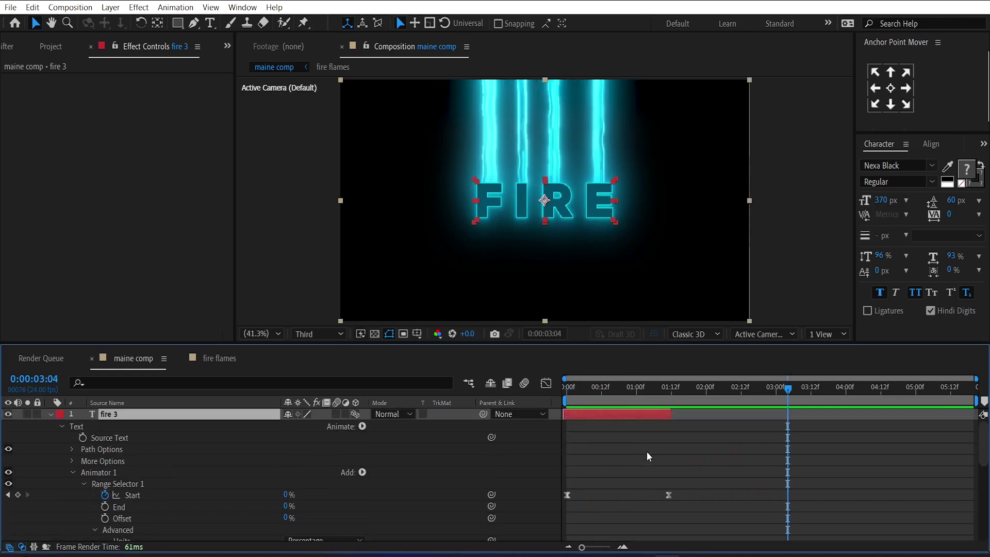
- Trim fire 2, fire and fire flames to start at 2:02
{"action": "key", "text": "ctrl+grave"}
{"action": "left_click", "coordinate": [648, 426]}
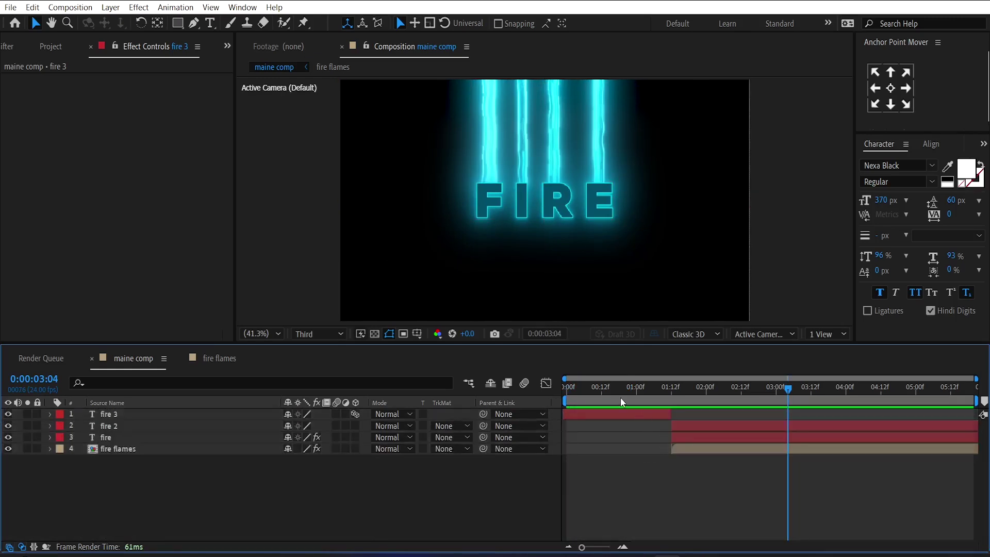
{"action": "left_click_drag", "start_coordinate": [621, 397], "coordinate": [713, 403]}
{"action": "left_click", "coordinate": [689, 425]}
{"action": "left_click", "coordinate": [683, 450], "text": "shift"}
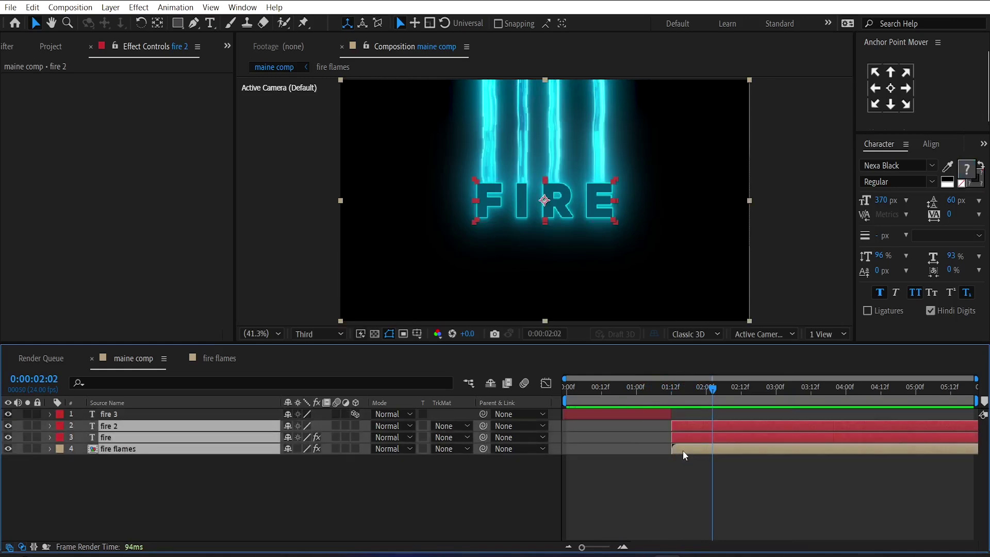
{"action": "key", "text": "alt+bracketleft"}
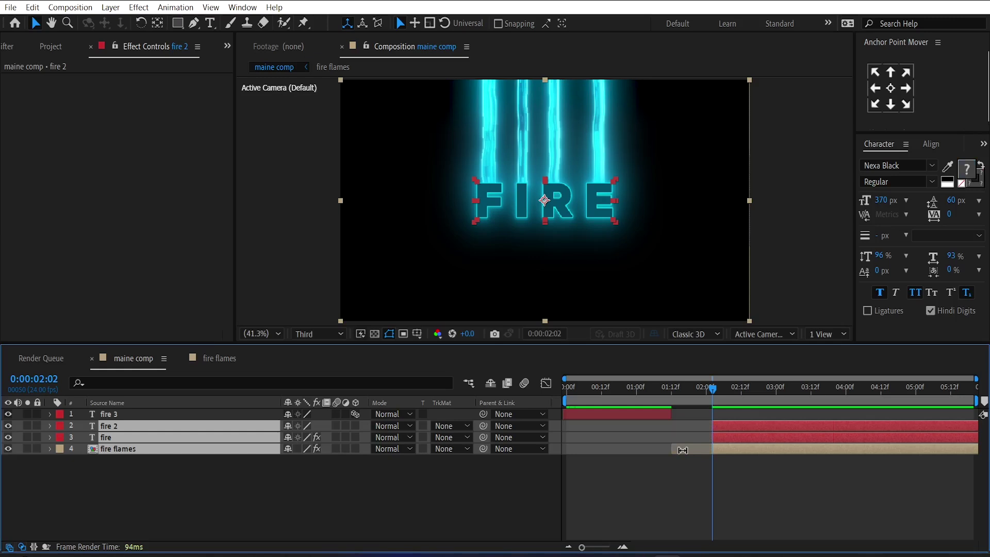
- Extend fire 3's out-point and its last Start keyframe to 2:02
{"action": "left_click_drag", "start_coordinate": [673, 411], "coordinate": [713, 410]}
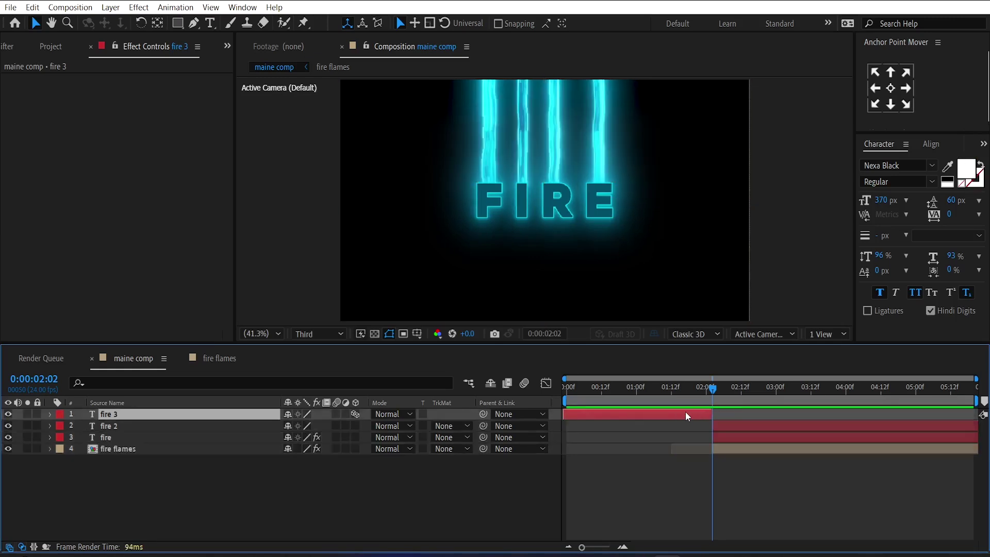
{"action": "key", "text": "u"}
{"action": "left_click_drag", "start_coordinate": [668, 435], "coordinate": [713, 438]}
{"action": "left_click", "coordinate": [679, 490]}
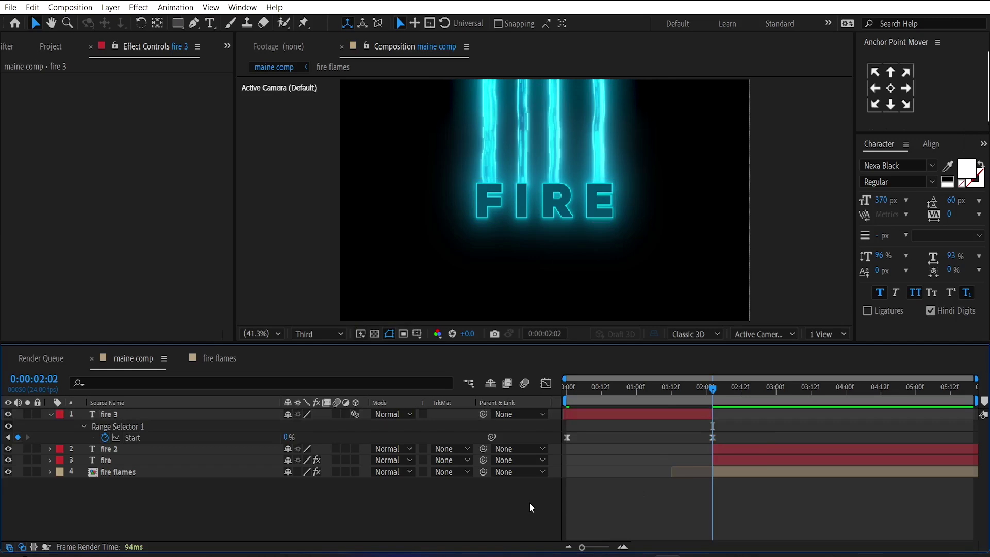
- Add a new Adjustment Layer spanning 1:21 to 2:07
{"action": "right_click", "coordinate": [530, 425]}
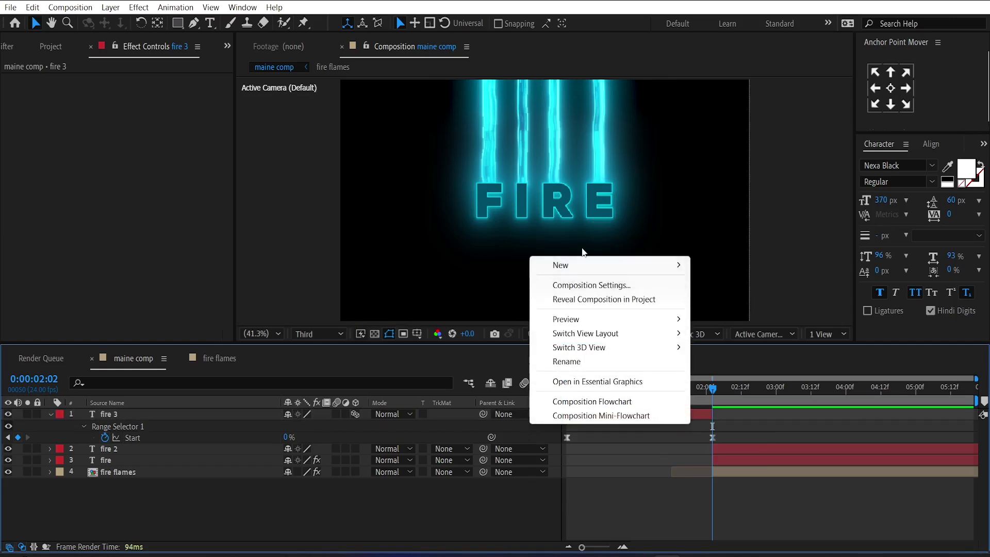
{"action": "mouse_move", "coordinate": [657, 266]}
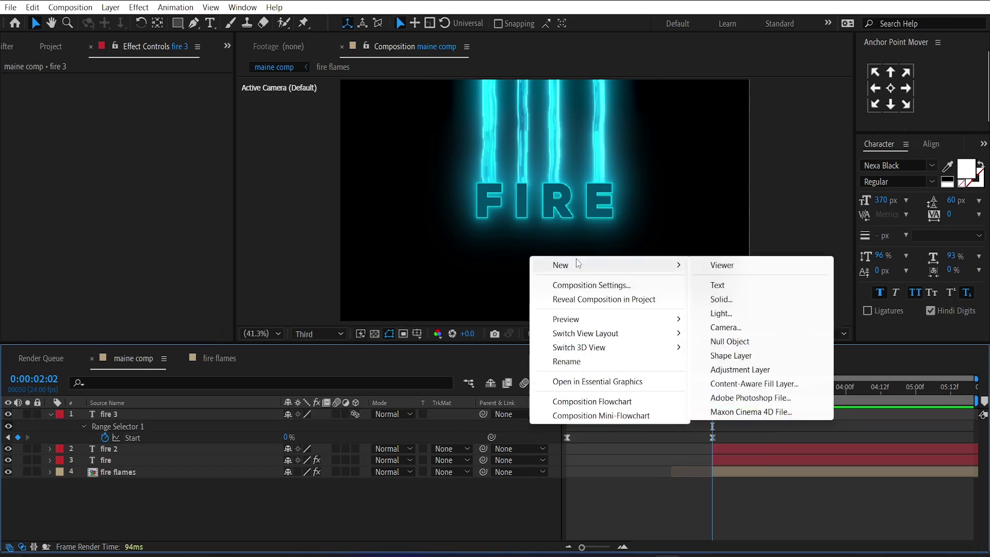
{"action": "left_click", "coordinate": [721, 370]}
{"action": "left_click_drag", "start_coordinate": [695, 393], "coordinate": [699, 393]}
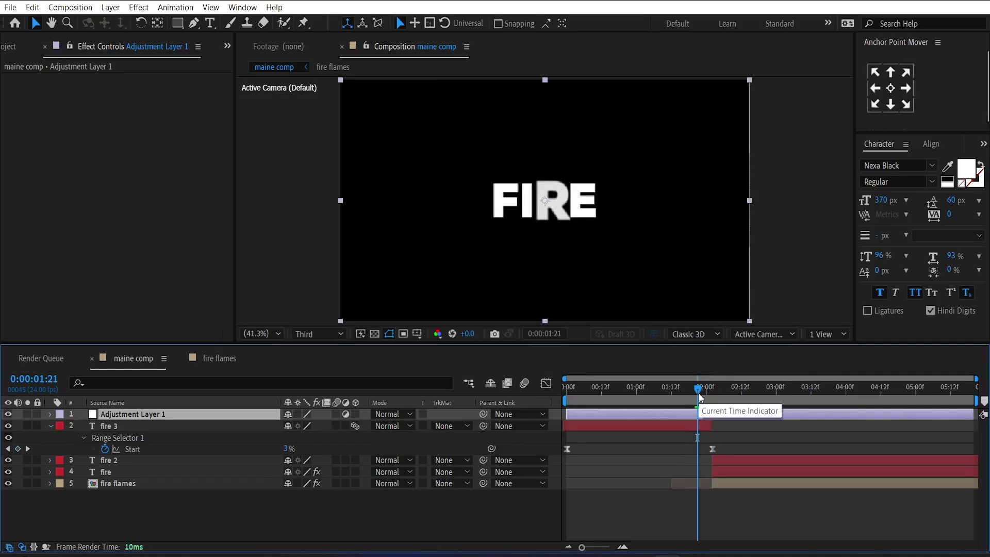
{"action": "left_click", "coordinate": [726, 395]}
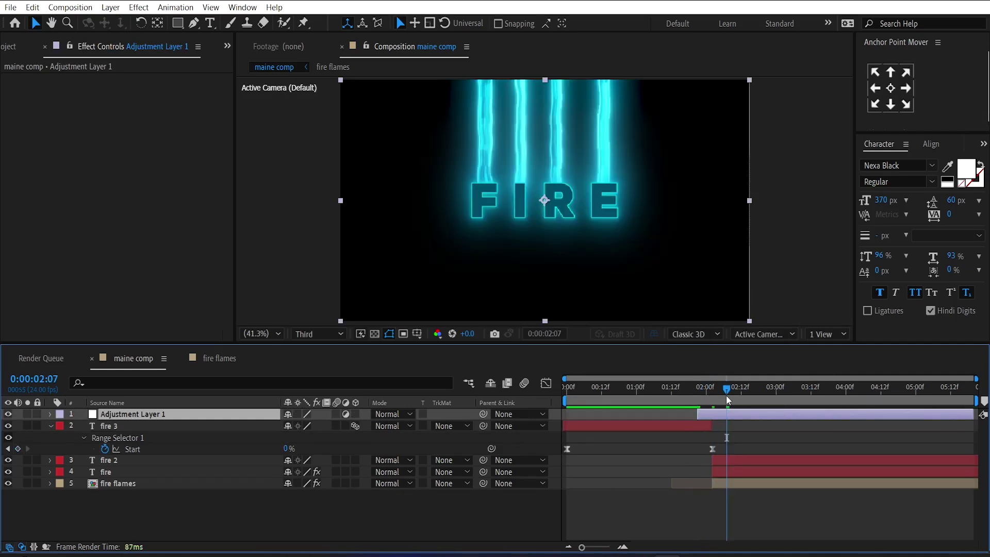
{"action": "key", "text": "alt+bracketright"}
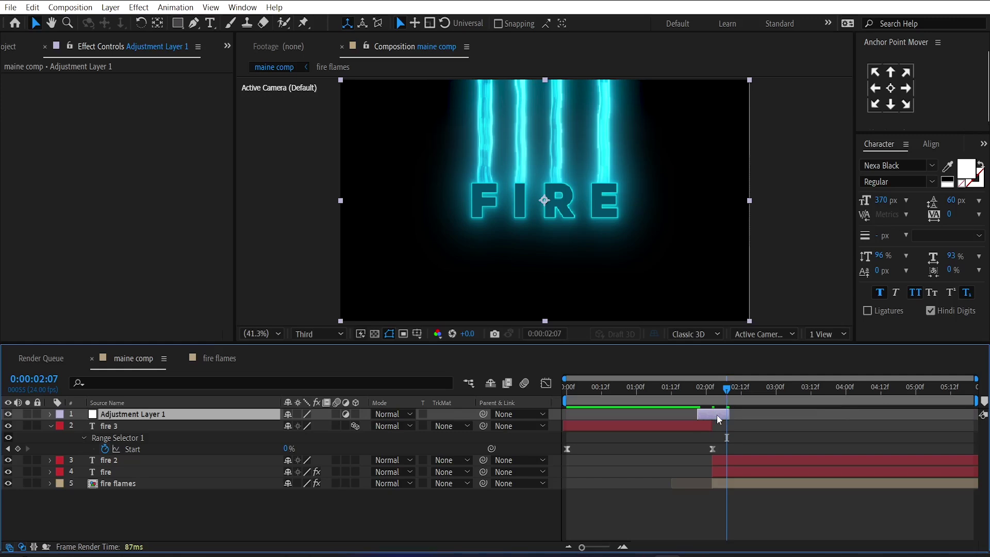
- Zoom into the timeline, return to 2:02 and show the hidden panels list
{"action": "left_click", "coordinate": [604, 546]}
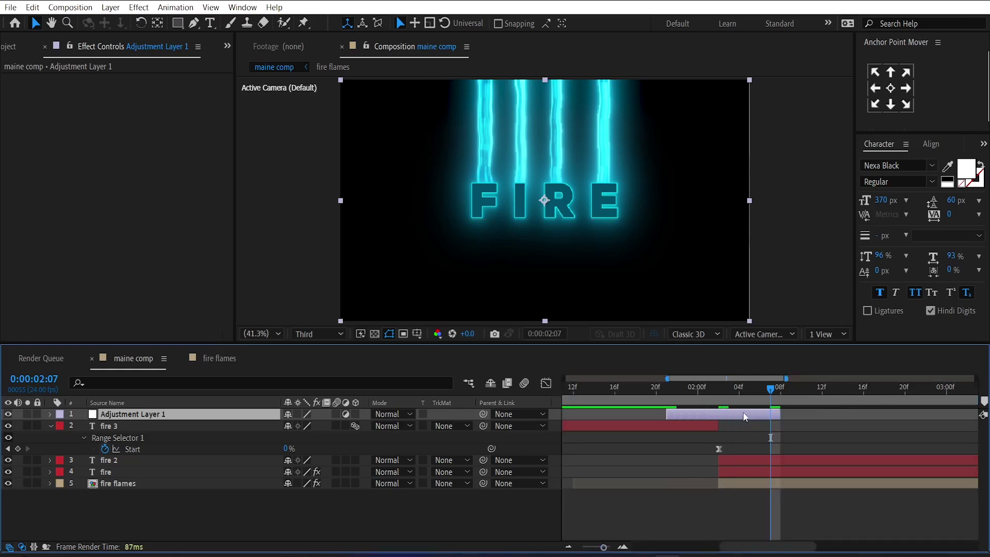
{"action": "left_click", "coordinate": [719, 395]}
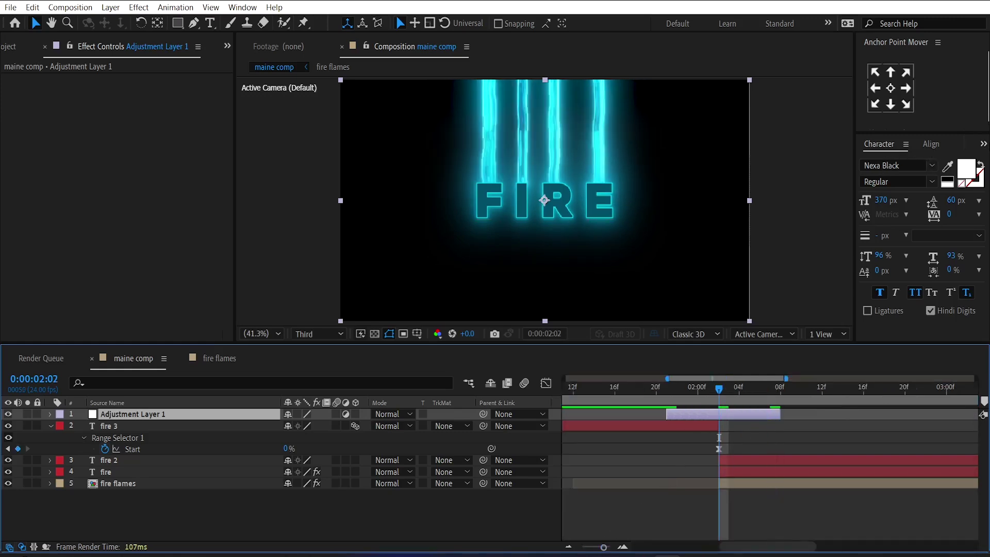
{"action": "left_click", "coordinate": [985, 147]}
- Apply a Transform effect to the adjustment layer, lowering Position and setting Scale 132 at 2:02
{"action": "left_click", "coordinate": [939, 202]}
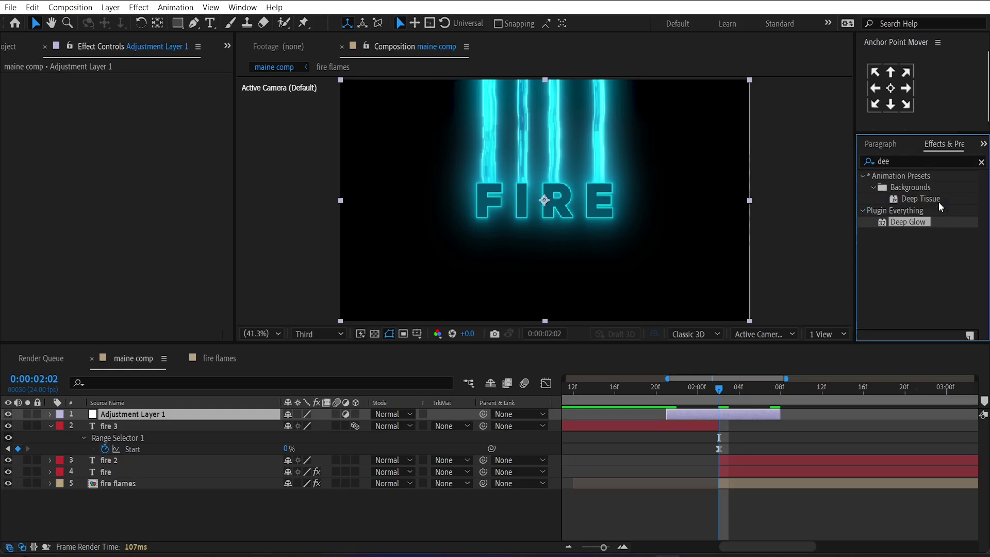
{"action": "left_click", "coordinate": [901, 164]}
{"action": "type", "text": "tra"}
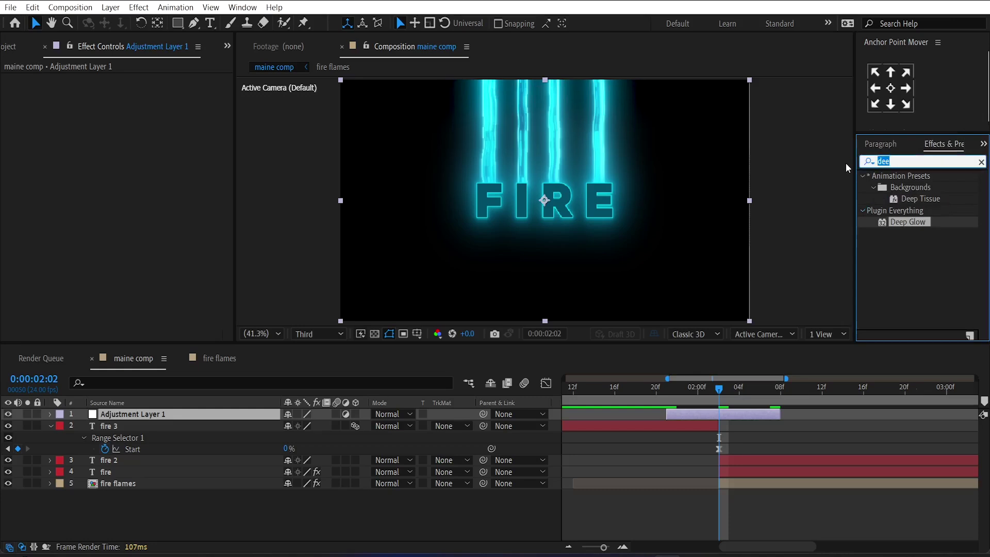
{"action": "type", "text": "nsfo"}
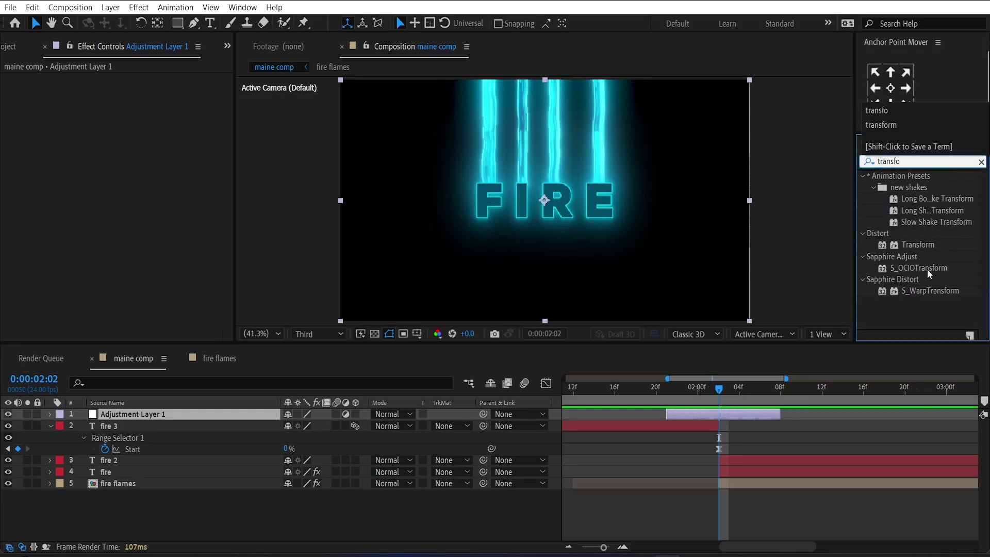
{"action": "double_click", "coordinate": [913, 243]}
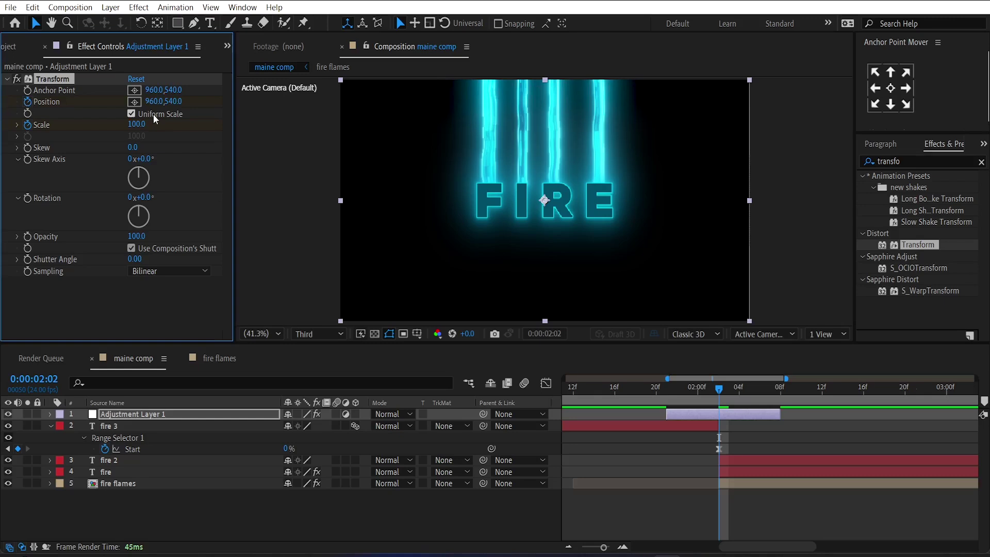
{"action": "left_click_drag", "start_coordinate": [176, 104], "coordinate": [225, 88]}
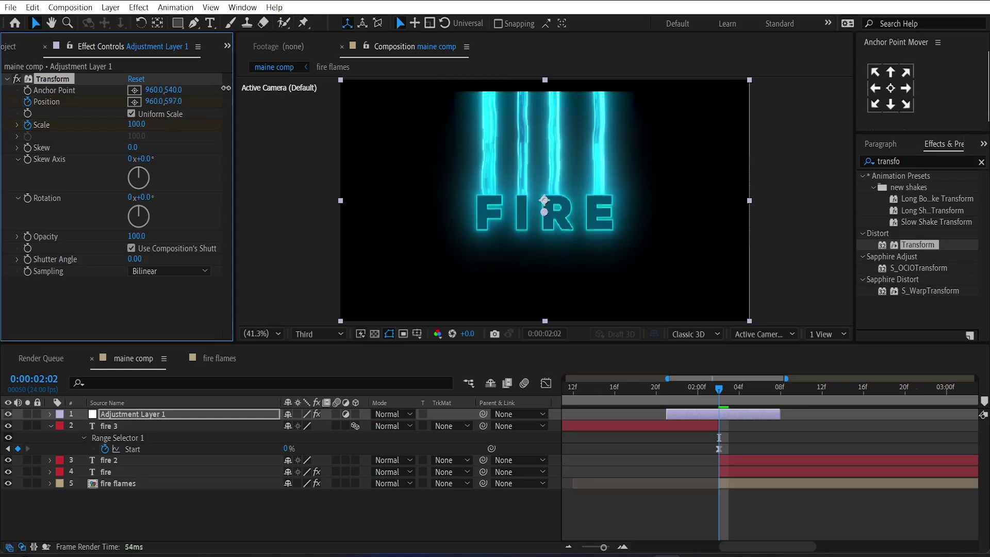
{"action": "left_click_drag", "start_coordinate": [146, 125], "coordinate": [157, 126]}
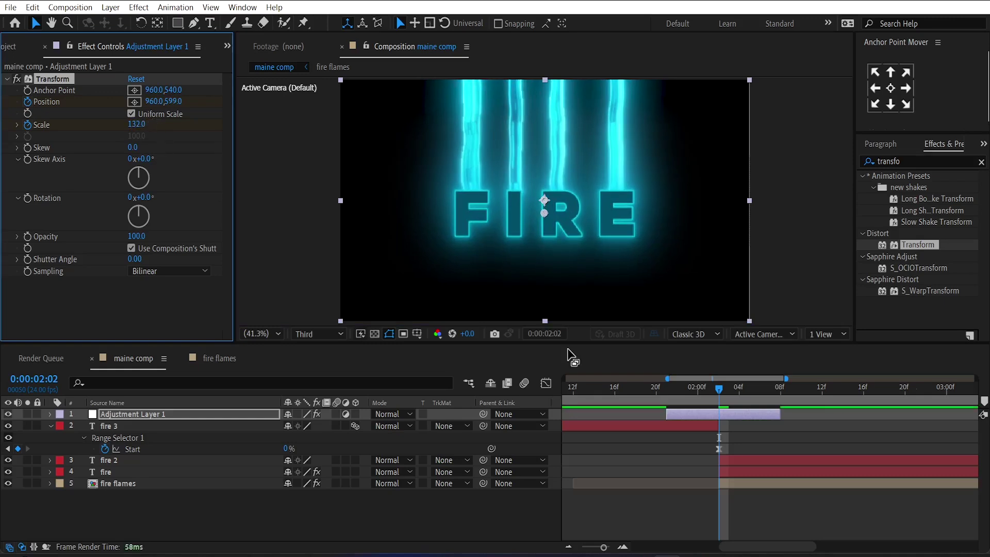
- Keyframe the Transform back to Scale 100 and centred position at 2:00 and 2:05, then scrub to check
{"action": "key", "text": "Page_Up"}
{"action": "key", "text": "Page_Up"}
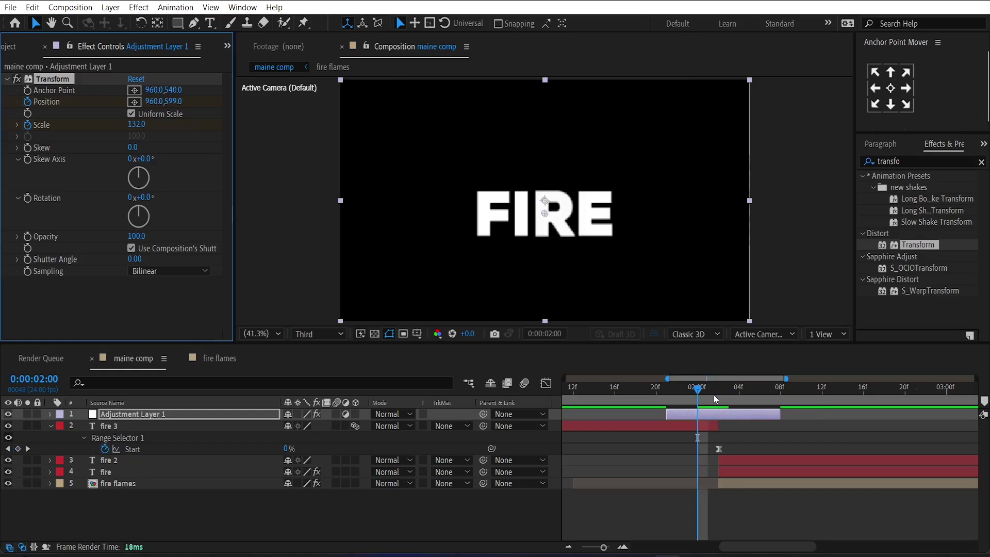
{"action": "left_click", "coordinate": [134, 80]}
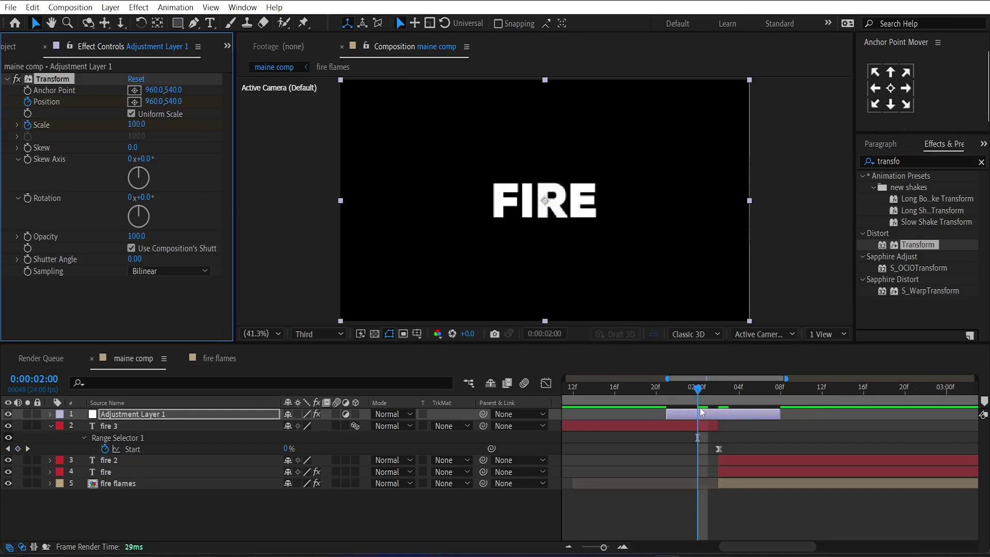
{"action": "key", "text": "u"}
{"action": "left_click", "coordinate": [751, 397]}
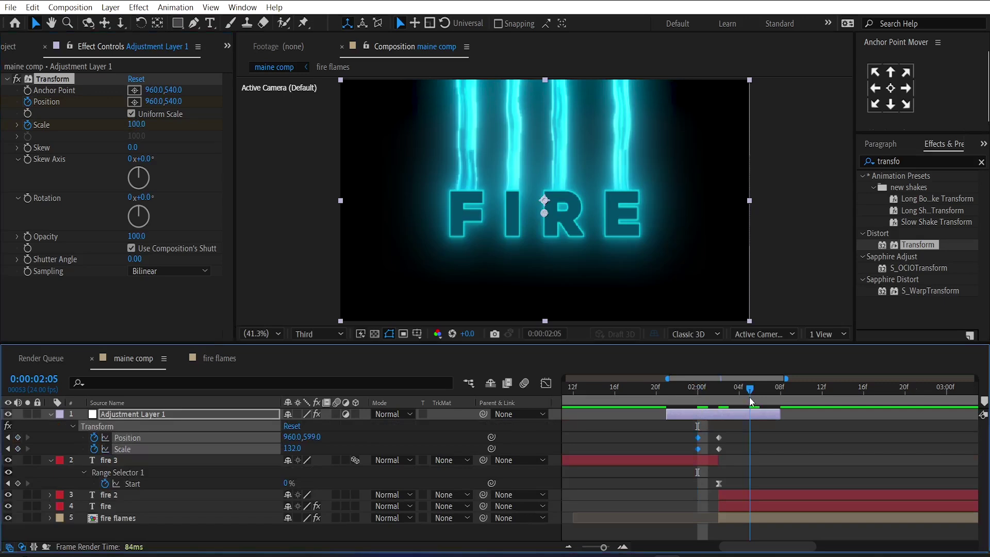
{"action": "left_click", "coordinate": [136, 79]}
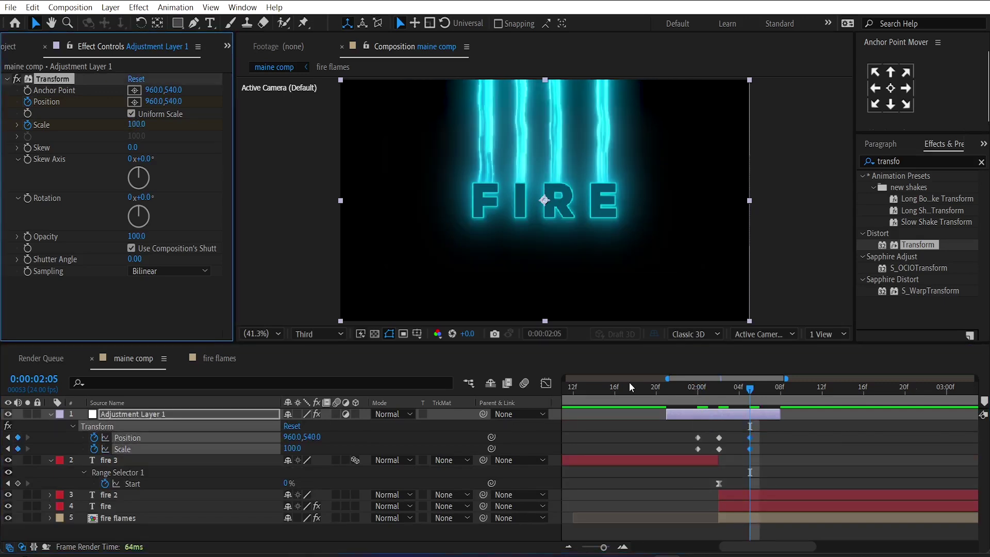
{"action": "left_click", "coordinate": [691, 392]}
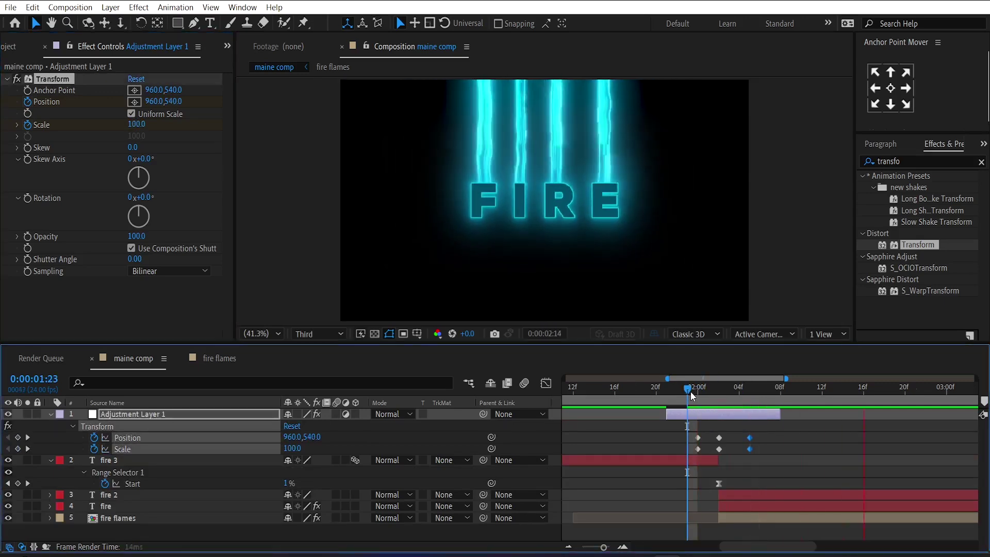
{"action": "left_click_drag", "start_coordinate": [693, 396], "coordinate": [716, 403]}
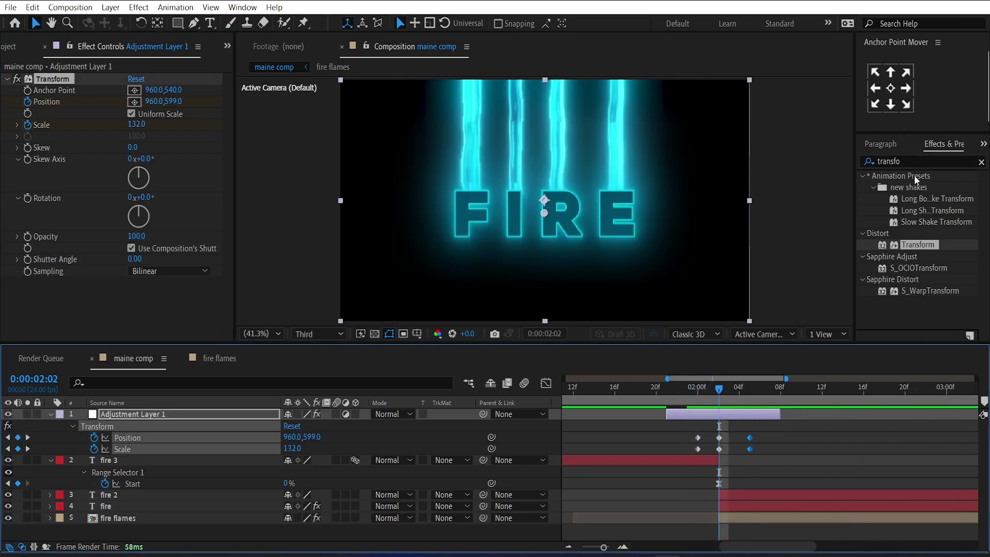
{"action": "left_click", "coordinate": [894, 161]}
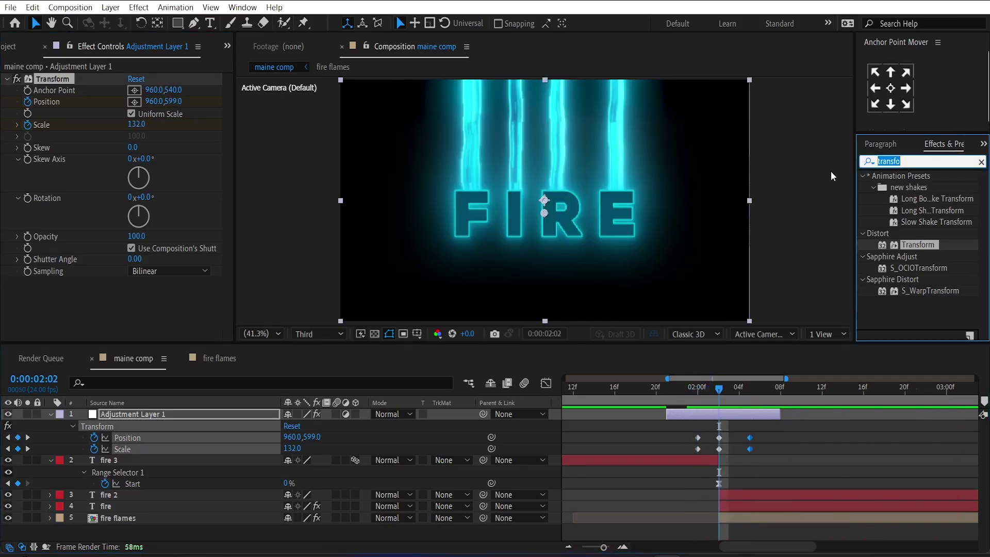
- Apply Gaussian Blur to the adjustment layer with Blurriness 30 at 2:02
{"action": "type", "text": "gau"}
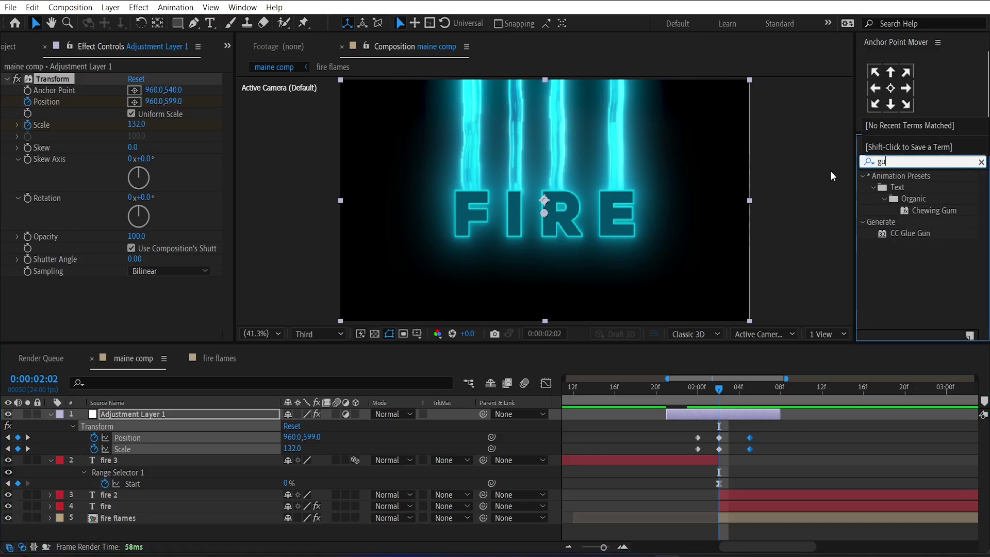
{"action": "double_click", "coordinate": [912, 187]}
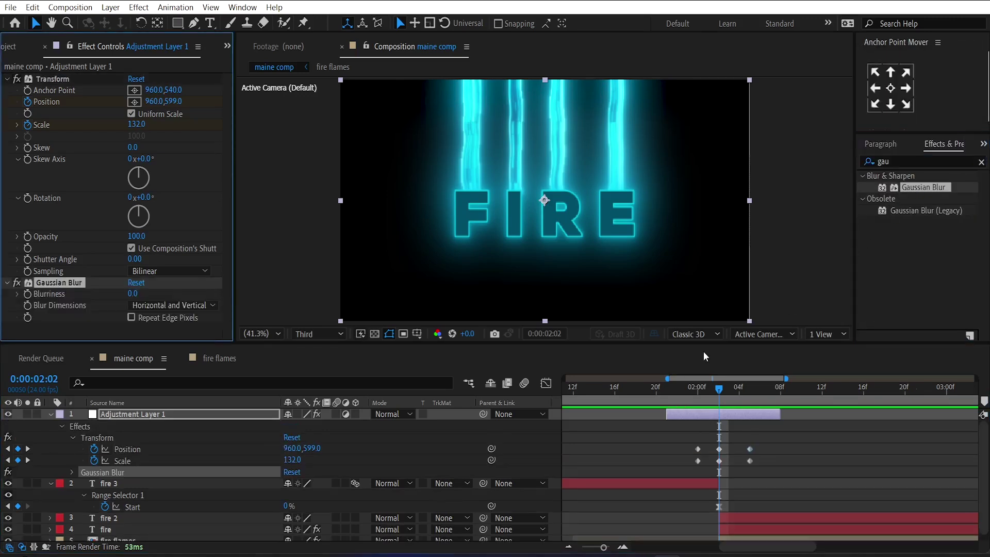
{"action": "left_click", "coordinate": [135, 294]}
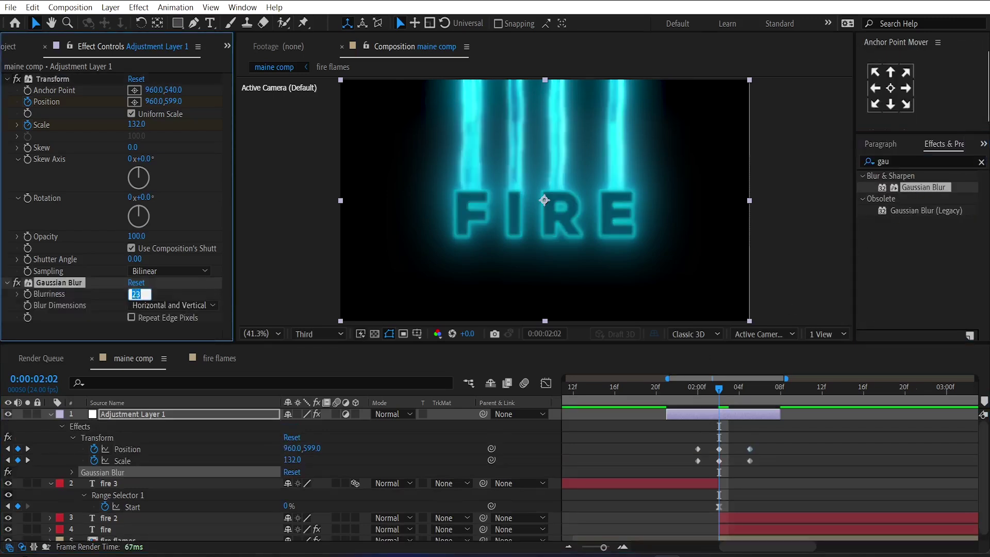
{"action": "key", "text": "Return"}
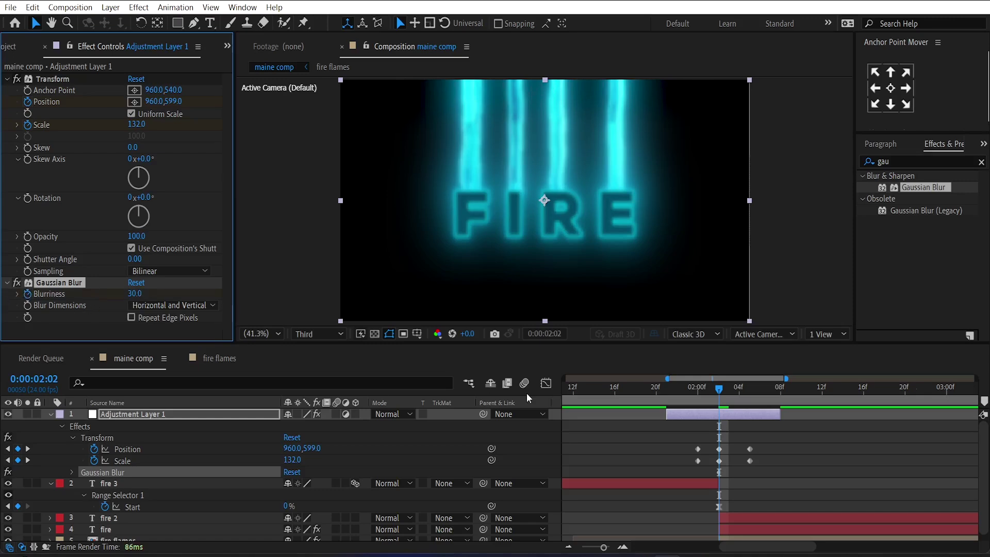
- Keyframe Blurriness to 0 at 2:00 and at 2:05
{"action": "left_click", "coordinate": [698, 395]}
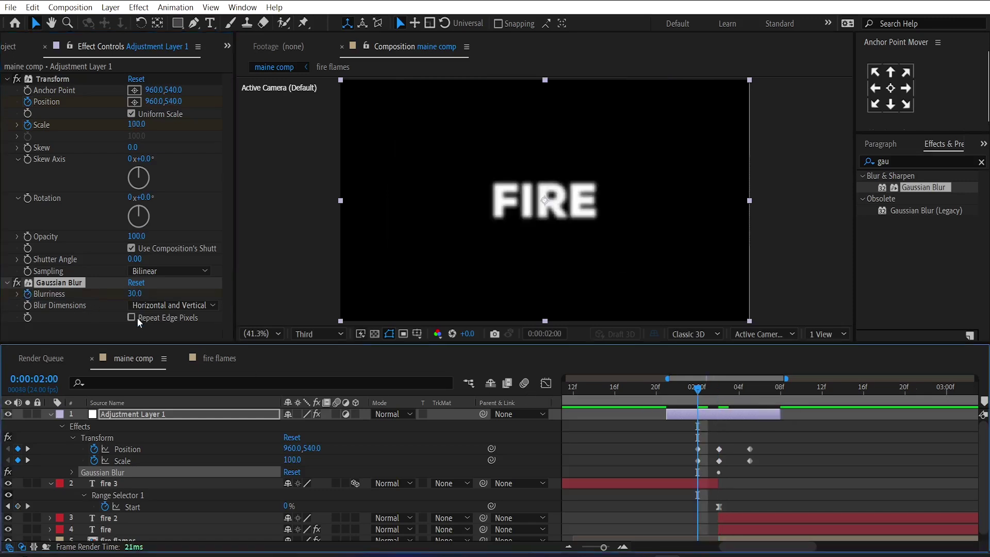
{"action": "left_click", "coordinate": [135, 293]}
{"action": "type", "text": "0"}
{"action": "key", "text": "Return"}
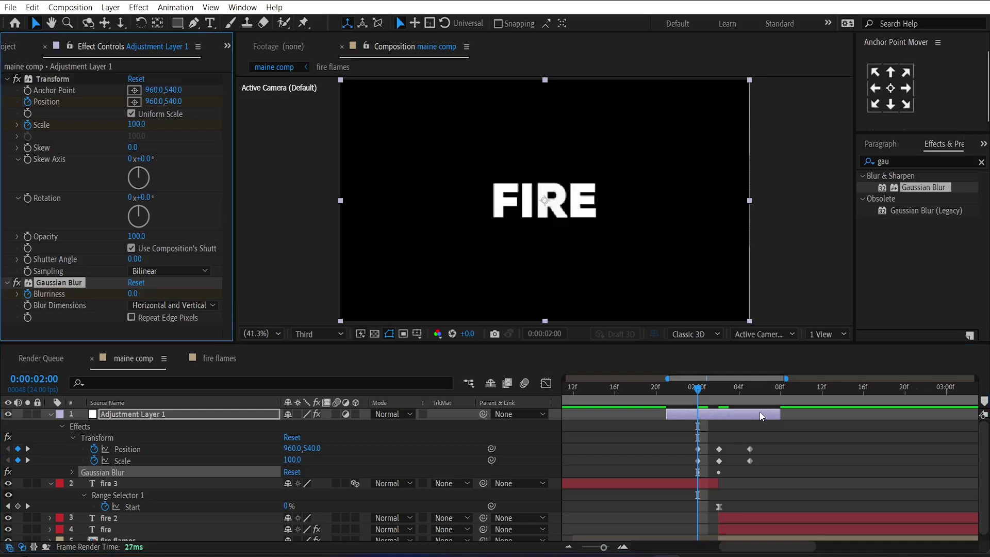
{"action": "left_click", "coordinate": [750, 396]}
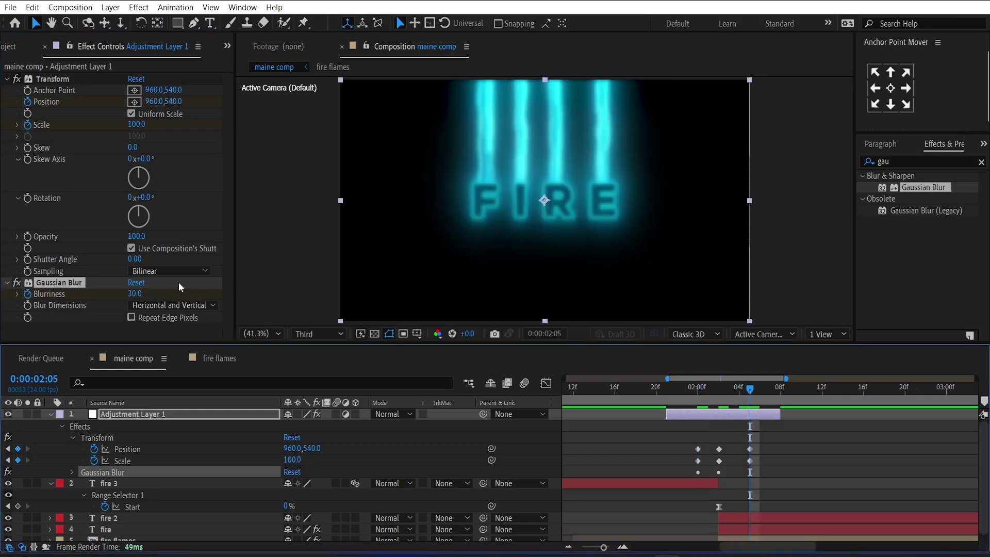
{"action": "left_click", "coordinate": [135, 293]}
{"action": "type", "text": "0"}
{"action": "key", "text": "Return"}
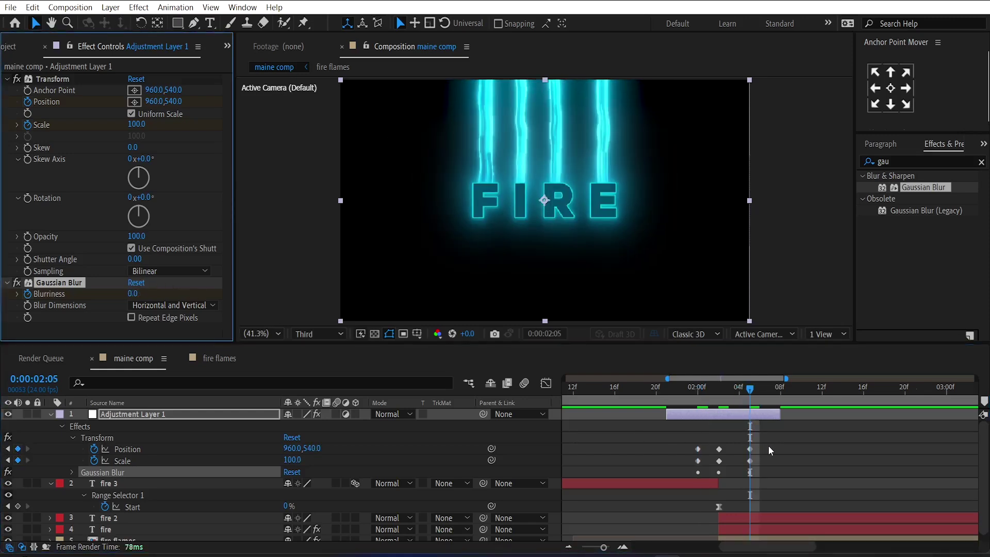
- Easy Ease all push-in and blur keyframes, shifting the first column one frame later
{"action": "key", "text": "u"}
{"action": "left_click_drag", "start_coordinate": [775, 446], "coordinate": [673, 472]}
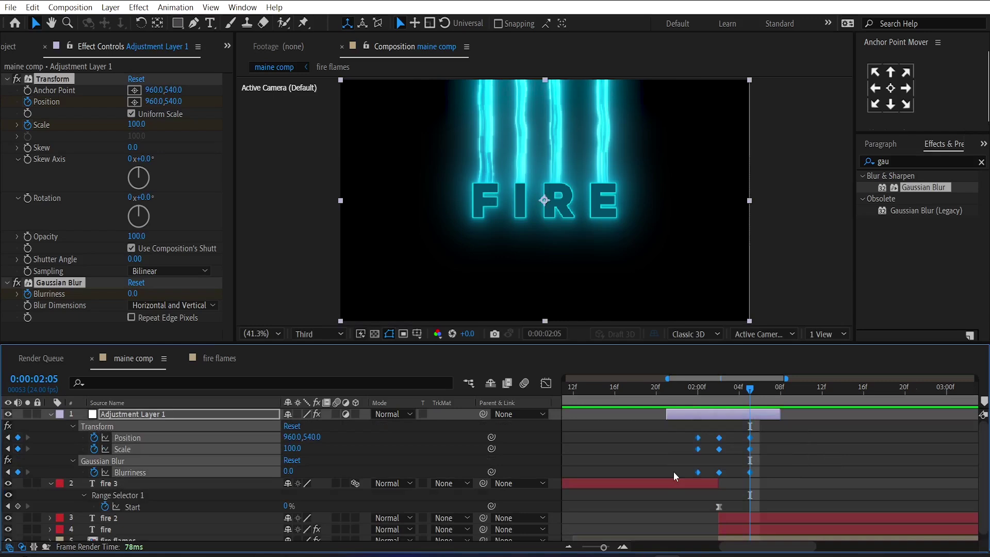
{"action": "key", "text": "F9"}
{"action": "left_click", "coordinate": [709, 461]}
{"action": "left_click_drag", "start_coordinate": [690, 431], "coordinate": [704, 477]}
{"action": "left_click_drag", "start_coordinate": [700, 441], "coordinate": [710, 441]}
- Preview the push-in from 1:20, park at 2:02 and collapse the layer properties
{"action": "left_click", "coordinate": [697, 390]}
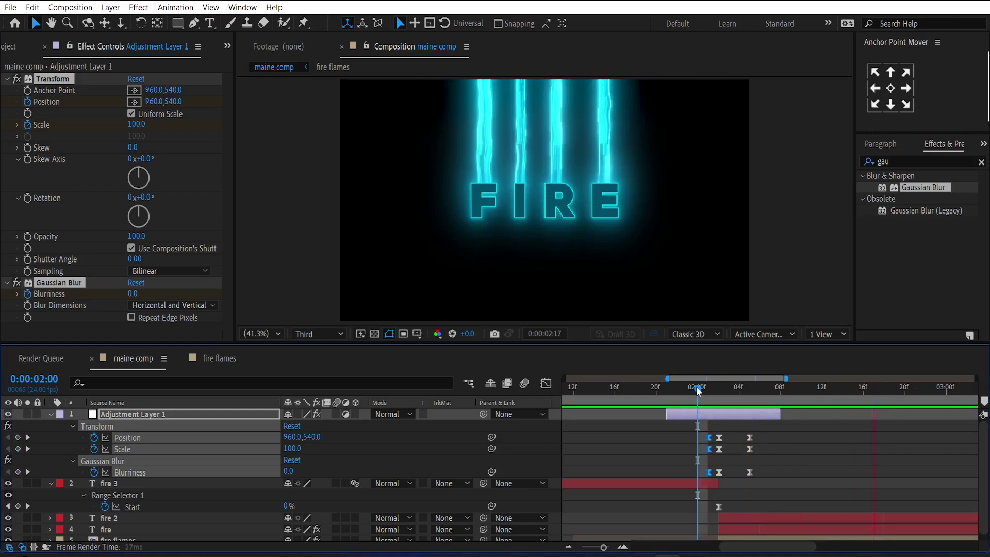
{"action": "left_click", "coordinate": [657, 394]}
{"action": "key", "text": "space"}
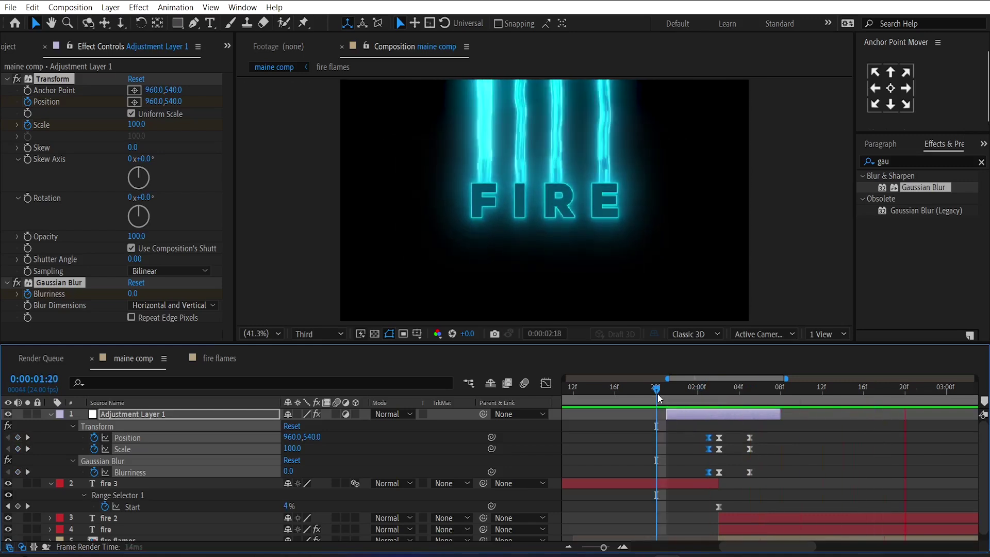
{"action": "left_click", "coordinate": [731, 398]}
{"action": "left_click_drag", "start_coordinate": [731, 398], "coordinate": [719, 399]}
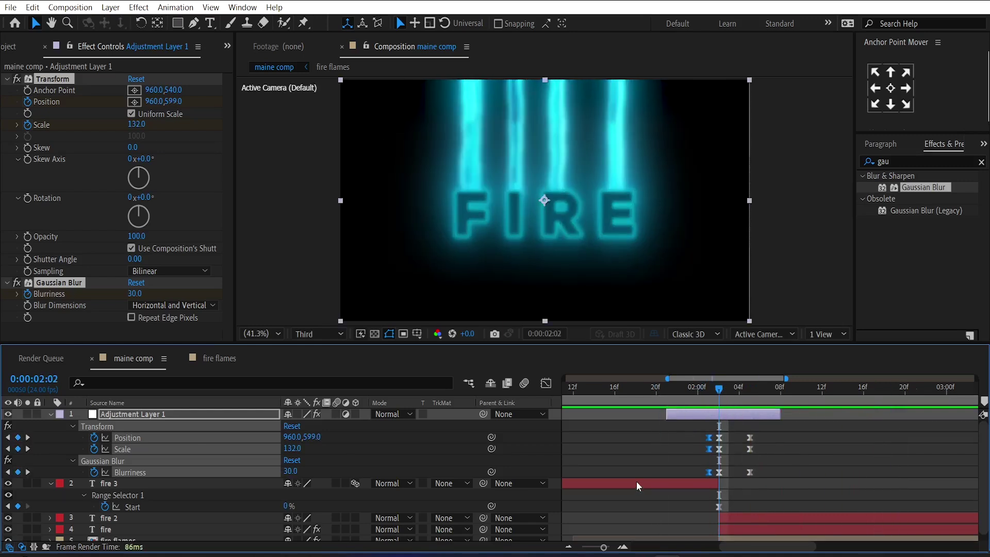
{"action": "left_click", "coordinate": [623, 492]}
{"action": "key", "text": "u"}
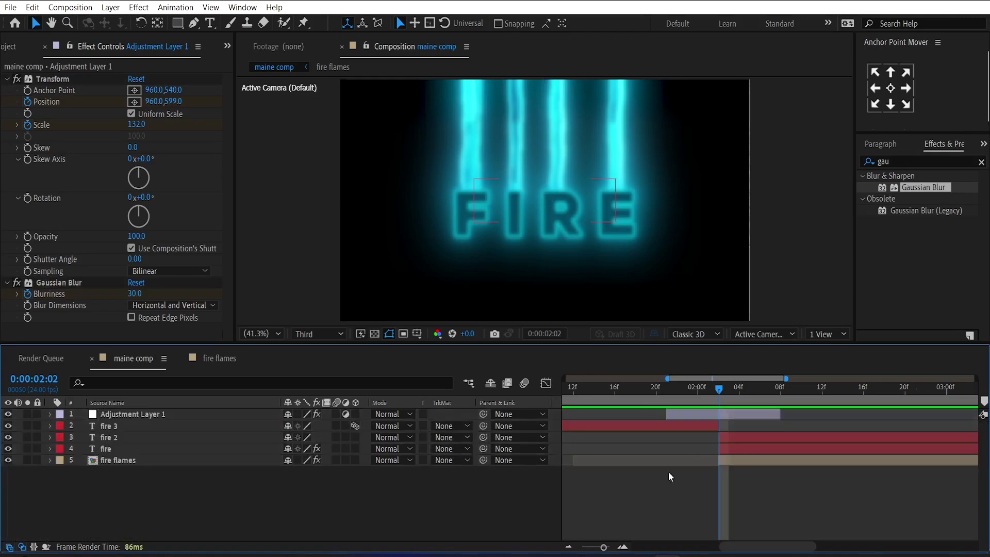
- Create a black solid named 'background' and drag it beneath the fire flames layer
{"action": "right_click", "coordinate": [448, 498]}
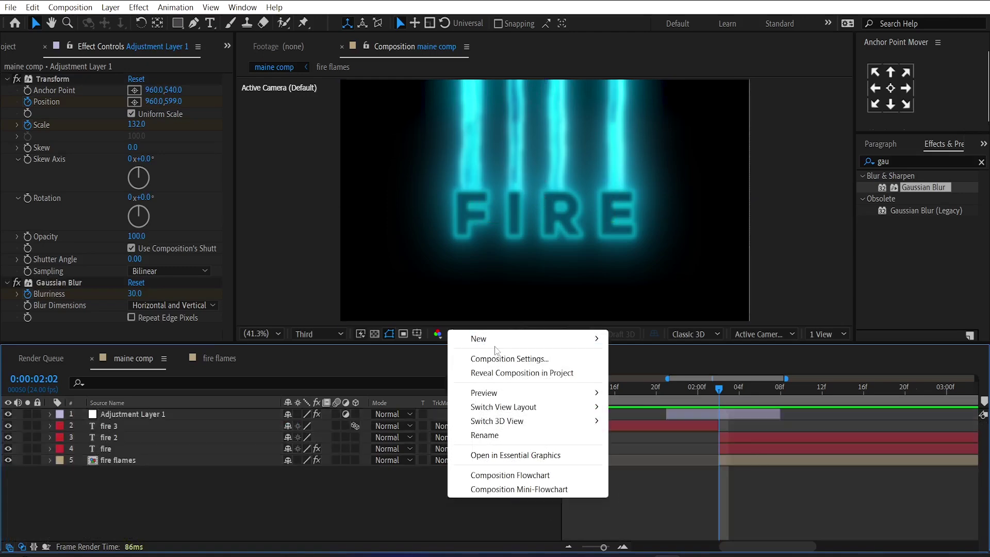
{"action": "mouse_move", "coordinate": [493, 341]}
{"action": "left_click", "coordinate": [643, 377]}
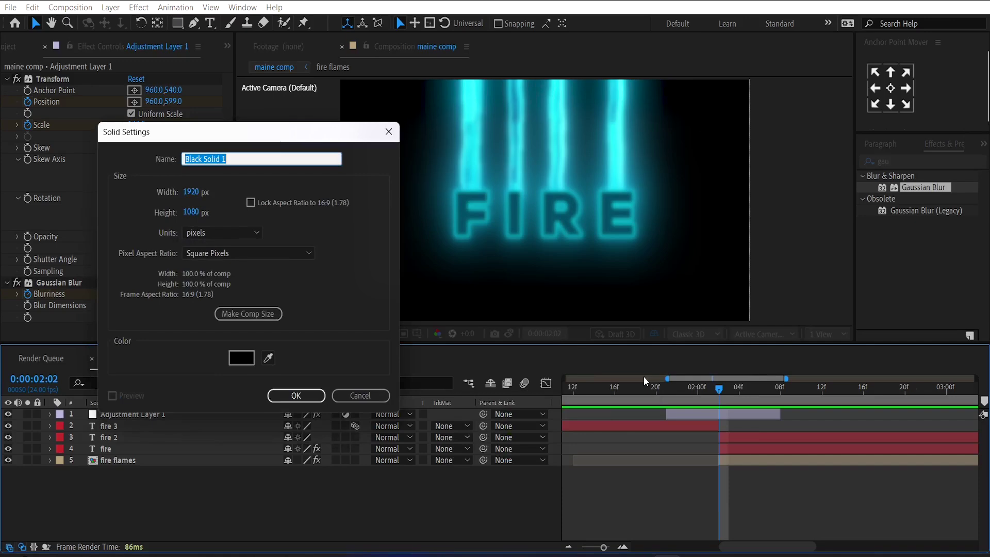
{"action": "type", "text": "background"}
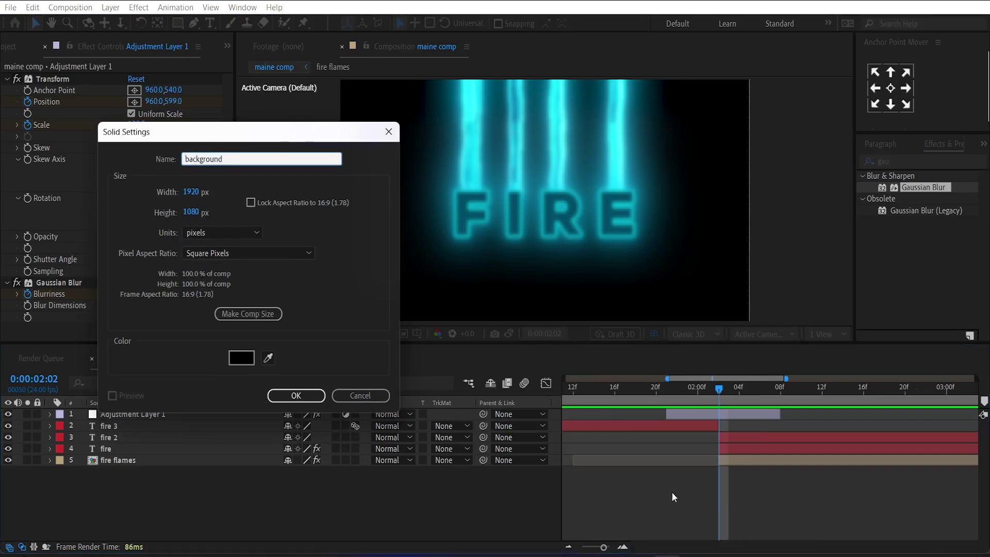
{"action": "left_click", "coordinate": [296, 401]}
{"action": "left_click_drag", "start_coordinate": [160, 415], "coordinate": [156, 474]}
{"action": "right_click", "coordinate": [453, 413]}
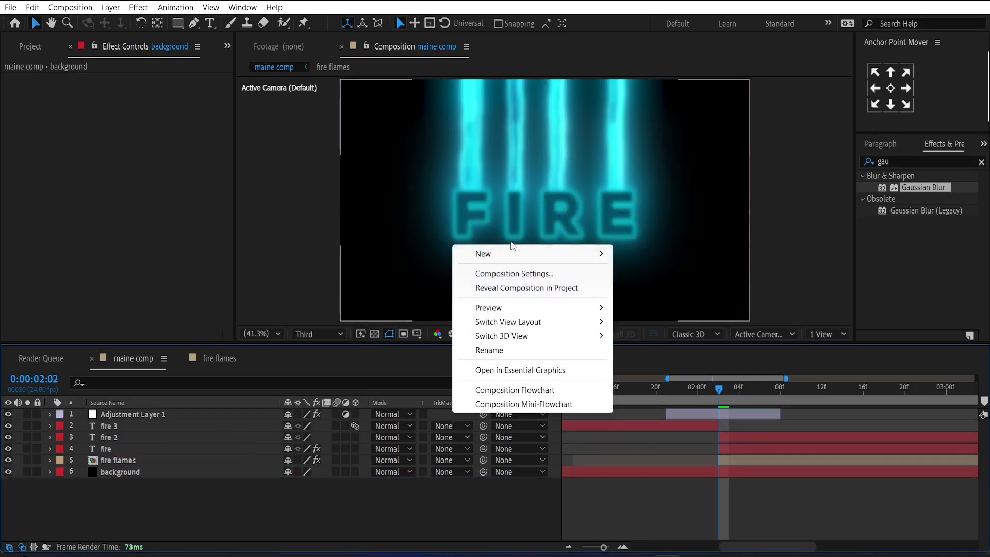
- Add an adjustment layer trimmed to span roughly 2:01 to 2:04, one frame shorter
{"action": "mouse_move", "coordinate": [498, 255]}
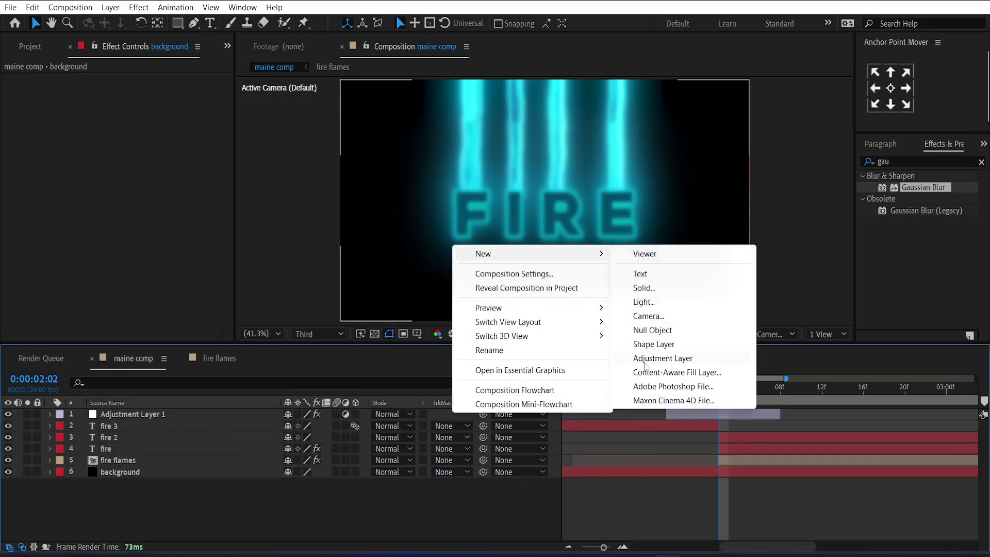
{"action": "left_click", "coordinate": [663, 358]}
{"action": "left_click", "coordinate": [709, 388]}
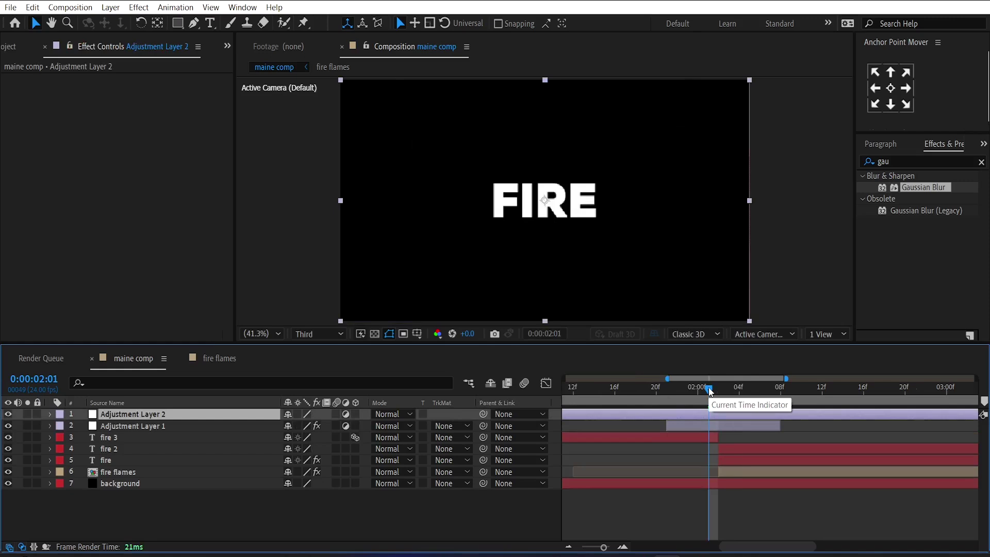
{"action": "key", "text": "alt+bracketleft"}
{"action": "left_click", "coordinate": [738, 389]}
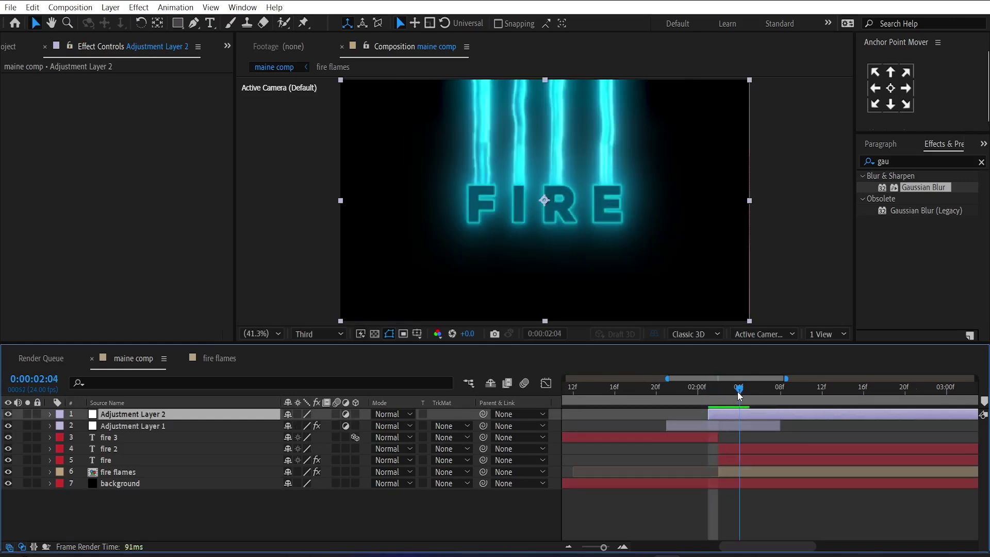
{"action": "key", "text": "alt+bracketright"}
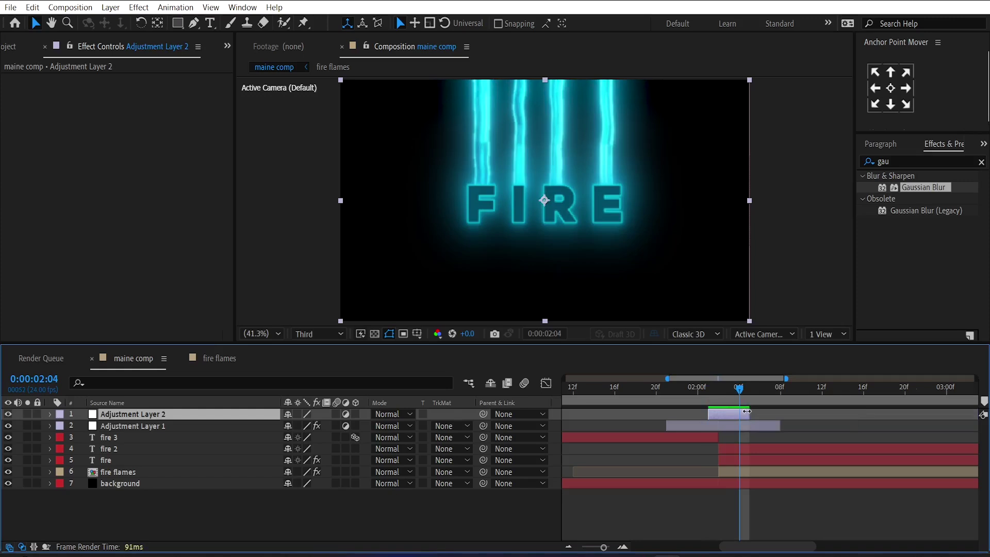
{"action": "left_click_drag", "start_coordinate": [732, 412], "coordinate": [733, 412]}
{"action": "left_click", "coordinate": [719, 391]}
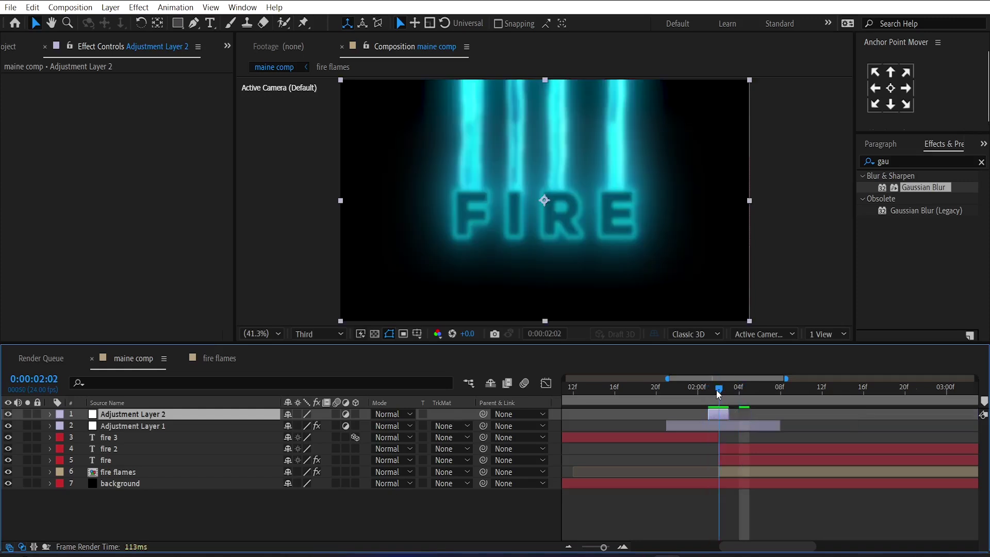
- Apply the Invert effect to Adjustment Layer 2
{"action": "left_click", "coordinate": [884, 161]}
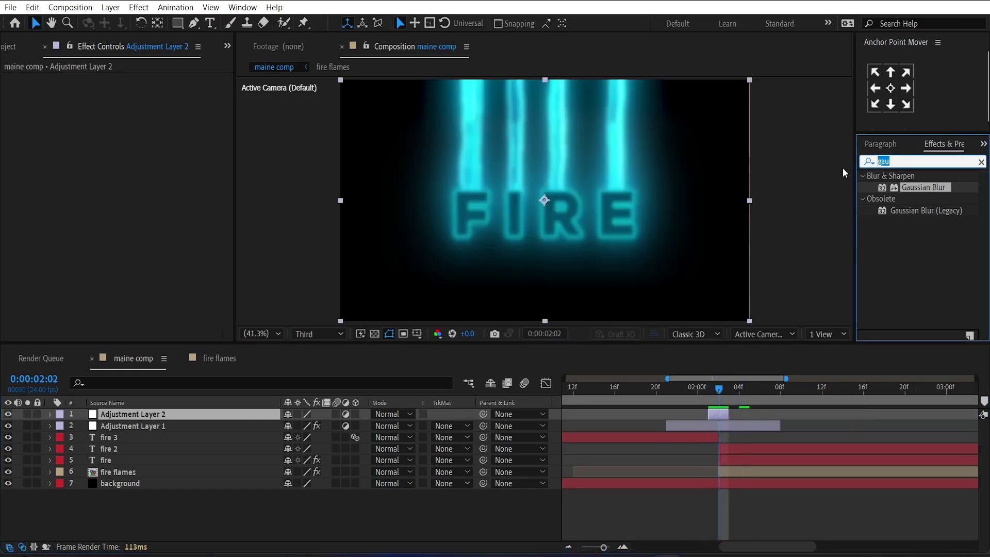
{"action": "type", "text": "inver"}
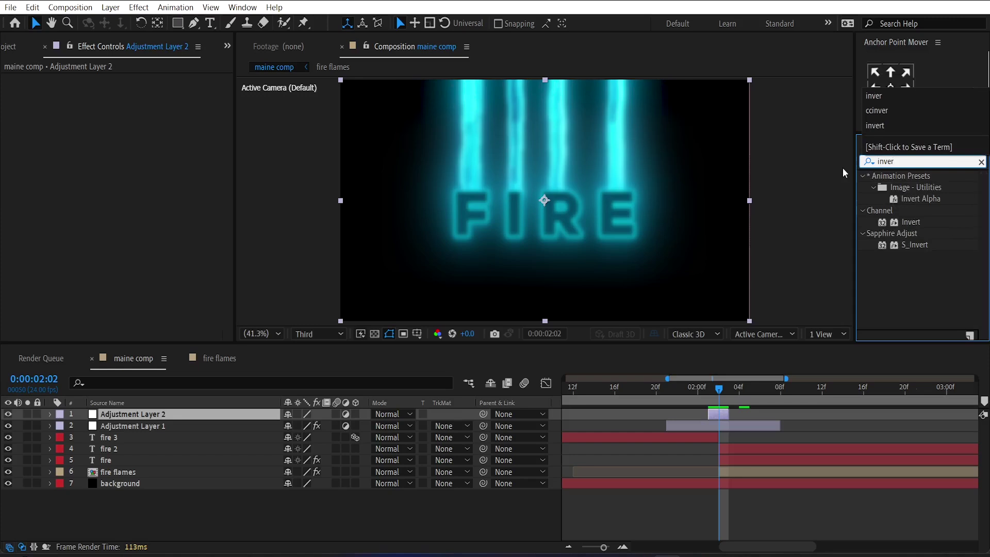
{"action": "left_click", "coordinate": [911, 223]}
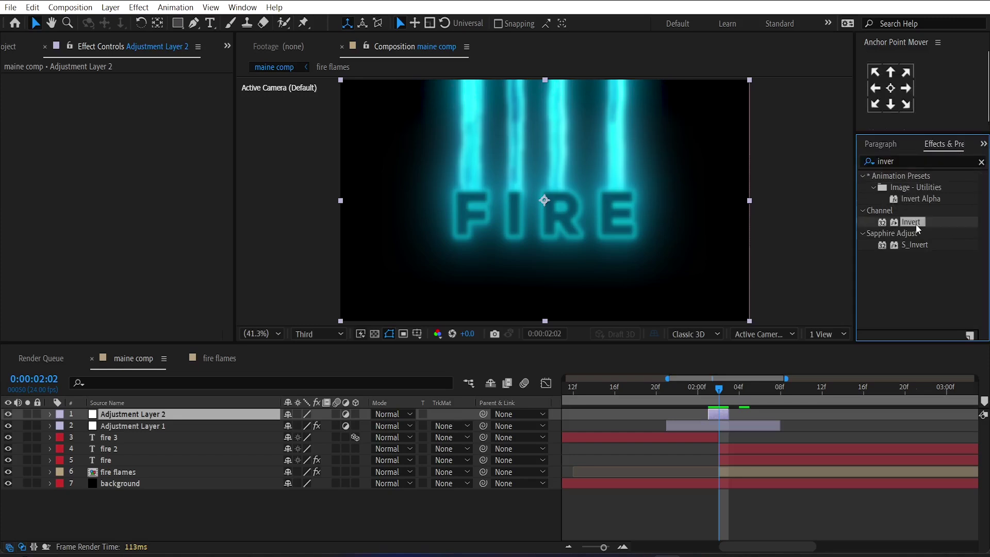
{"action": "double_click", "coordinate": [911, 222]}
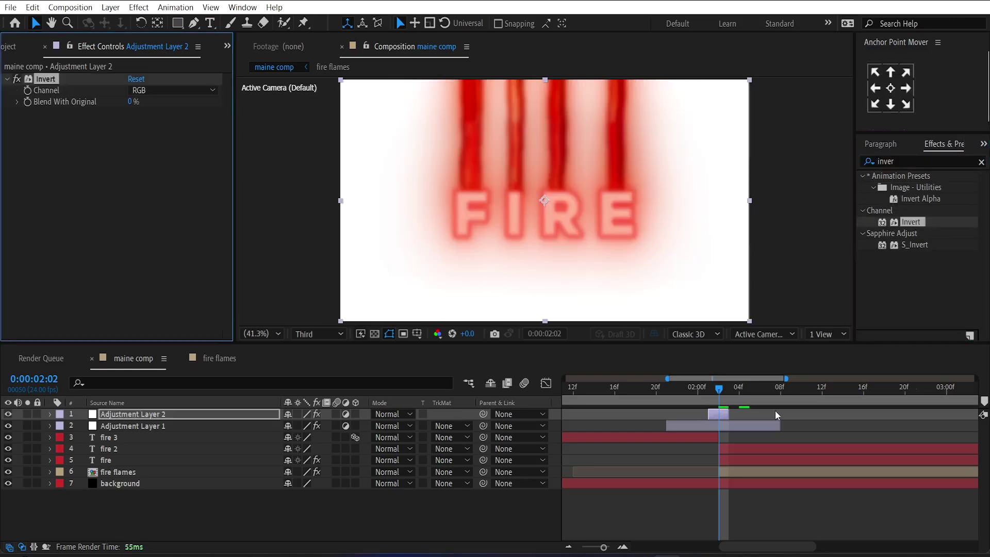
- Preview from 0:00:00:19, then park the playhead at 0:00:02:02 to check the inverted frame
{"action": "left_click_drag", "start_coordinate": [690, 391], "coordinate": [468, 410]}
{"action": "key", "text": "space"}
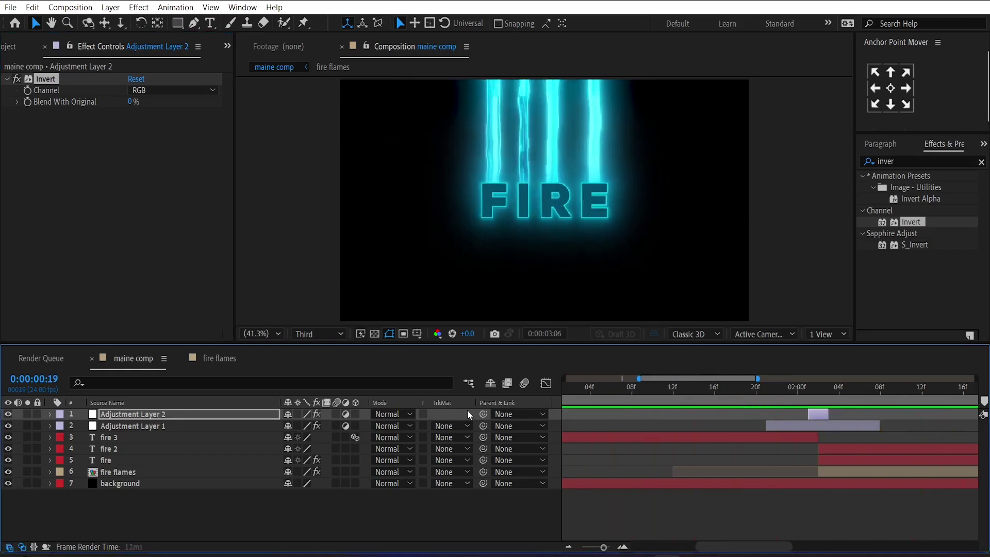
{"action": "left_click", "coordinate": [762, 478]}
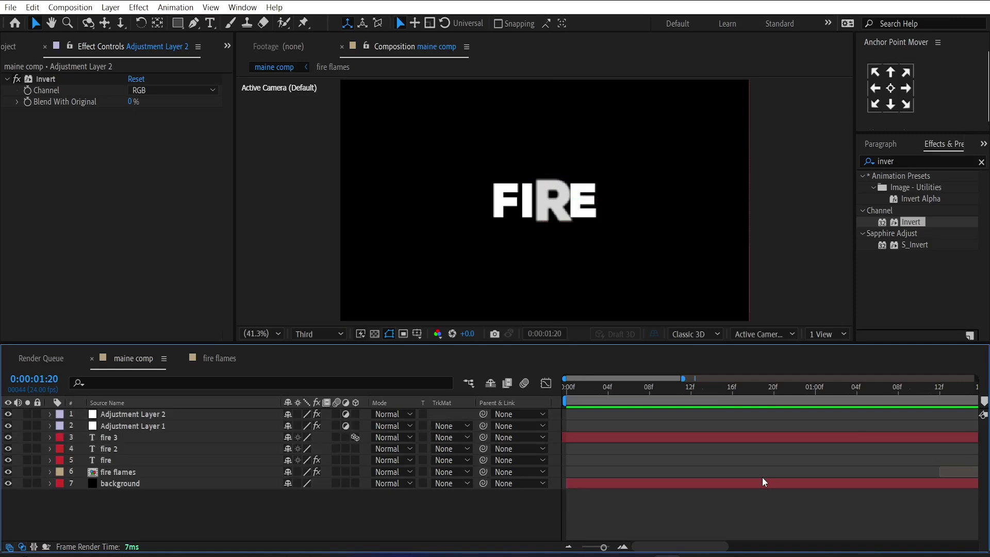
{"action": "left_click", "coordinate": [801, 394]}
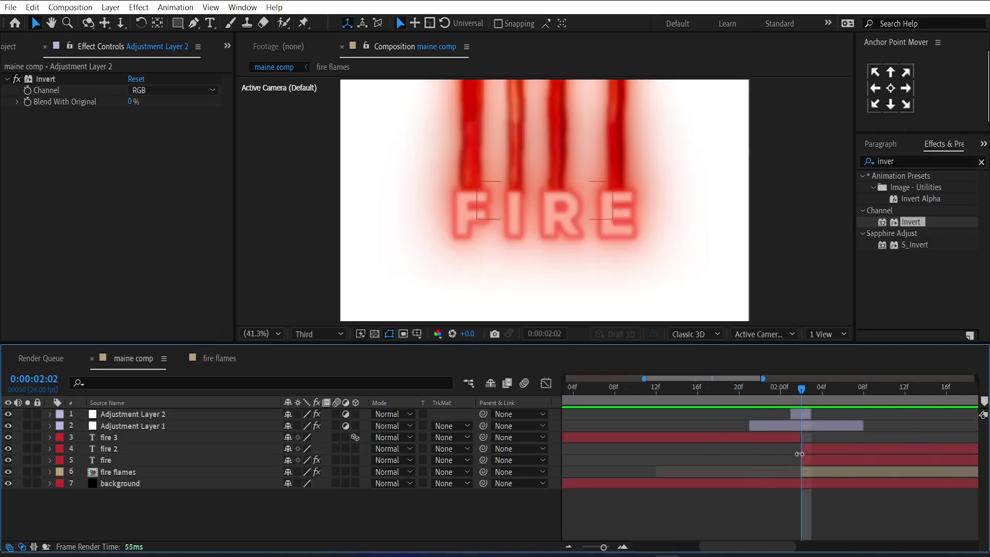
- Open the fire flames precomp and add a new adjustment layer inside it
{"action": "double_click", "coordinate": [832, 474]}
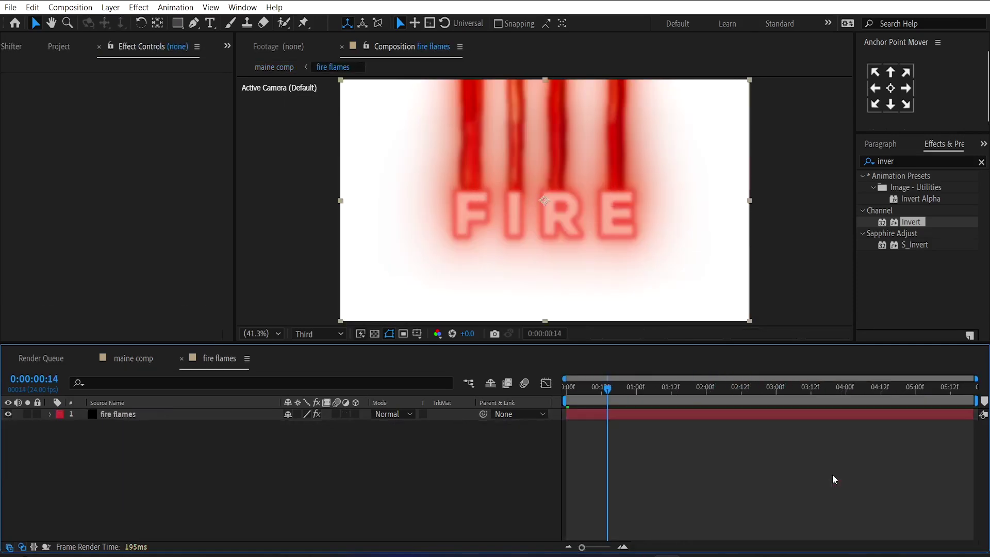
{"action": "right_click", "coordinate": [413, 478]}
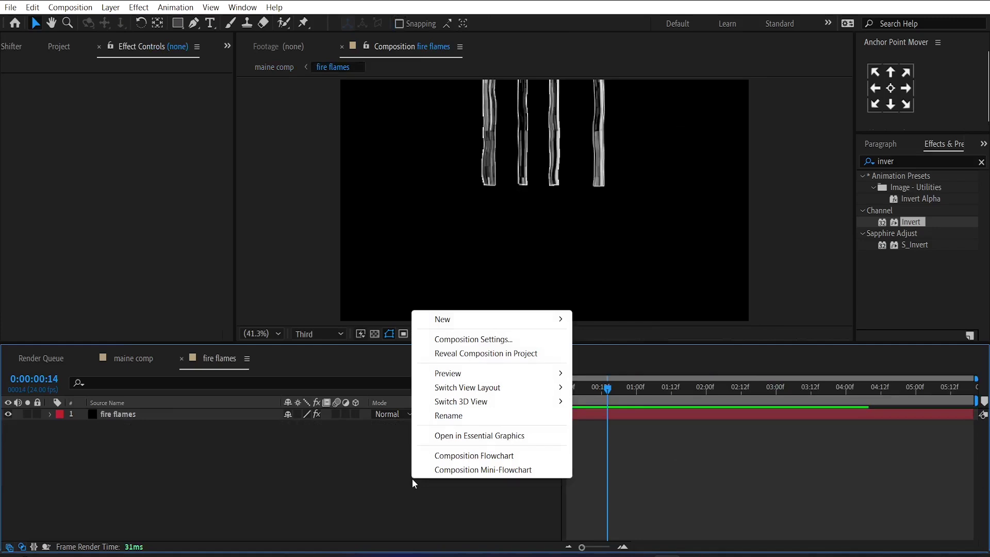
{"action": "mouse_move", "coordinate": [464, 320]}
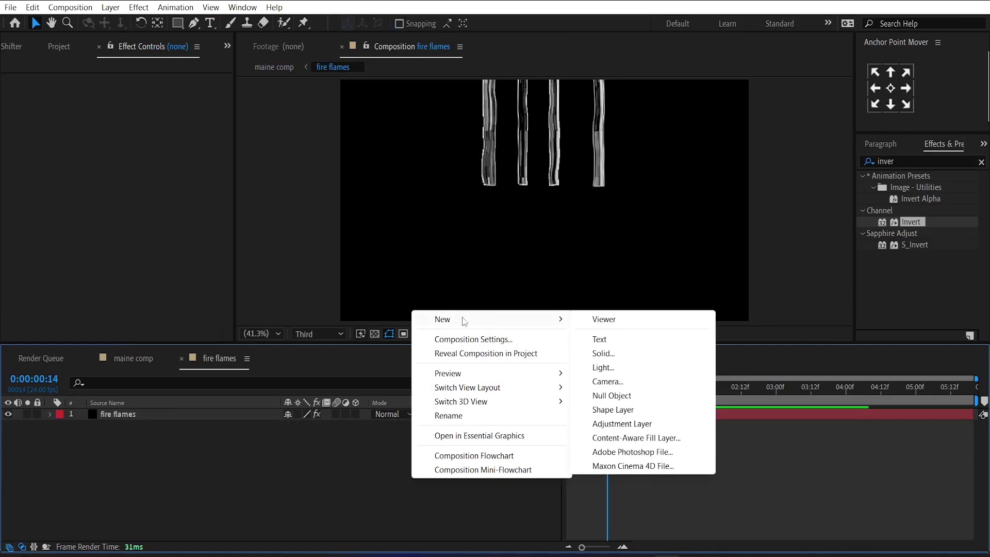
{"action": "left_click", "coordinate": [614, 424]}
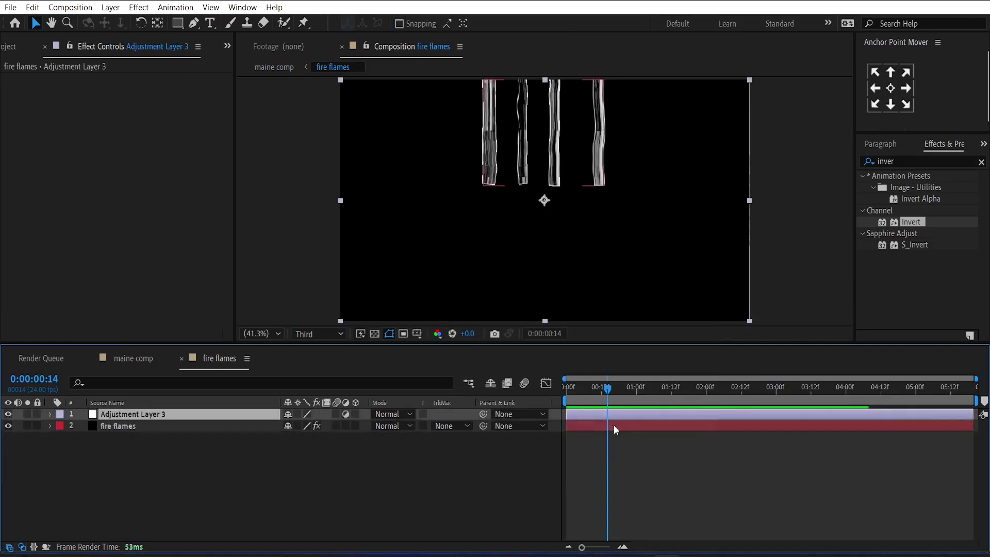
- Apply Optics Compensation to Adjustment Layer 3
{"action": "left_click", "coordinate": [901, 161]}
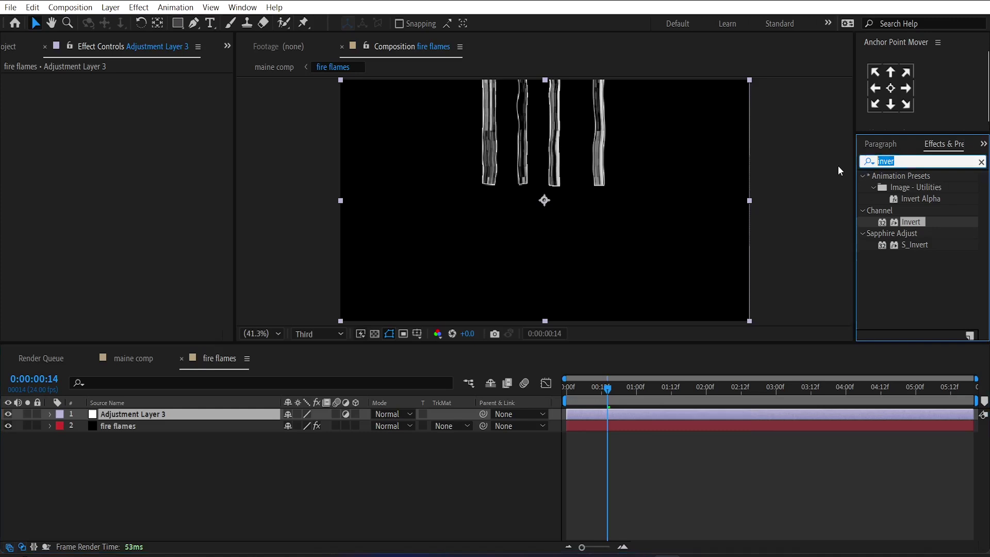
{"action": "type", "text": "opti"}
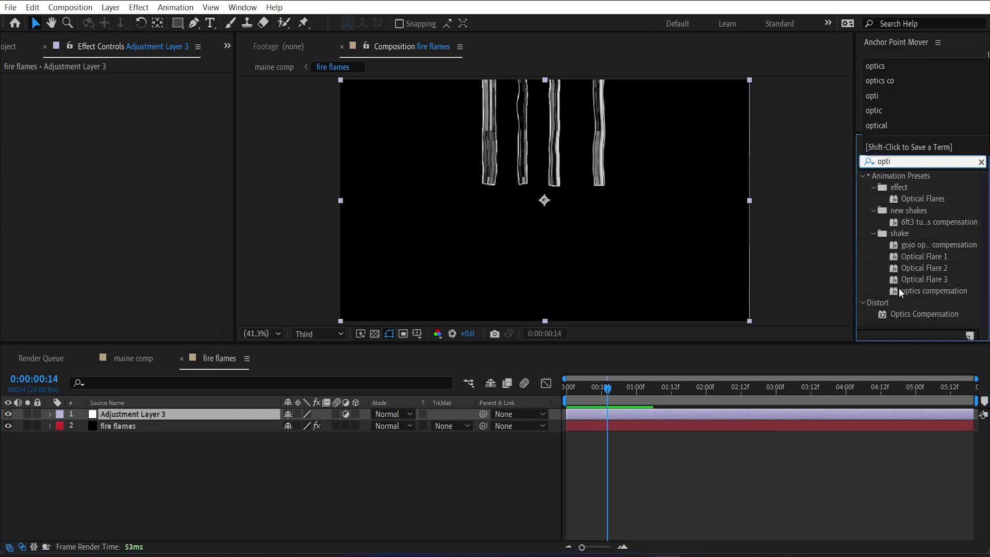
{"action": "left_click", "coordinate": [907, 314]}
{"action": "double_click", "coordinate": [907, 314]}
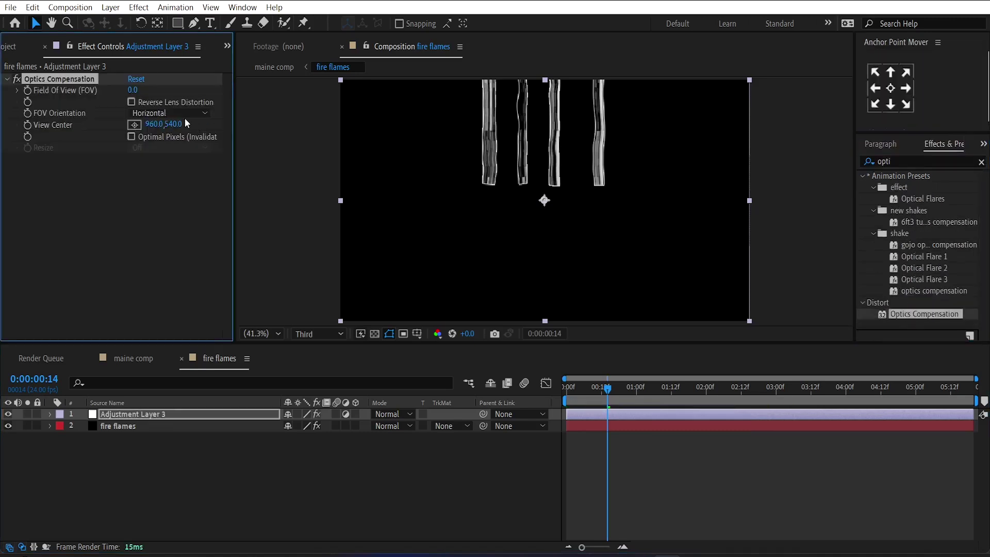
- Turn on Reverse Lens Distortion and set Field Of View to 85
{"action": "left_click_drag", "start_coordinate": [133, 90], "coordinate": [136, 92]}
{"action": "left_click", "coordinate": [137, 92]}
{"action": "type", "text": "60"}
{"action": "key", "text": "Return"}
{"action": "left_click", "coordinate": [131, 102]}
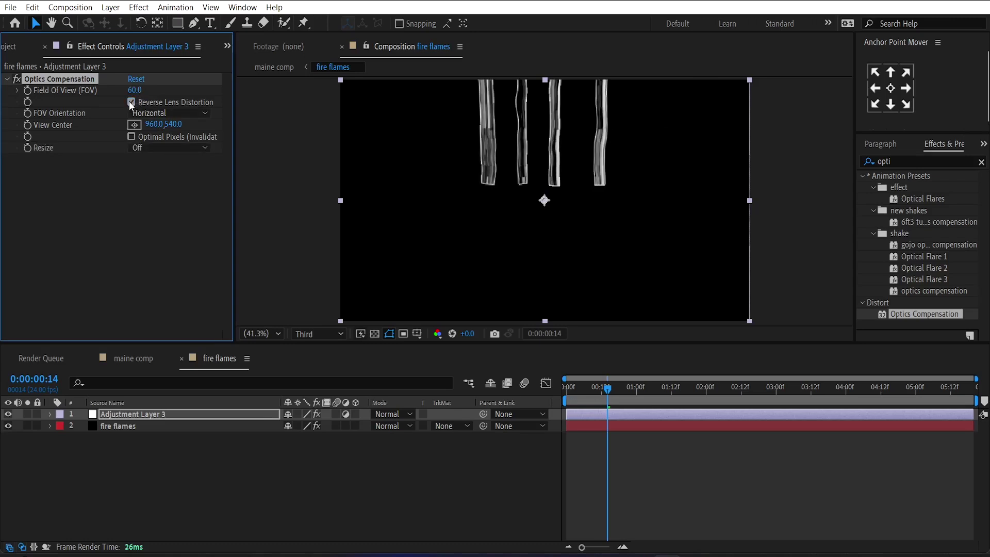
{"action": "left_click_drag", "start_coordinate": [135, 91], "coordinate": [348, 66]}
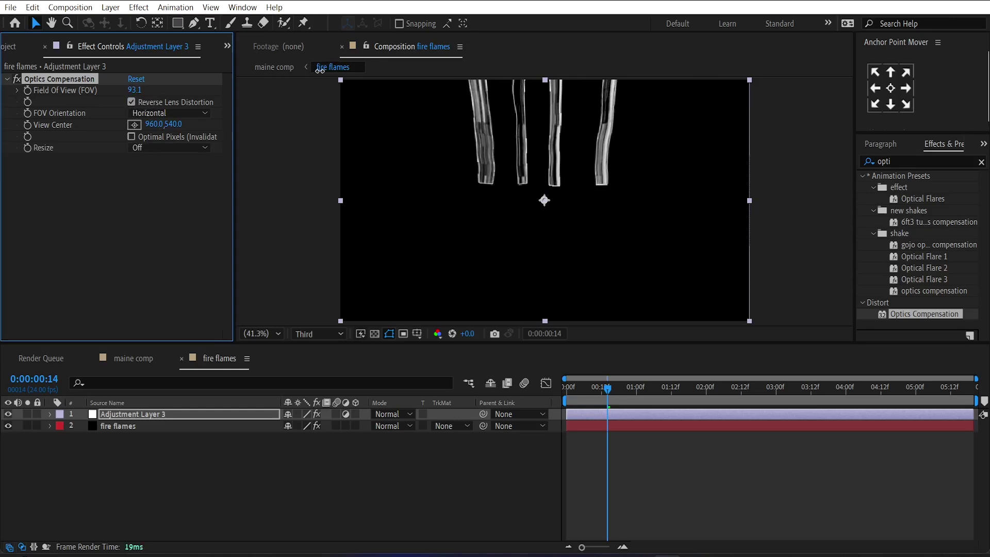
{"action": "left_click", "coordinate": [137, 90]}
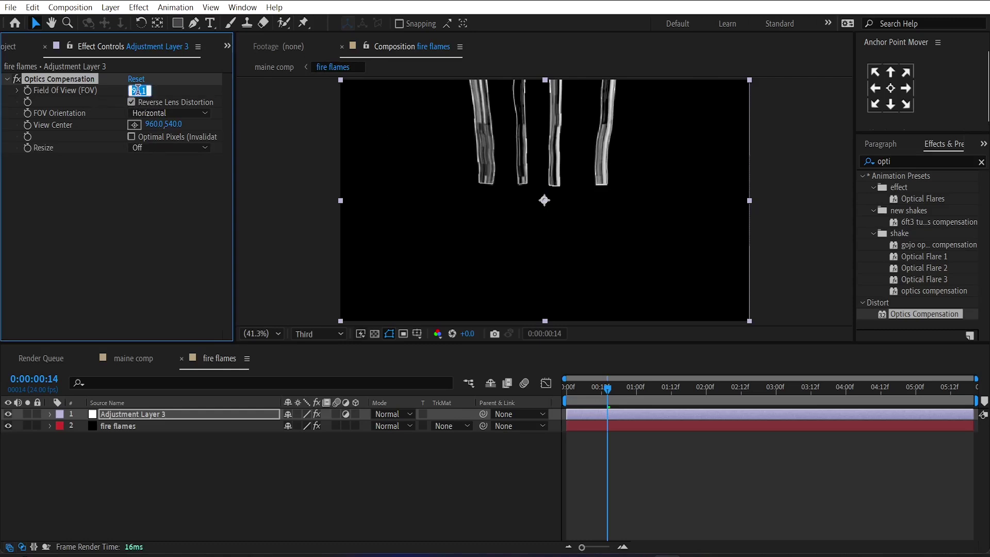
{"action": "type", "text": "85"}
{"action": "key", "text": "Return"}
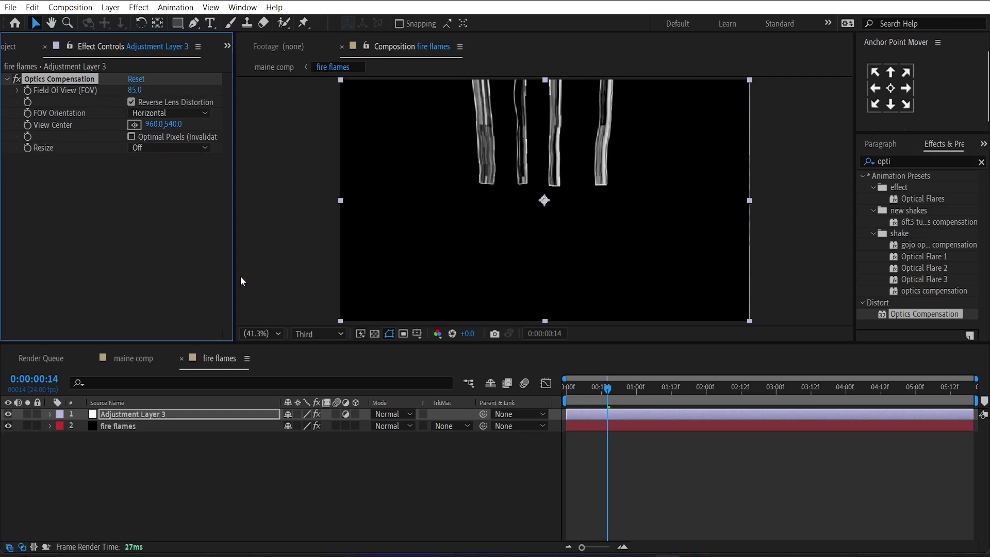
- Return to maine comp and preview it from 0:00:01:19
{"action": "left_click", "coordinate": [136, 358]}
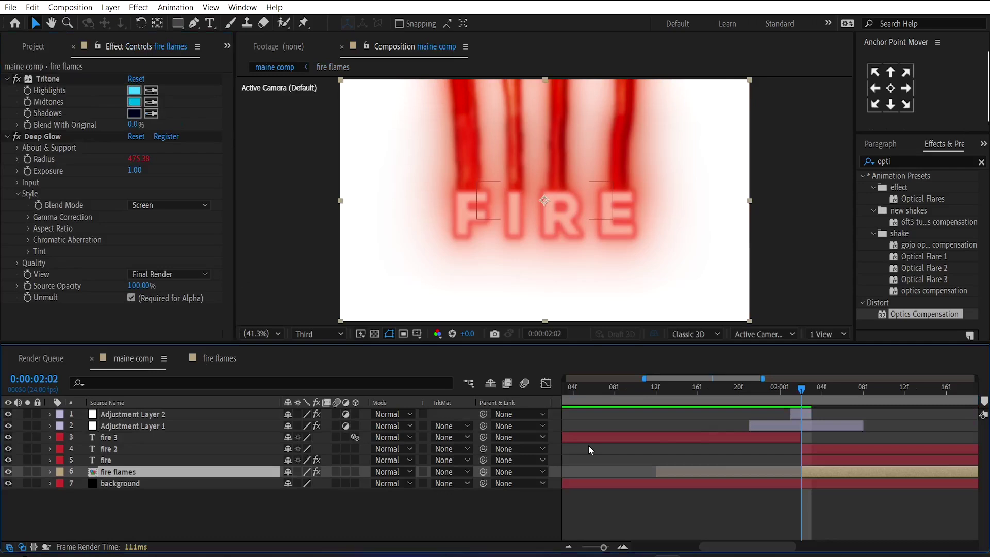
{"action": "left_click_drag", "start_coordinate": [776, 395], "coordinate": [729, 395]}
{"action": "key", "text": "space"}
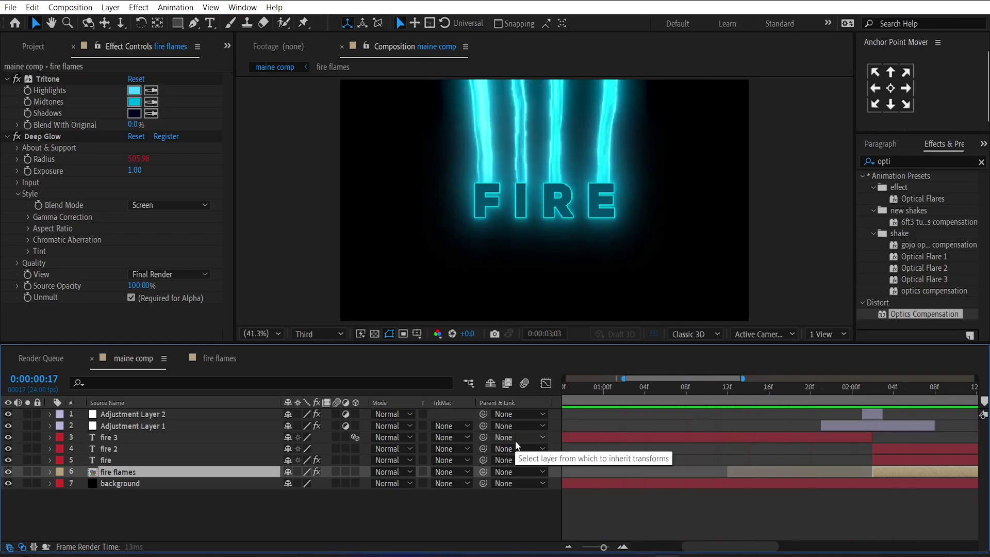
{"action": "key", "text": "space"}
- Pre-compose all seven layers into a composition named 'all maine layers'
{"action": "key", "text": "ctrl+a"}
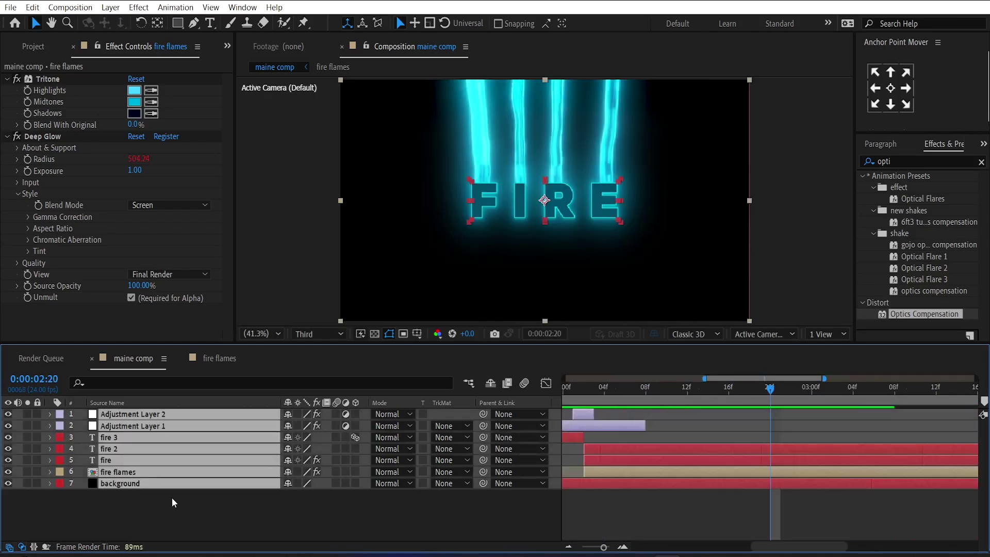
{"action": "key", "text": "ctrl+shift+c"}
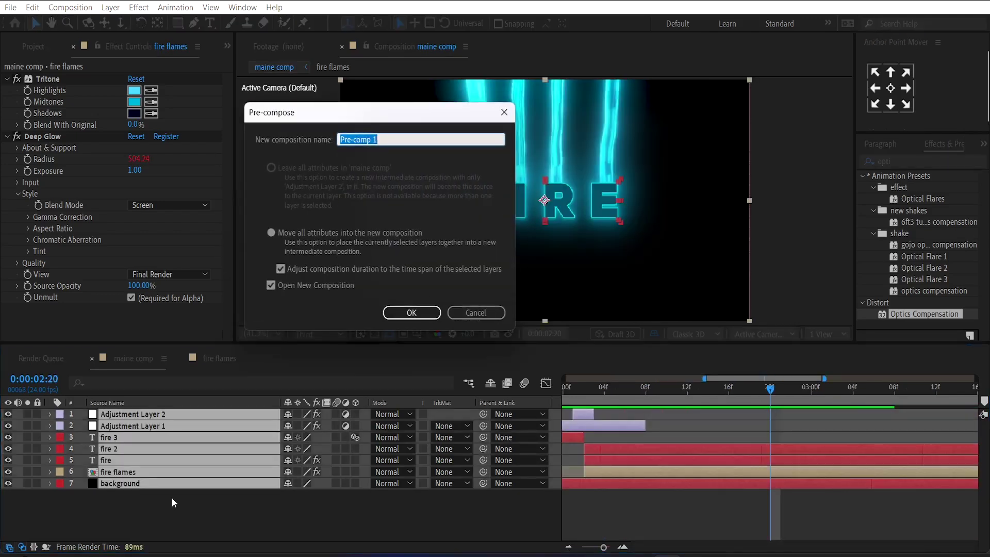
{"action": "type", "text": "all l"}
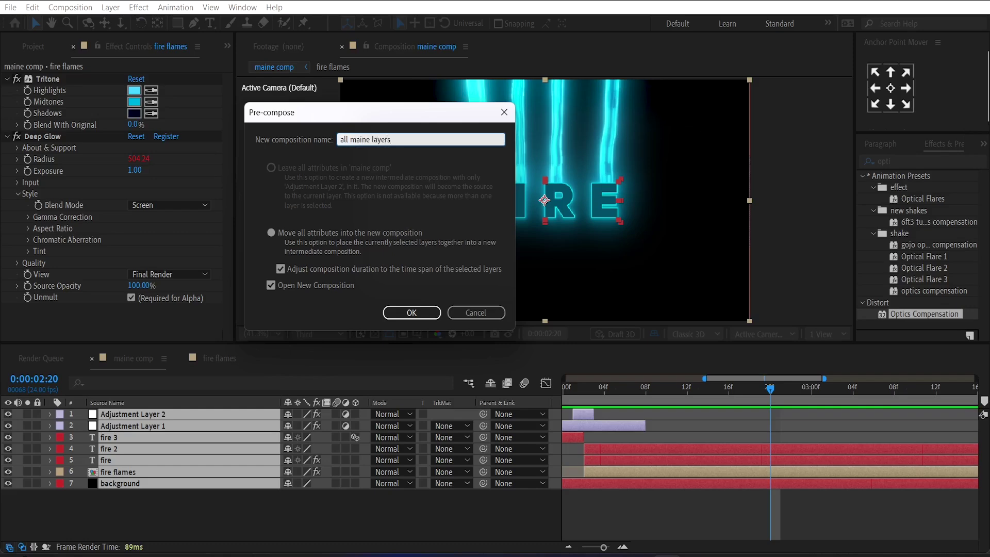
{"action": "key", "text": "Return"}
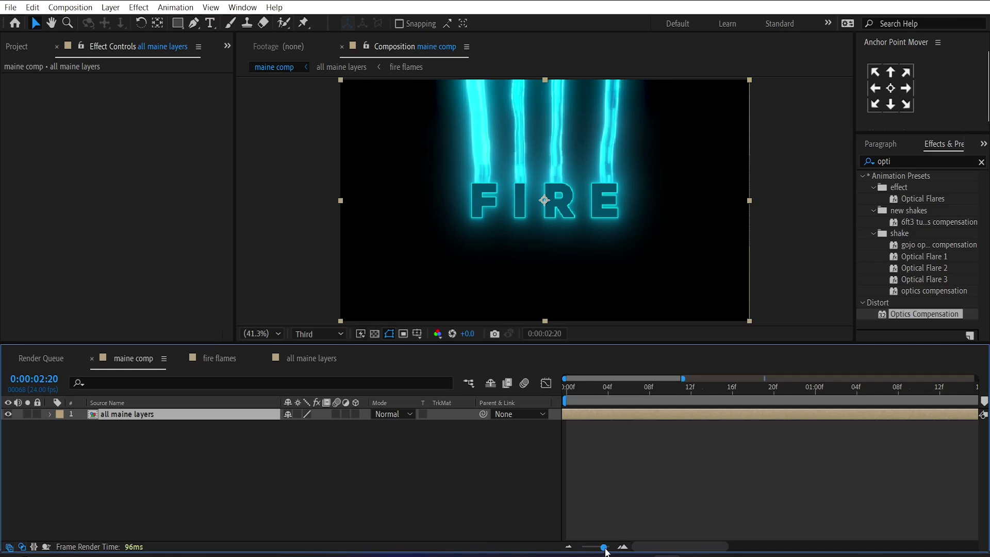
- Keyframe Scale at 0:00 and raise the starting value to 125%
{"action": "left_click_drag", "start_coordinate": [603, 547], "coordinate": [582, 549]}
{"action": "left_click_drag", "start_coordinate": [586, 389], "coordinate": [523, 407]}
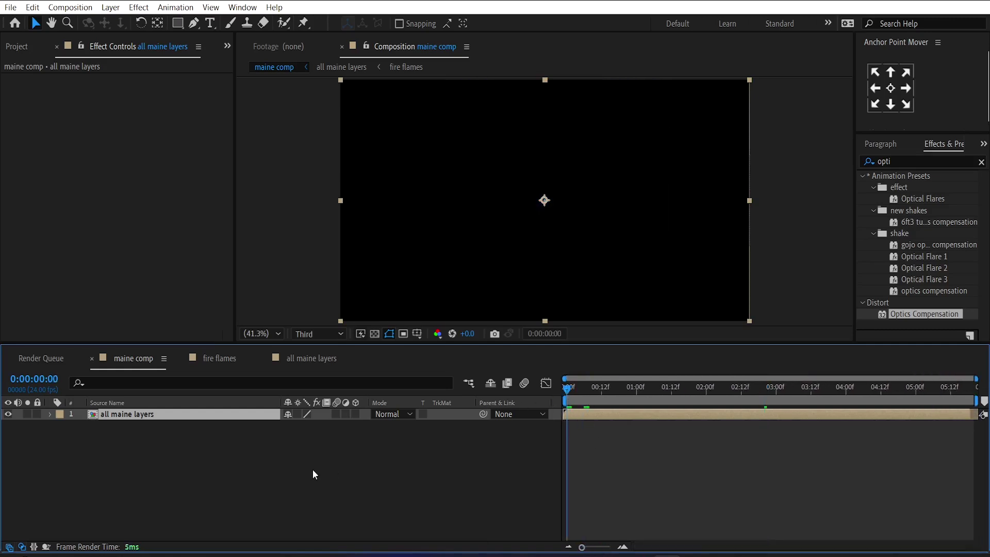
{"action": "key", "text": "s"}
{"action": "left_click", "coordinate": [81, 426]}
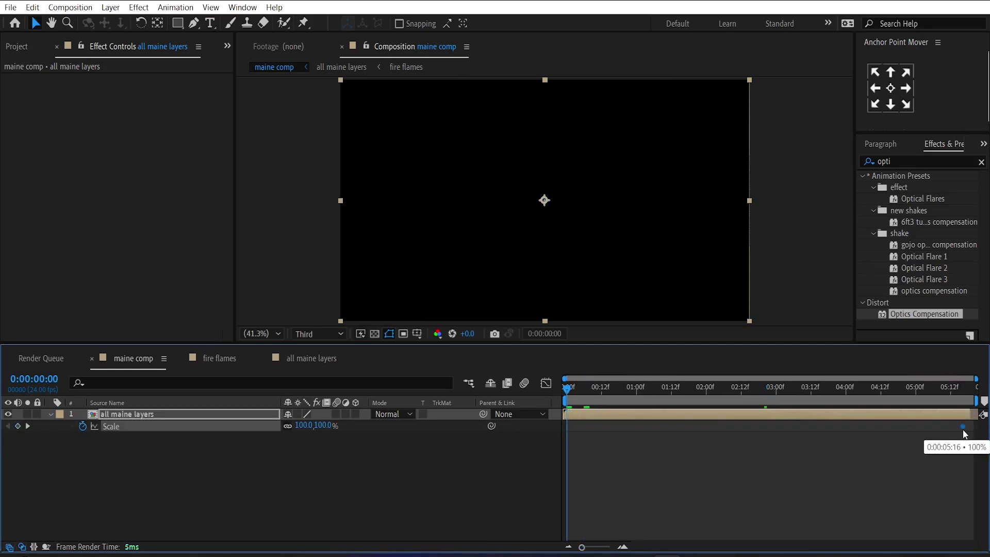
{"action": "left_click_drag", "start_coordinate": [322, 427], "coordinate": [335, 425]}
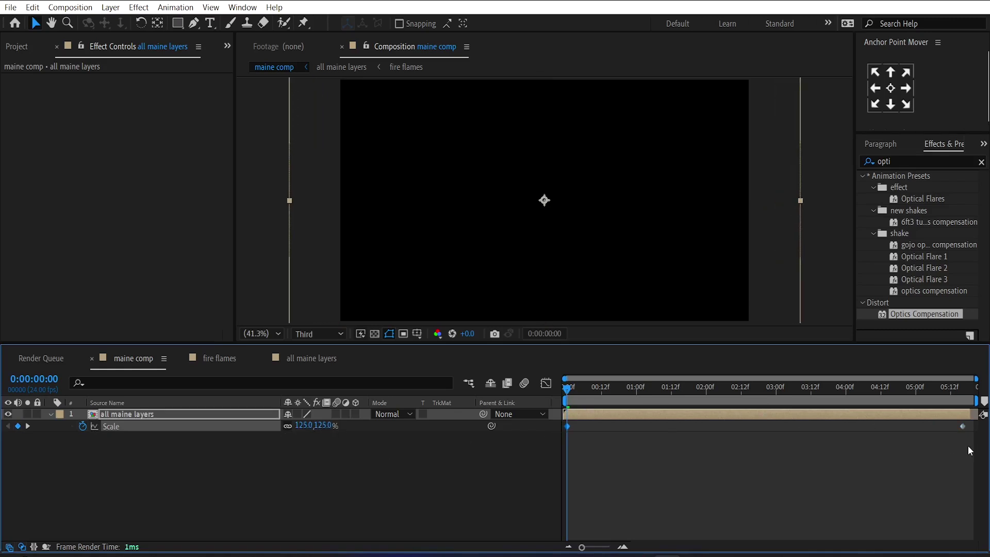
- Stretch ease influence on both Scale keyframes in the speed graph, then play back from the start
{"action": "left_click_drag", "start_coordinate": [968, 446], "coordinate": [543, 400]}
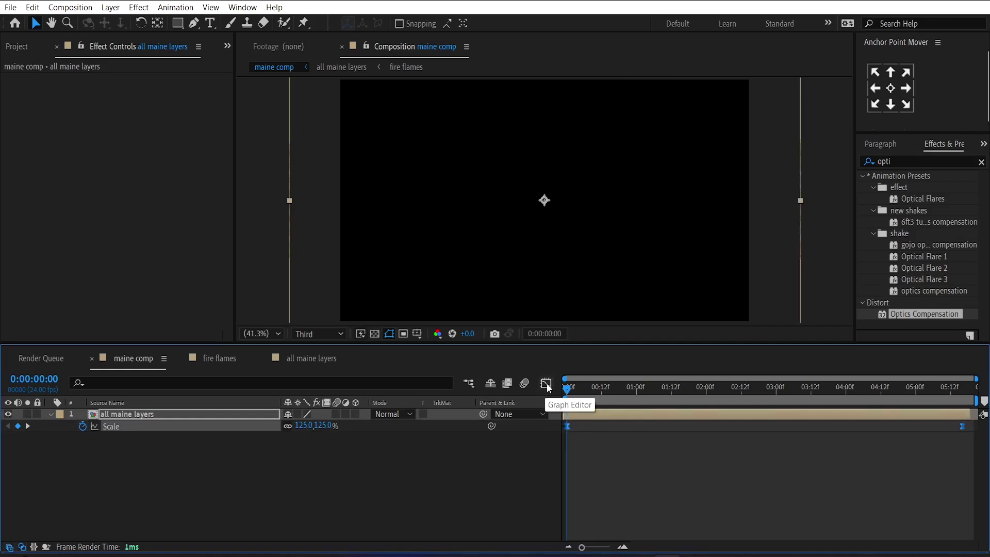
{"action": "left_click", "coordinate": [546, 383]}
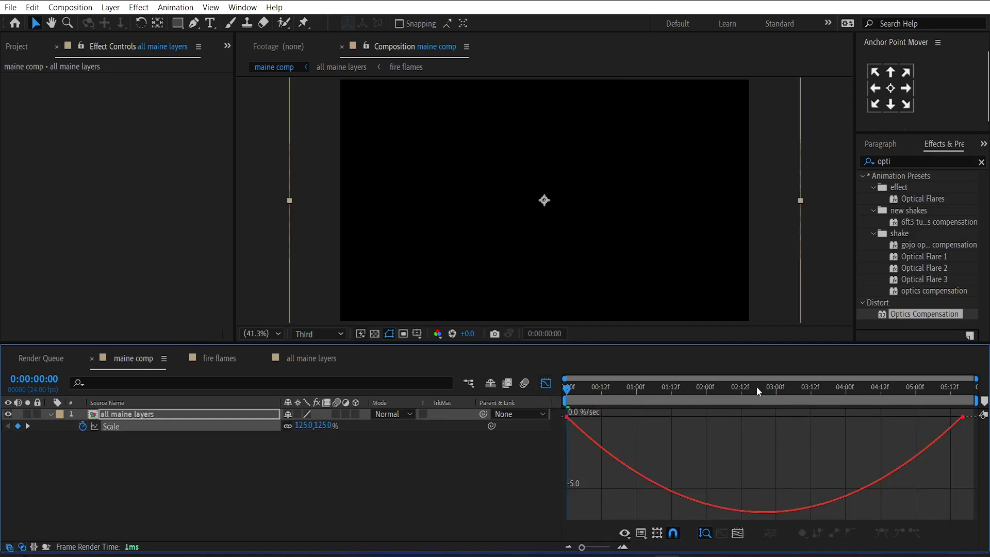
{"action": "left_click_drag", "start_coordinate": [751, 388], "coordinate": [709, 401]}
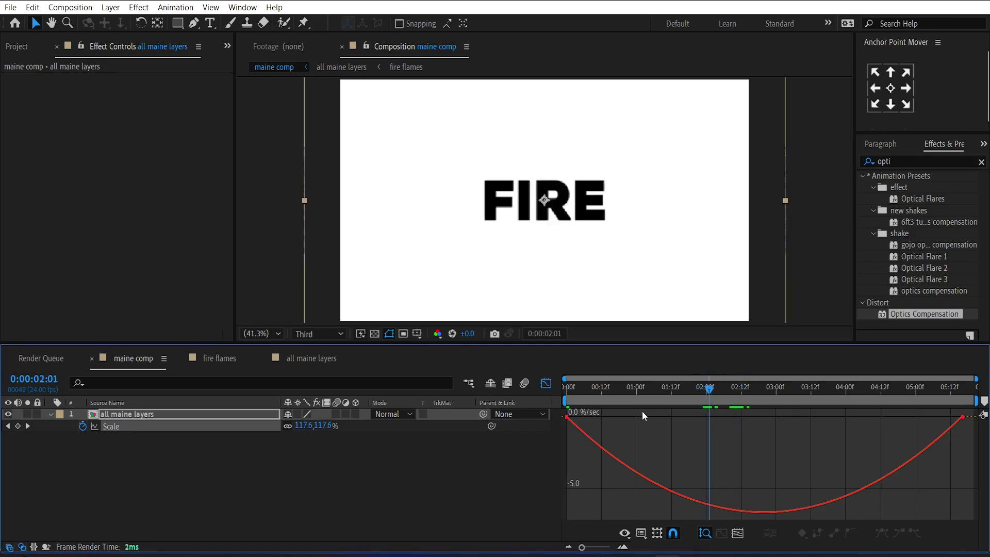
{"action": "left_click_drag", "start_coordinate": [642, 410], "coordinate": [498, 431]}
{"action": "left_click_drag", "start_coordinate": [633, 419], "coordinate": [719, 417]}
{"action": "left_click_drag", "start_coordinate": [896, 416], "coordinate": [883, 416]}
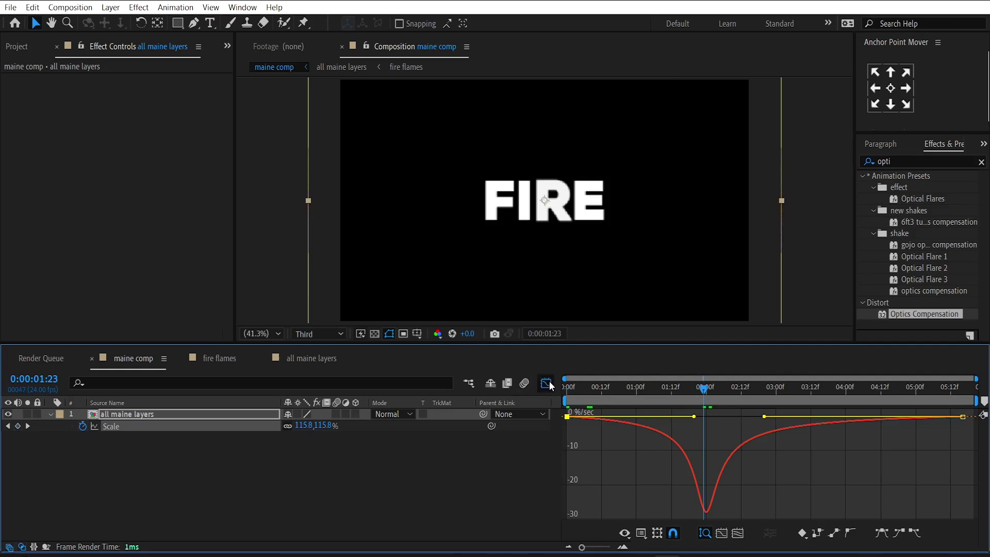
{"action": "left_click", "coordinate": [546, 382]}
{"action": "key", "text": "Home"}
{"action": "key", "text": "space"}
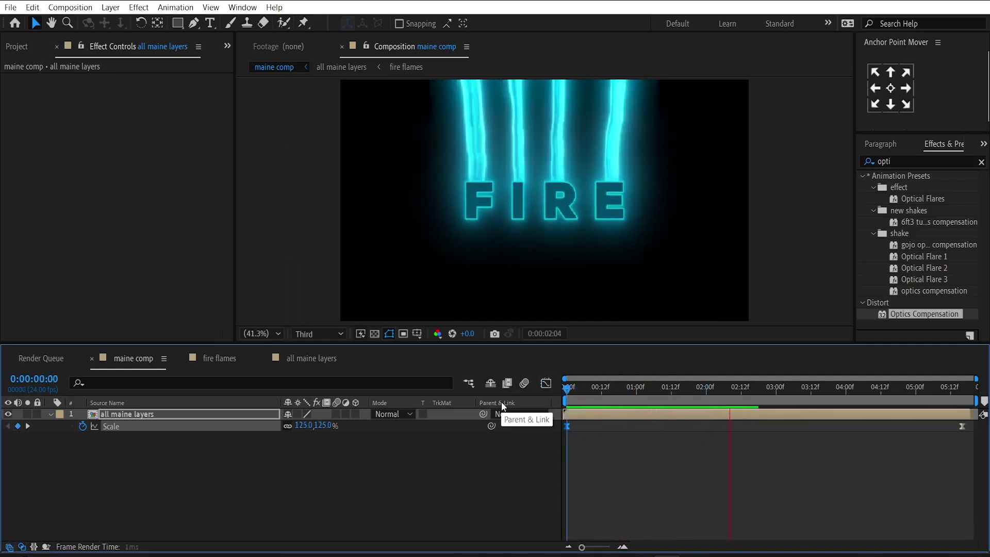
{"action": "key", "text": "u"}
{"action": "left_click", "coordinate": [371, 463]}
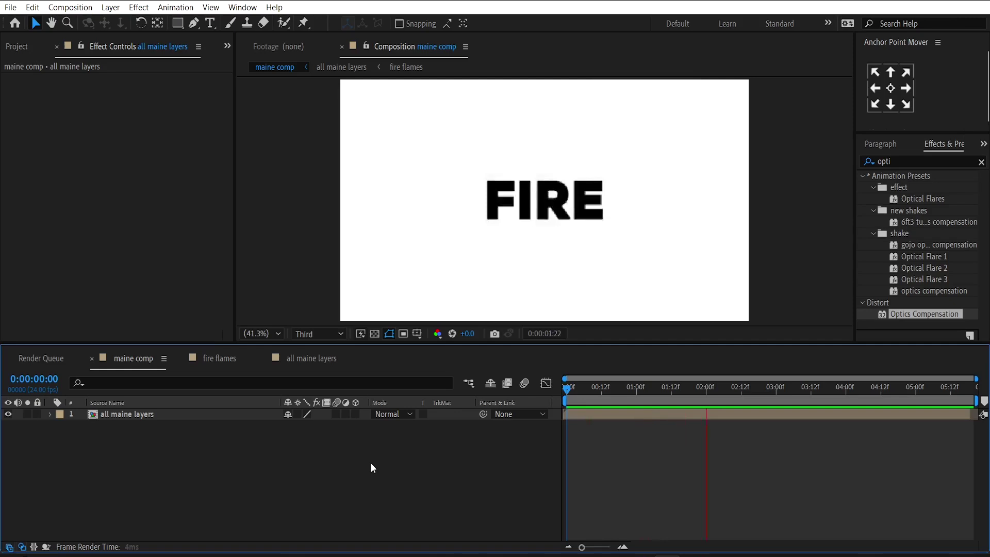